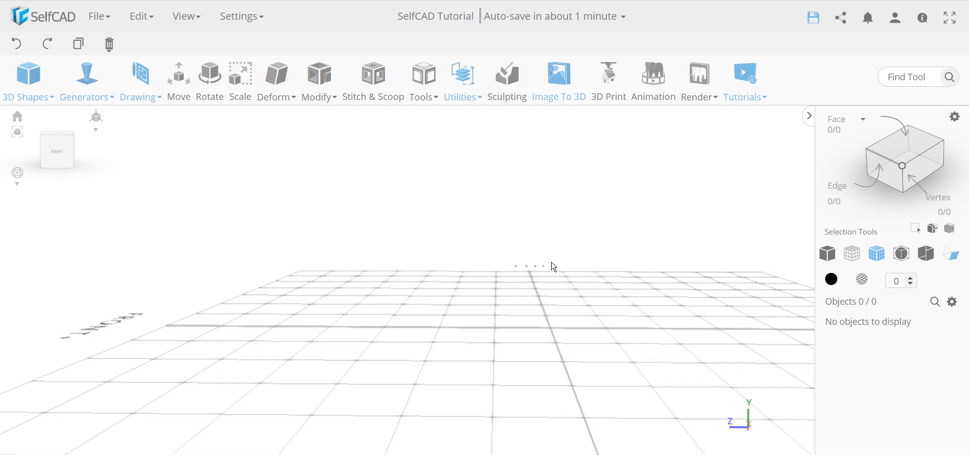
- Create a cube 100 wide, 100 high and 100 deep at the origin
click(32, 83)
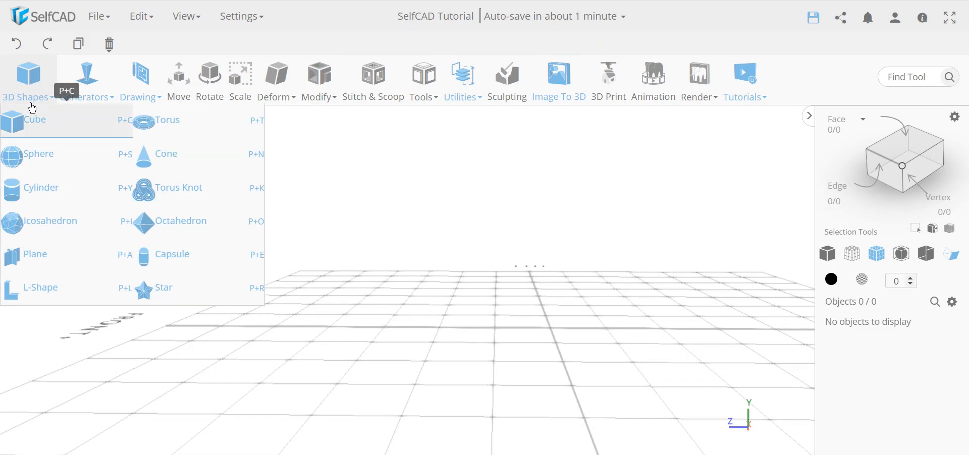
click(37, 123)
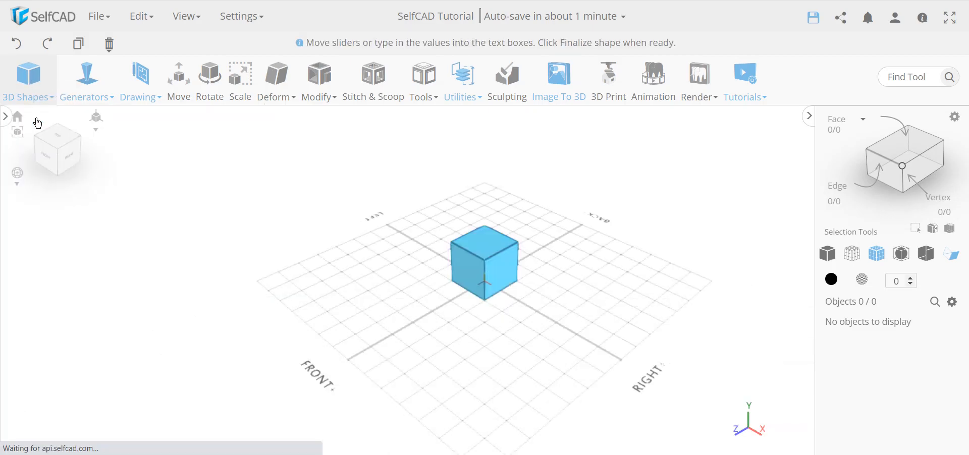
drag(379, 336, 515, 276)
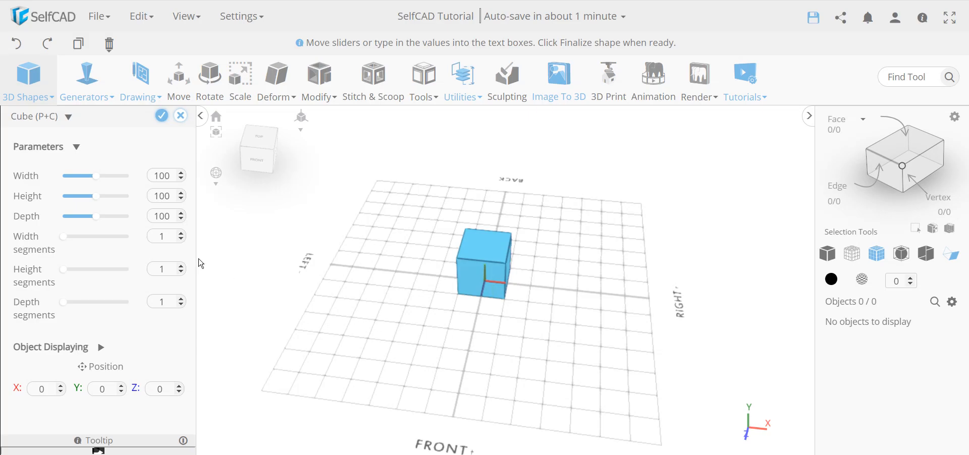
scroll(126, 353, down, 3)
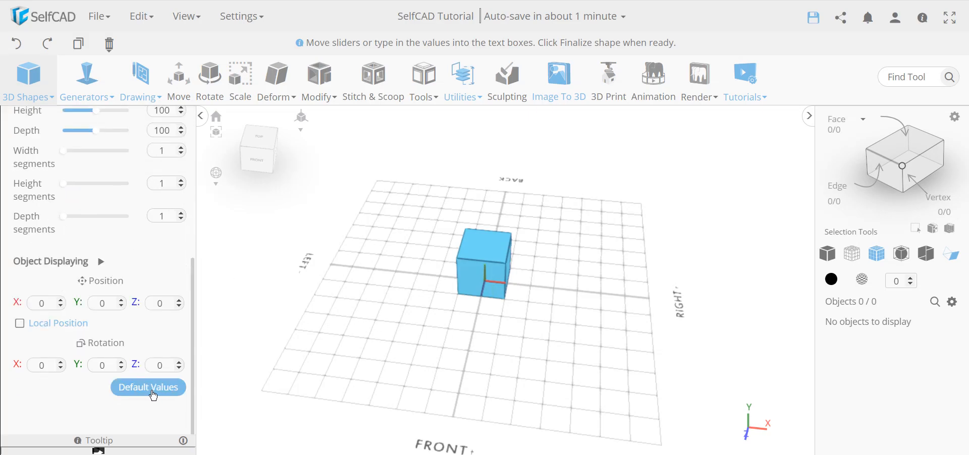
scroll(145, 337, up, 2)
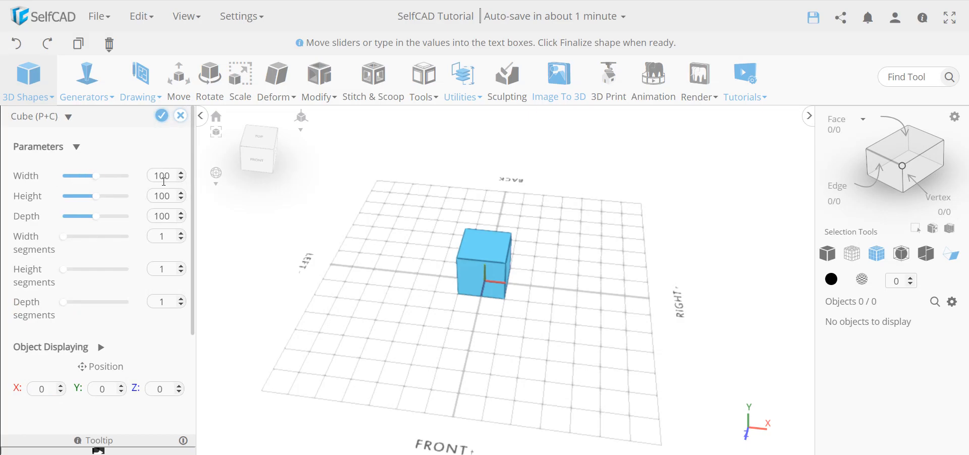
mouse_move(515, 271)
right_down()
mouse_move(370, 262)
mouse_move(496, 276)
right_up()
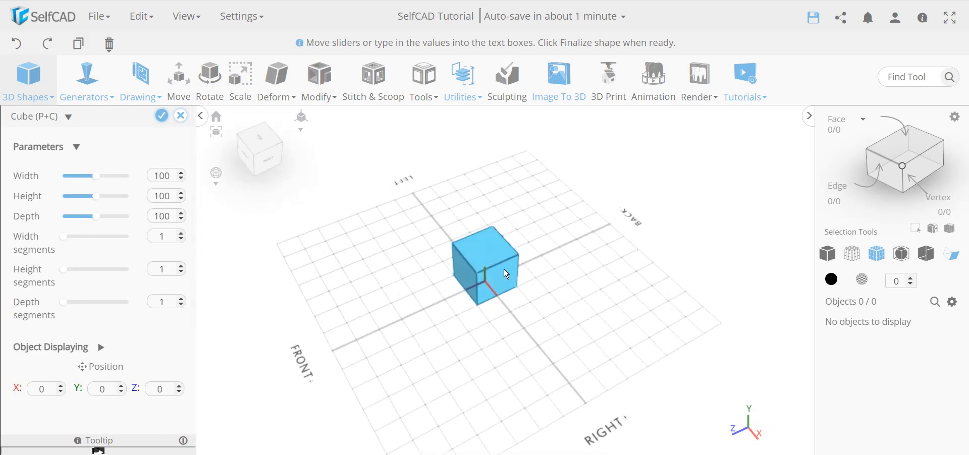
right_drag(411, 268, 382, 307)
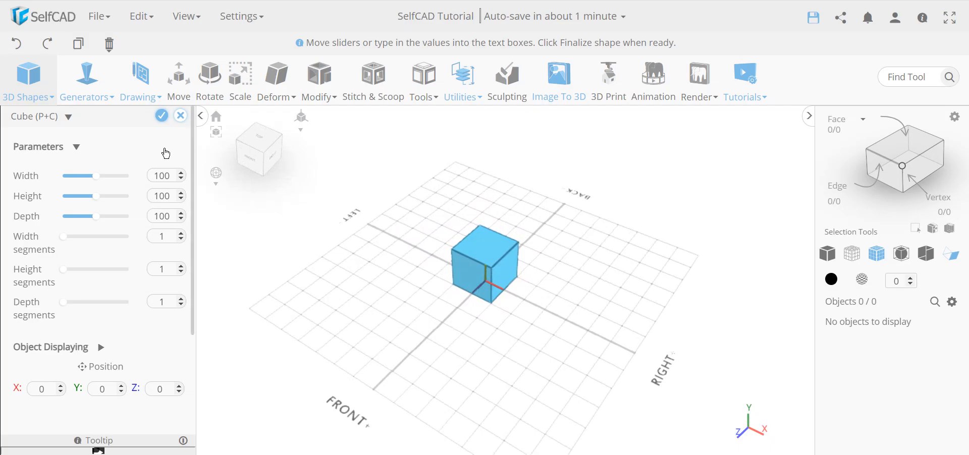
click(160, 118)
- Move the cube freehand across the grid to about X -14, Z -2
right_drag(360, 238, 484, 293)
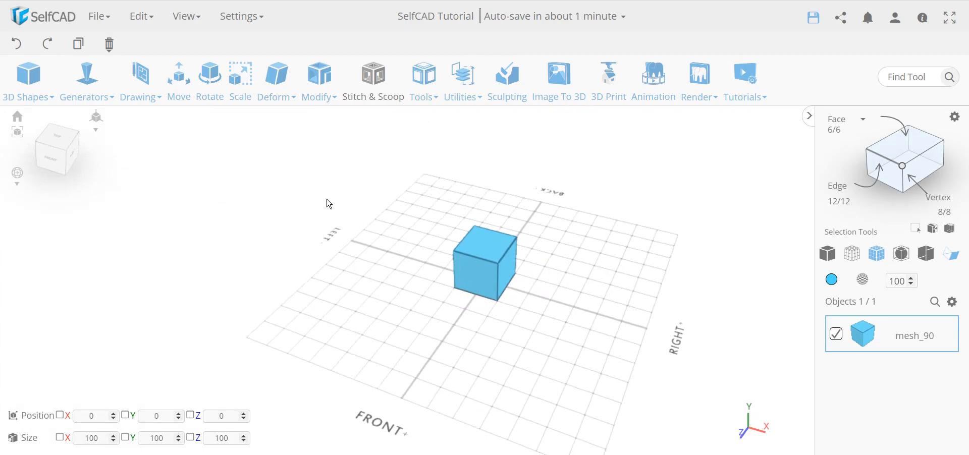
click(179, 85)
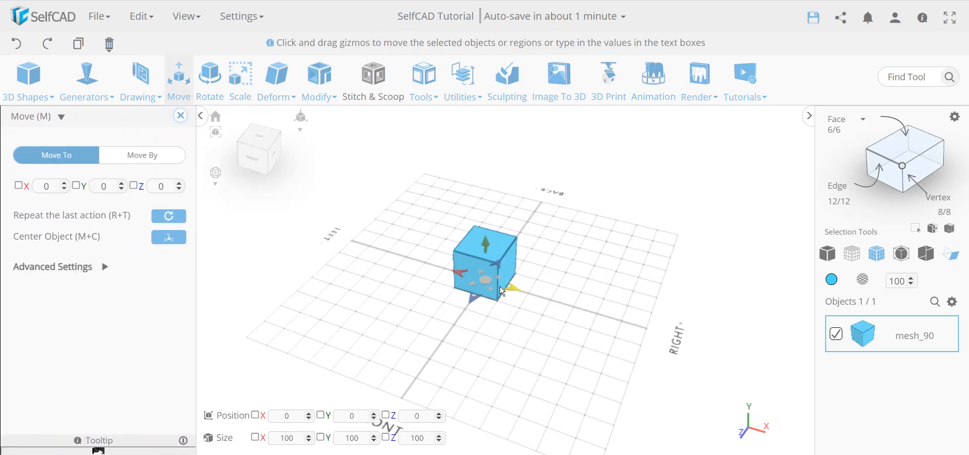
drag(486, 283, 479, 280)
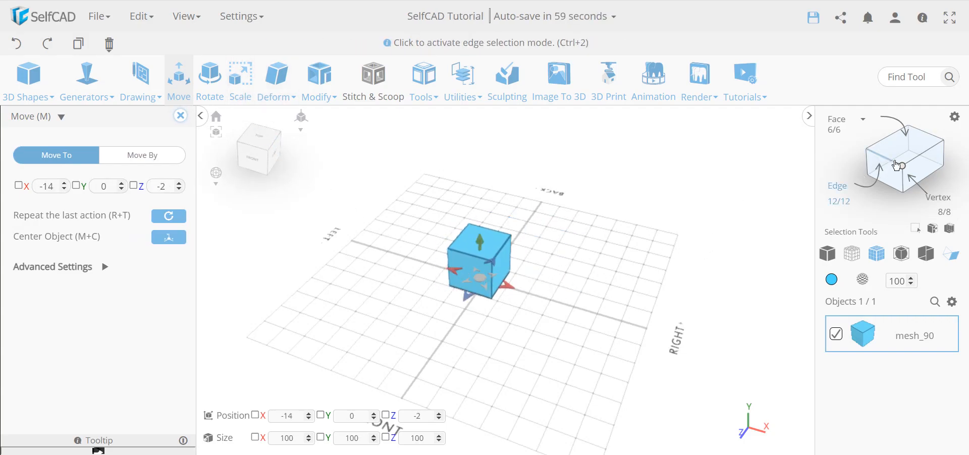
- Raise the cube's top face to about Y 233 and stretch it along X to about 219
click(499, 245)
drag(480, 202, 480, 132)
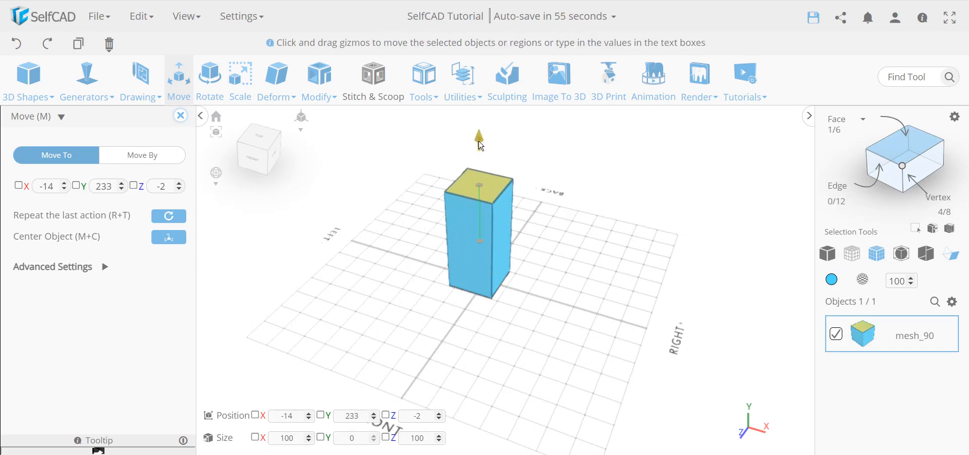
click(240, 92)
drag(509, 197, 569, 215)
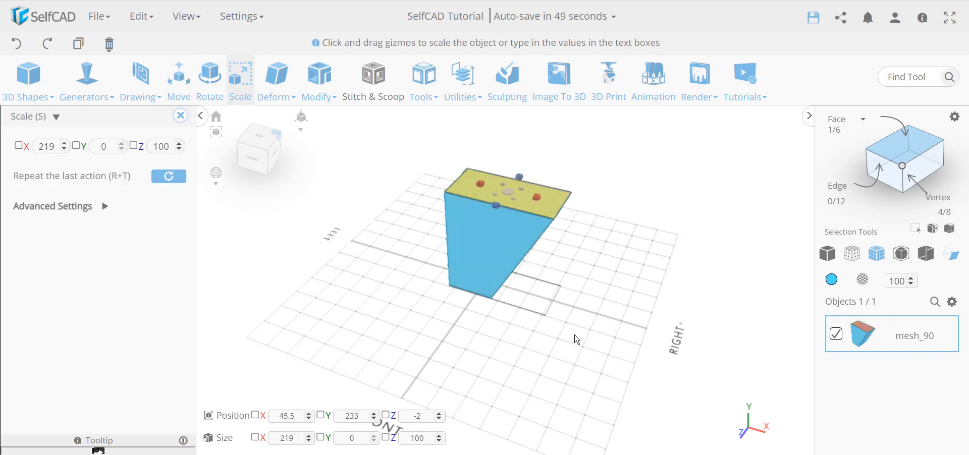
right_drag(574, 336, 581, 324)
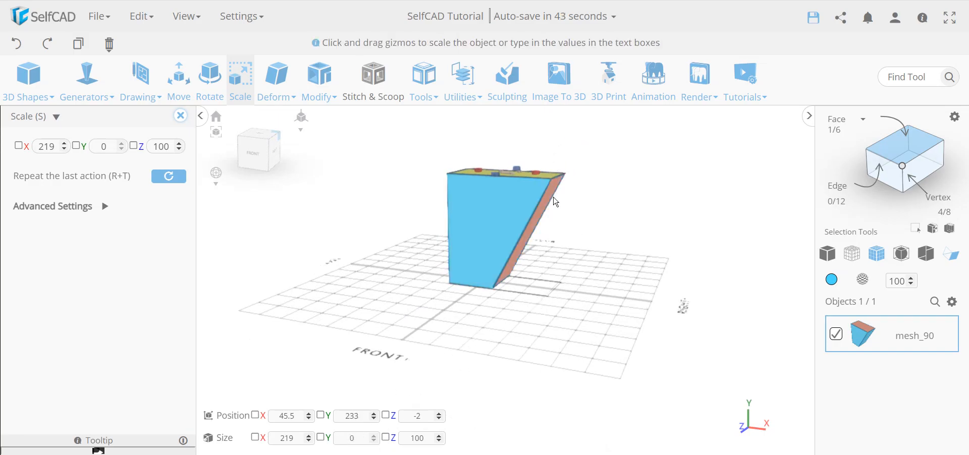
click(181, 116)
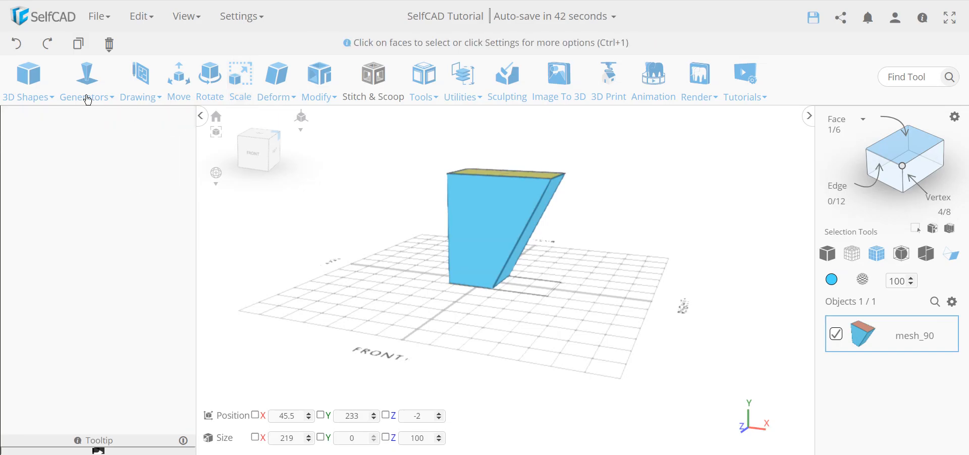
- Undo the scaling and raising of the top face and return to whole-cube selection
click(15, 46)
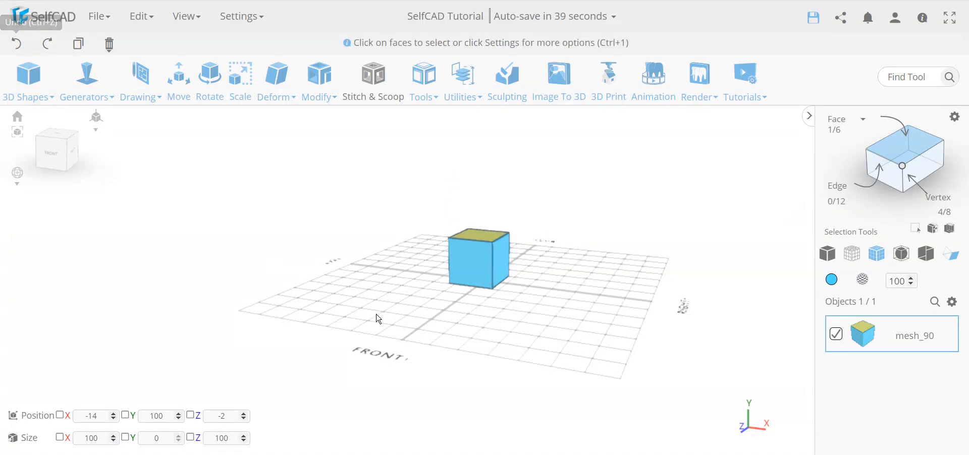
drag(404, 310, 408, 335)
click(409, 335)
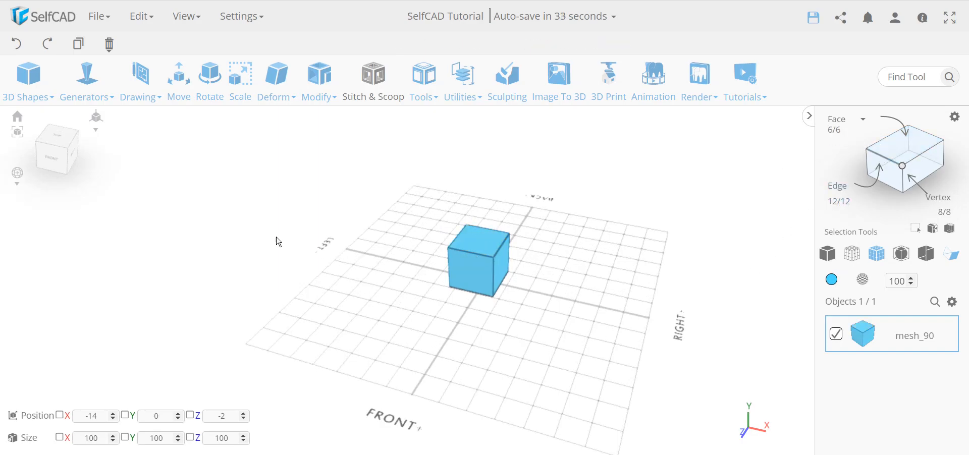
mouse_move(23, 82)
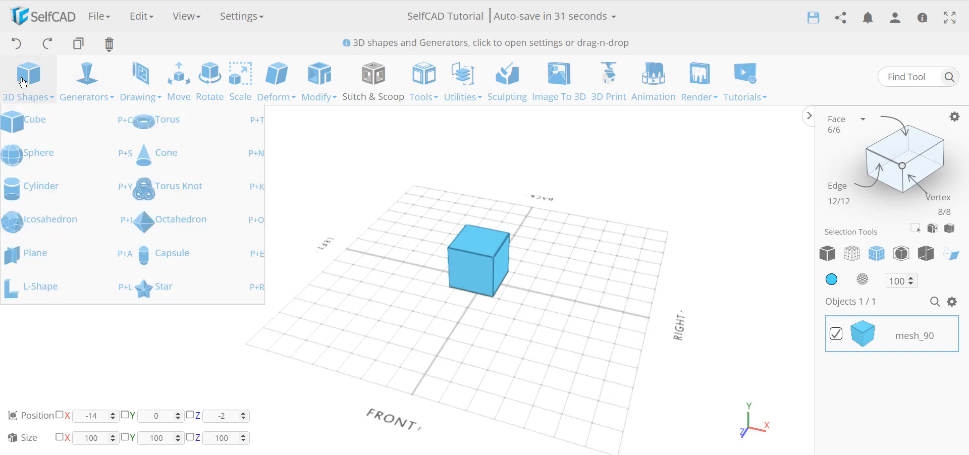
click(37, 188)
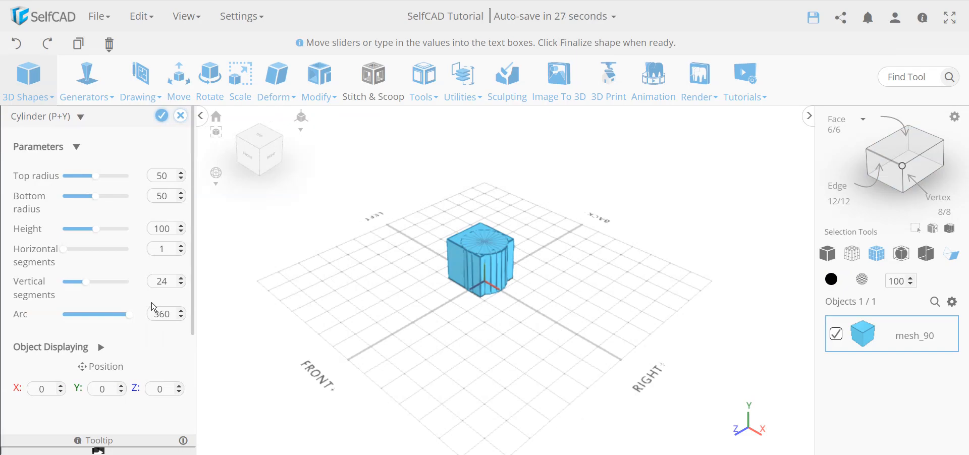
right_drag(513, 275, 486, 264)
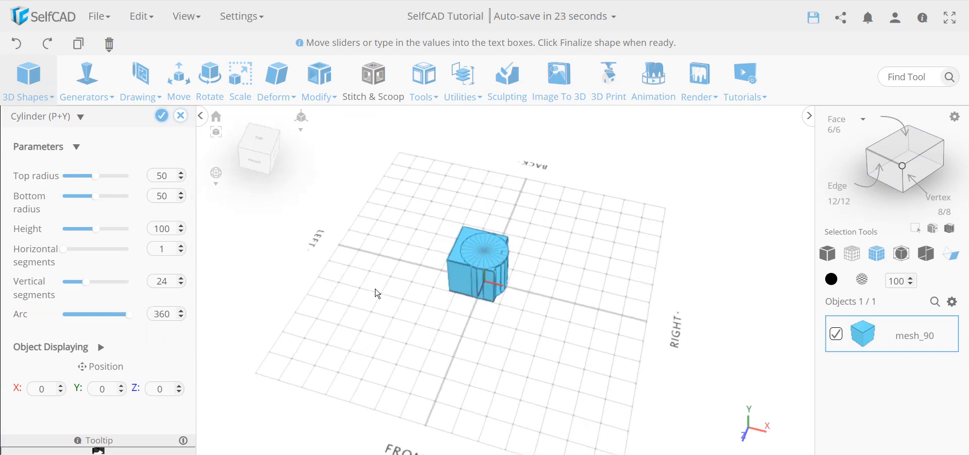
click(180, 115)
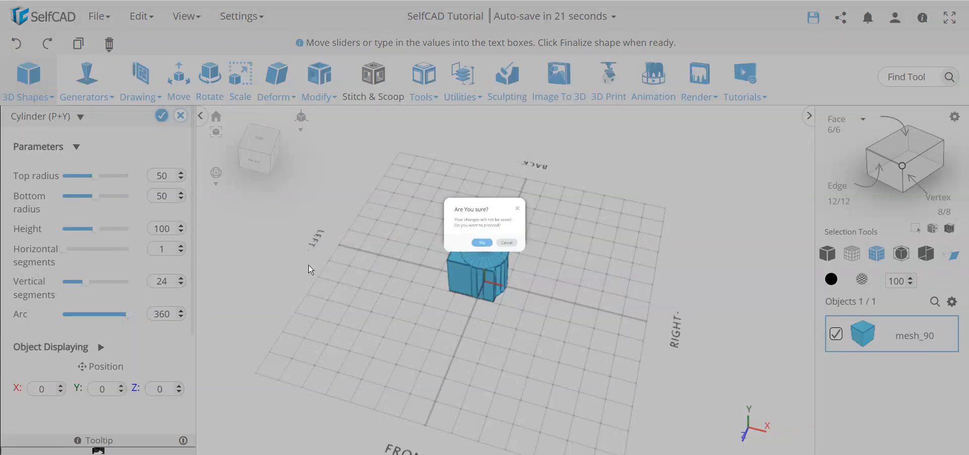
click(478, 272)
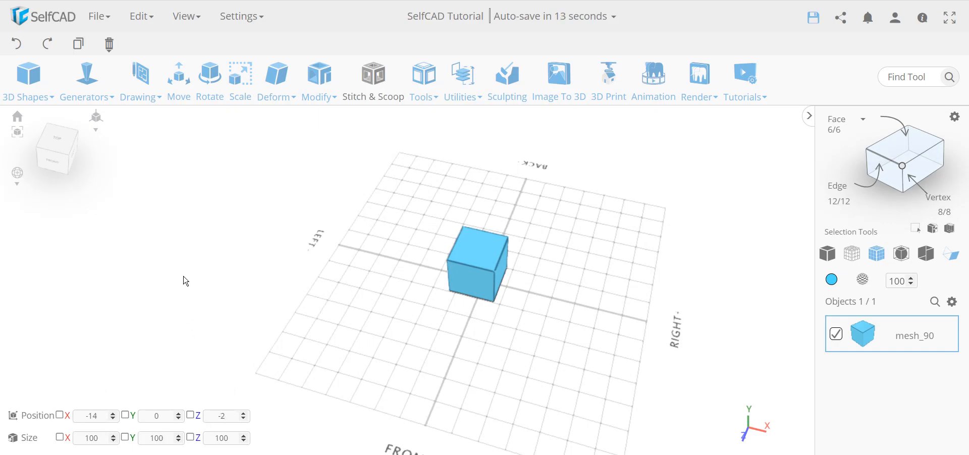
- Center the cube on the grid origin with the Move tool
click(179, 98)
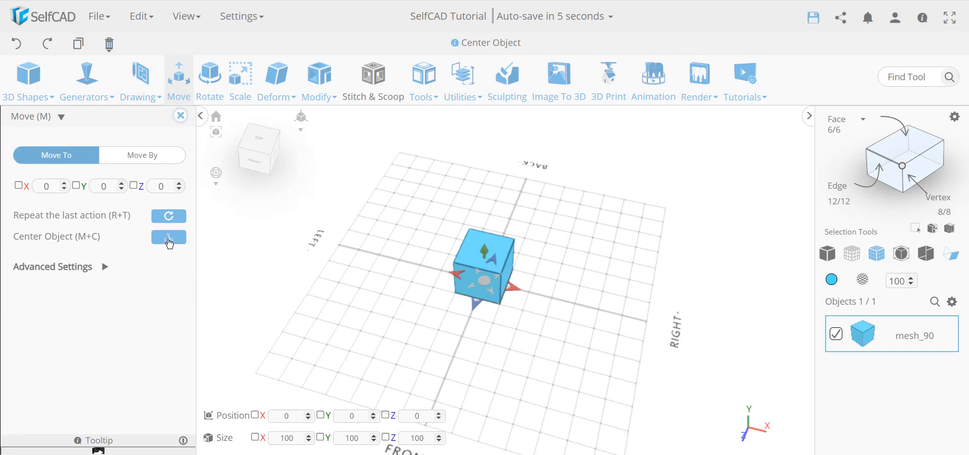
click(180, 116)
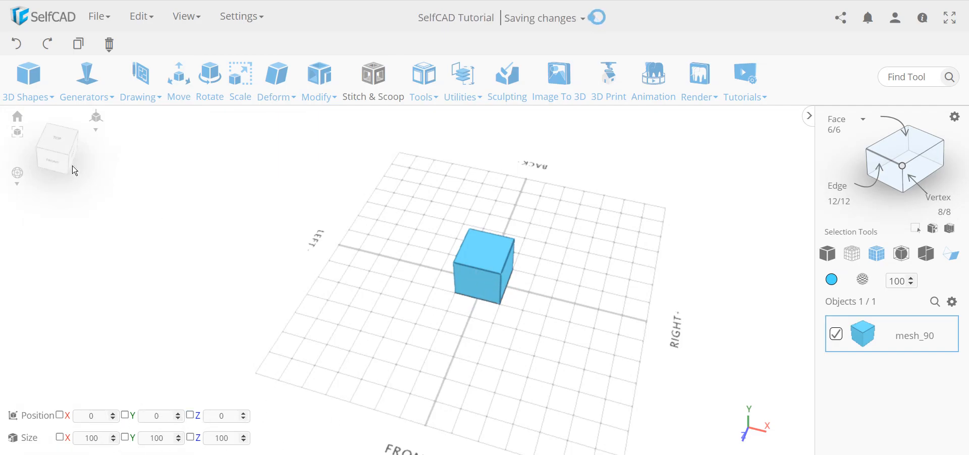
- Create a cylinder at the origin with top and bottom radius 50, height 100 and 24 vertical segments
mouse_move(28, 83)
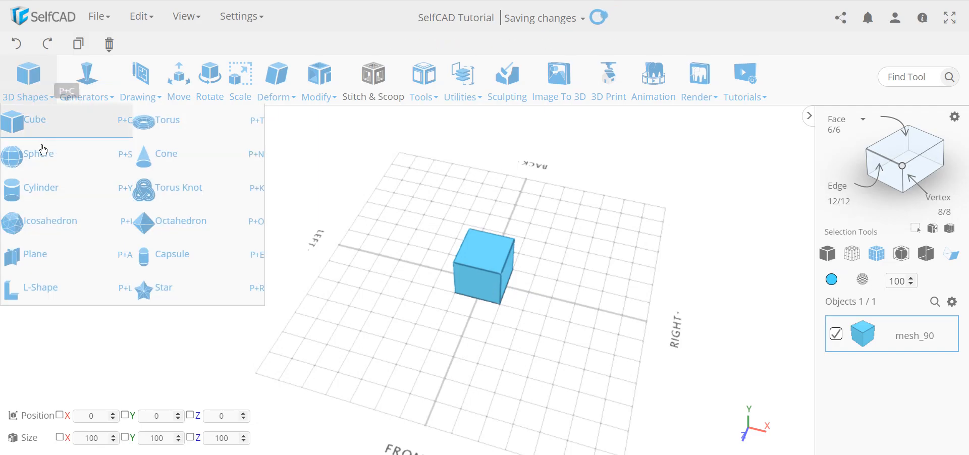
click(49, 187)
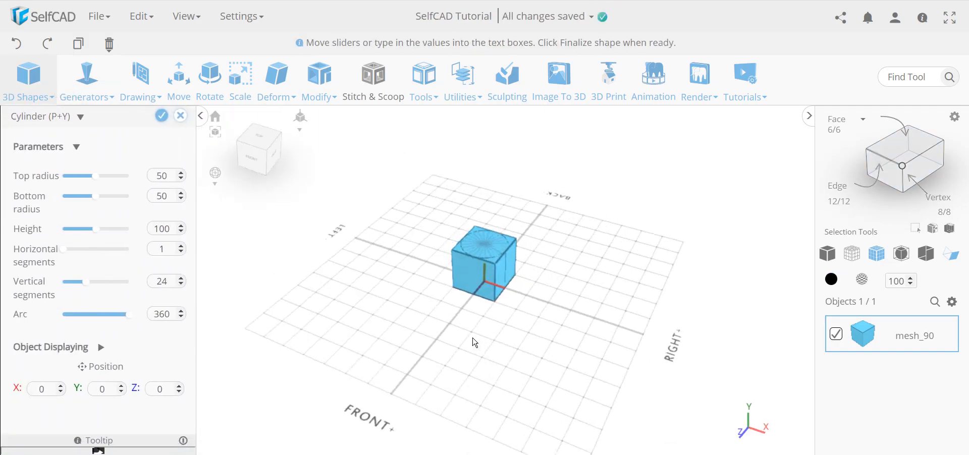
scroll(465, 270, up, 5)
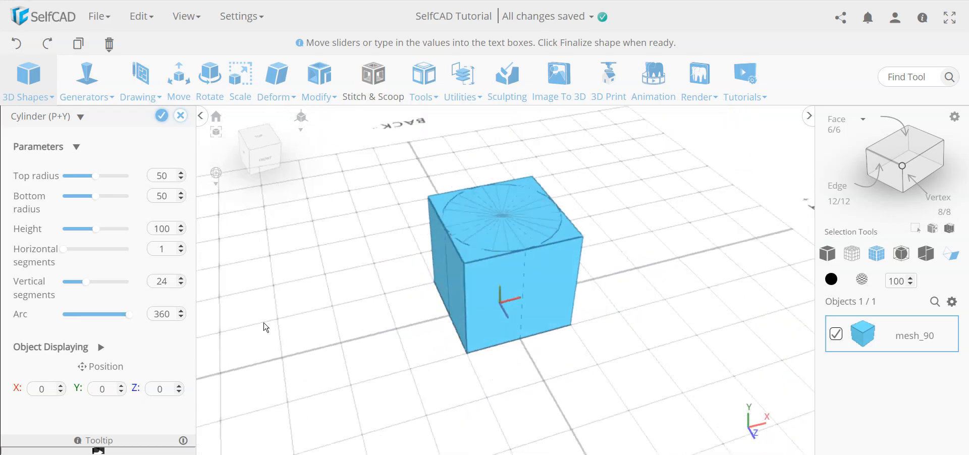
scroll(126, 328, down, 2)
scroll(151, 368, up, 2)
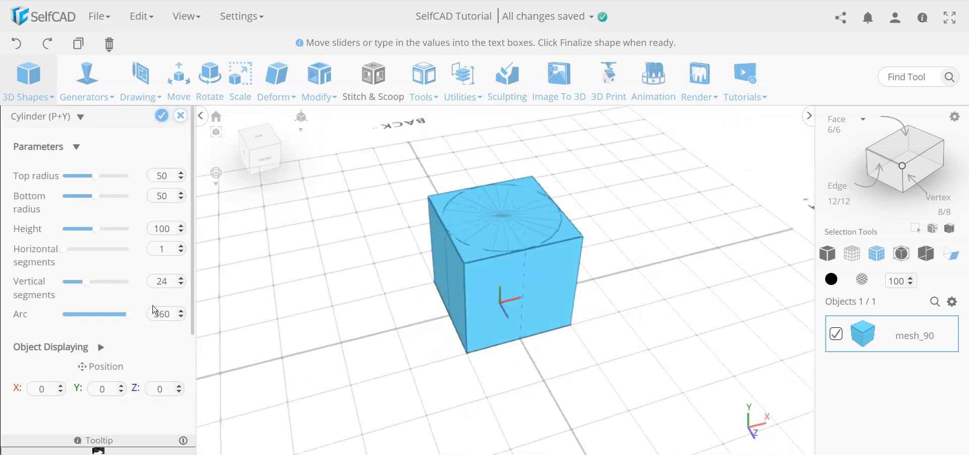
right_drag(543, 273, 498, 262)
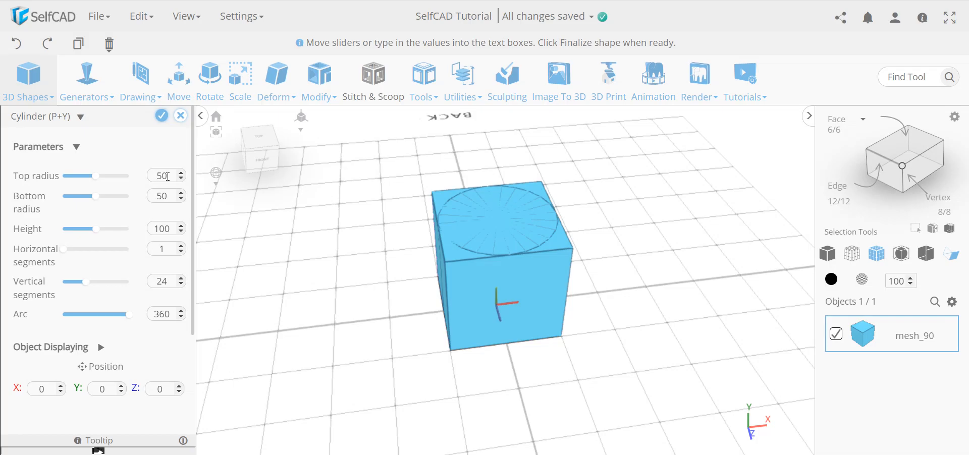
click(161, 117)
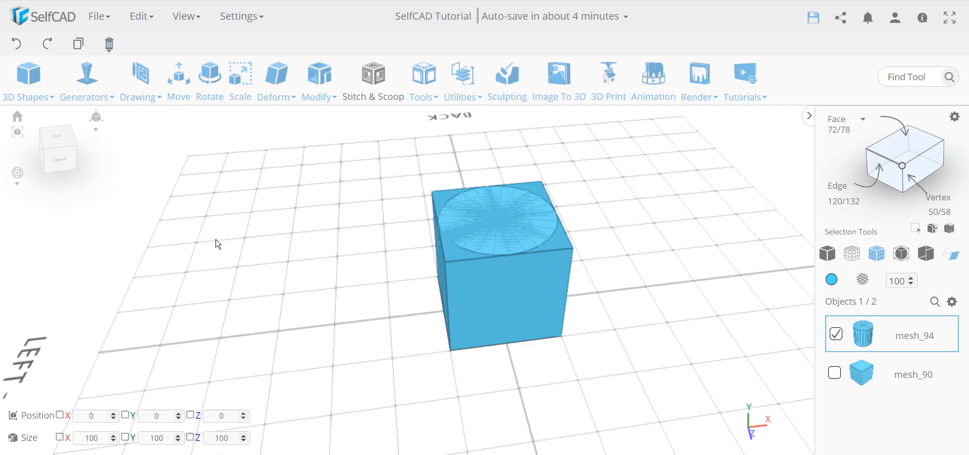
- Check the cylinder's dimensions with the Scale tool
click(240, 94)
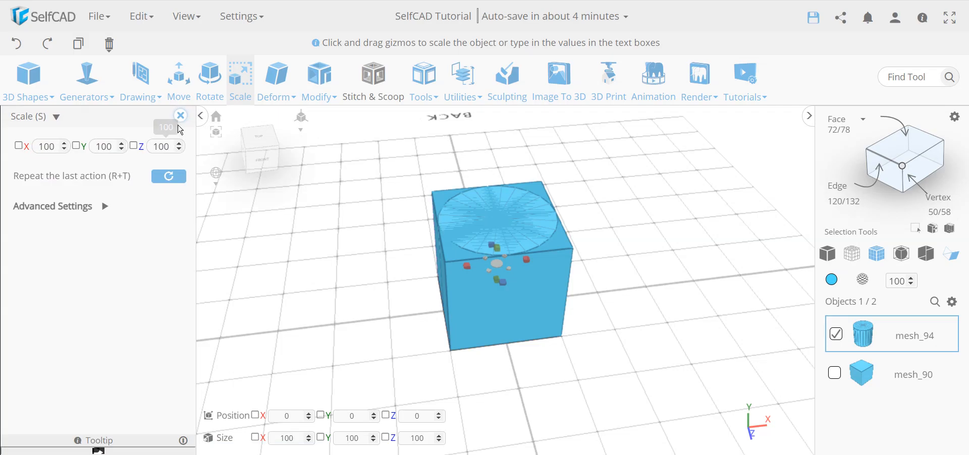
click(179, 117)
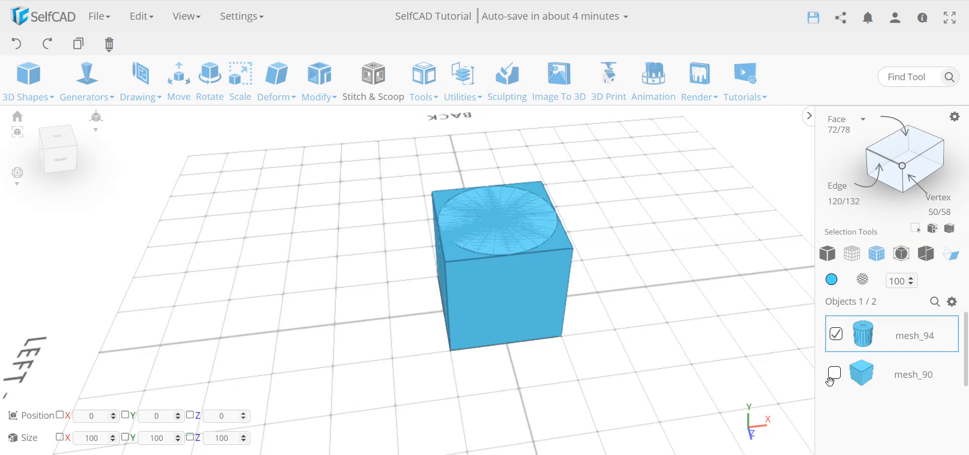
- Switch the selection from the cylinder to the cube
right_drag(502, 284, 464, 297)
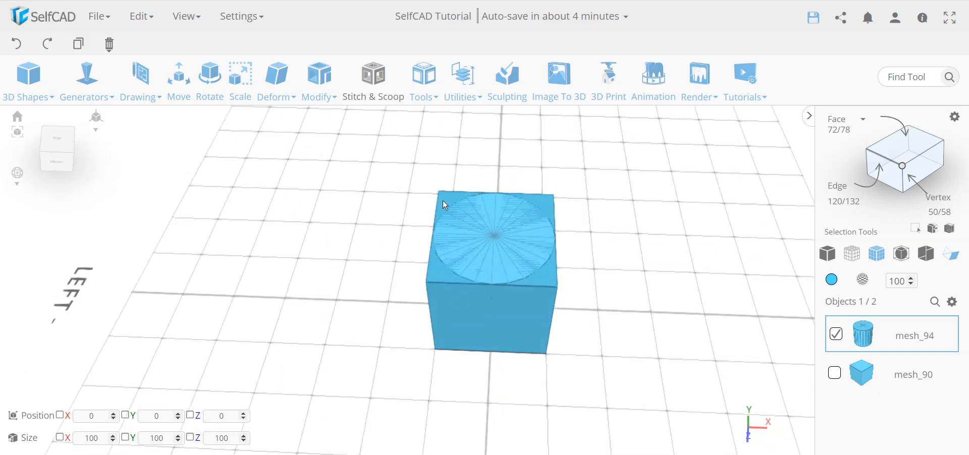
right_drag(491, 313, 542, 298)
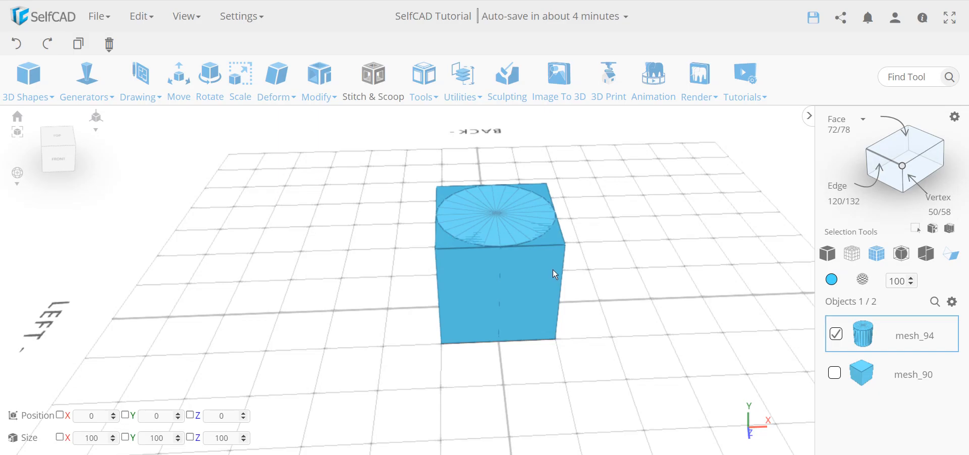
click(837, 334)
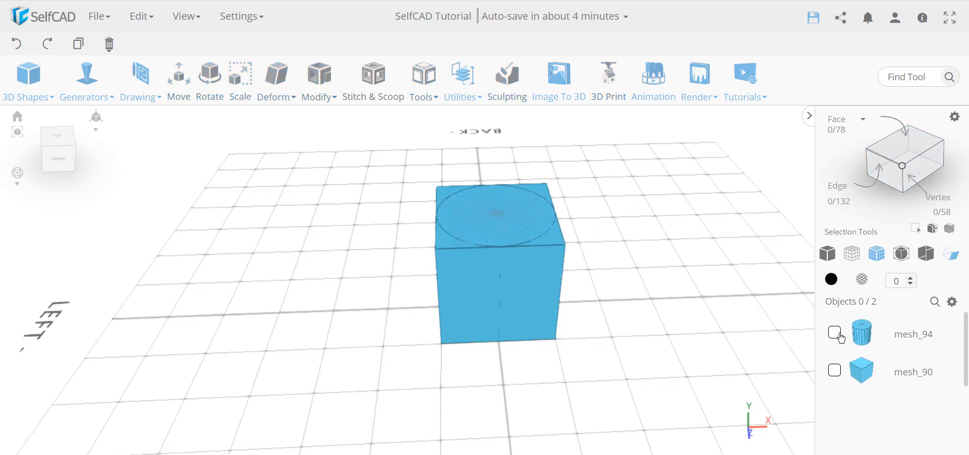
click(832, 377)
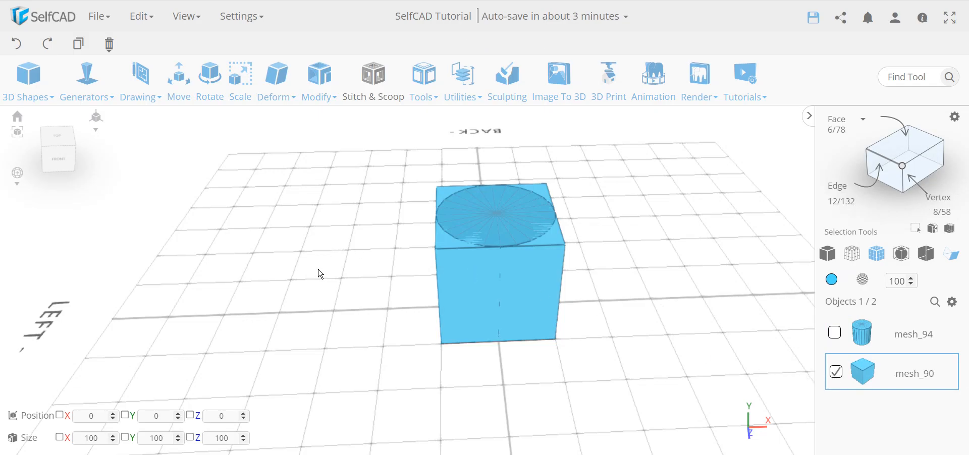
- Select all edges of the cube and copy them as a separate wireframe profile
click(882, 161)
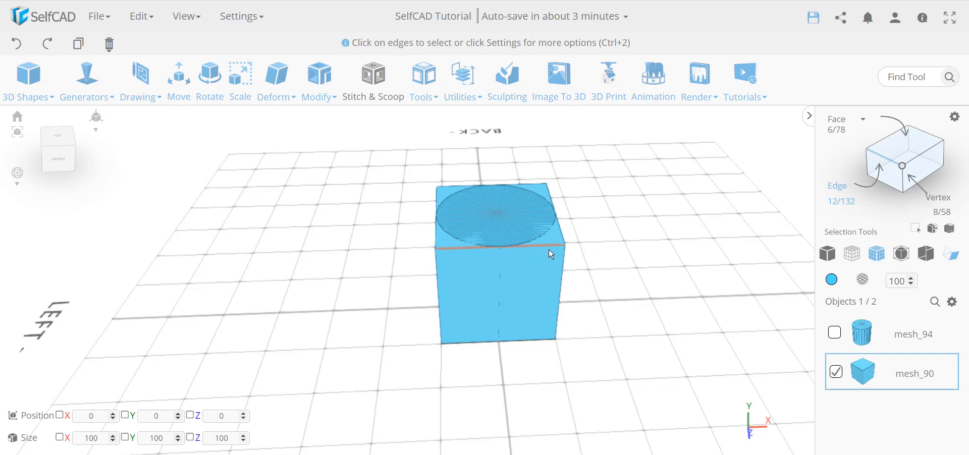
click(142, 19)
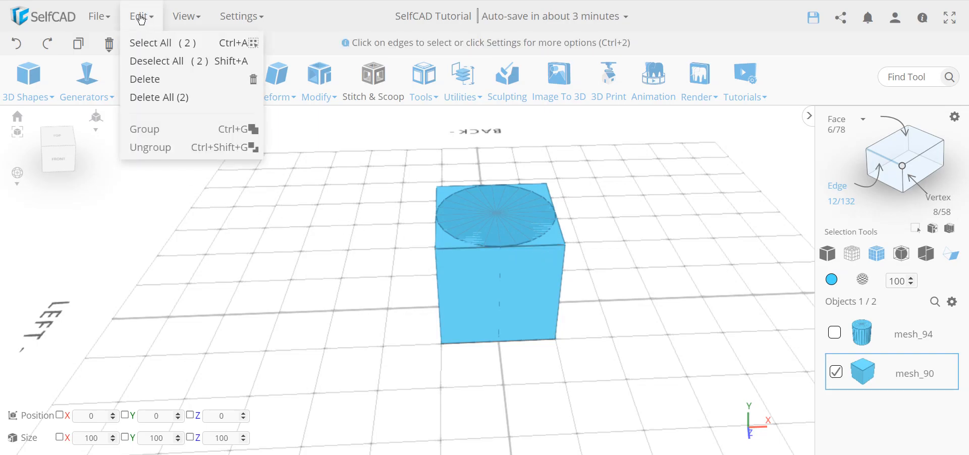
click(146, 44)
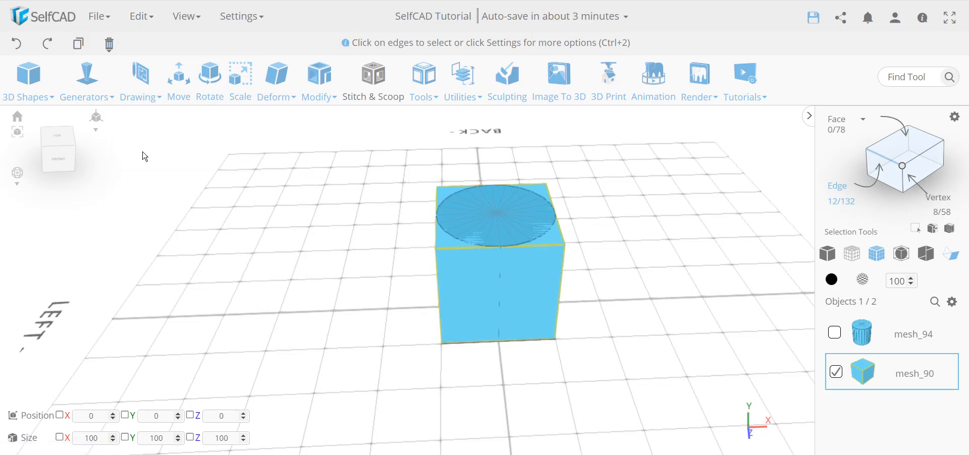
click(79, 46)
- Deselect the copied wireframe profile, then select the solid cube and delete it
click(838, 333)
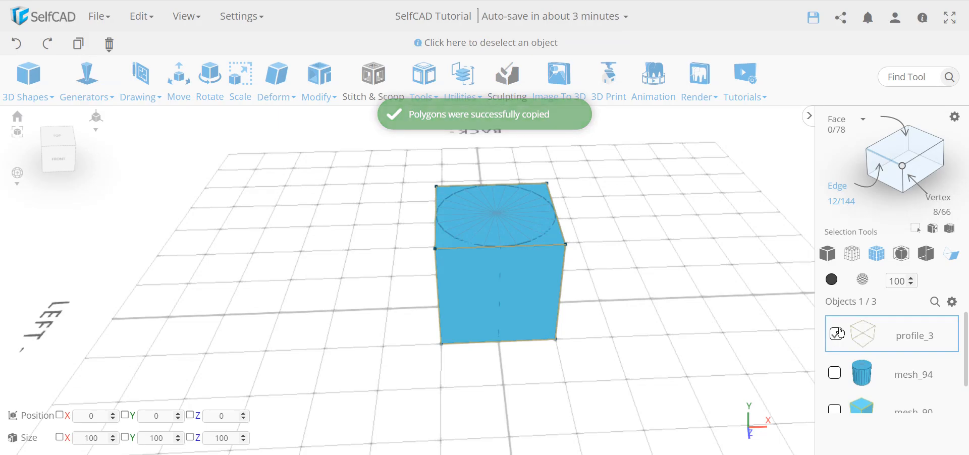
click(531, 300)
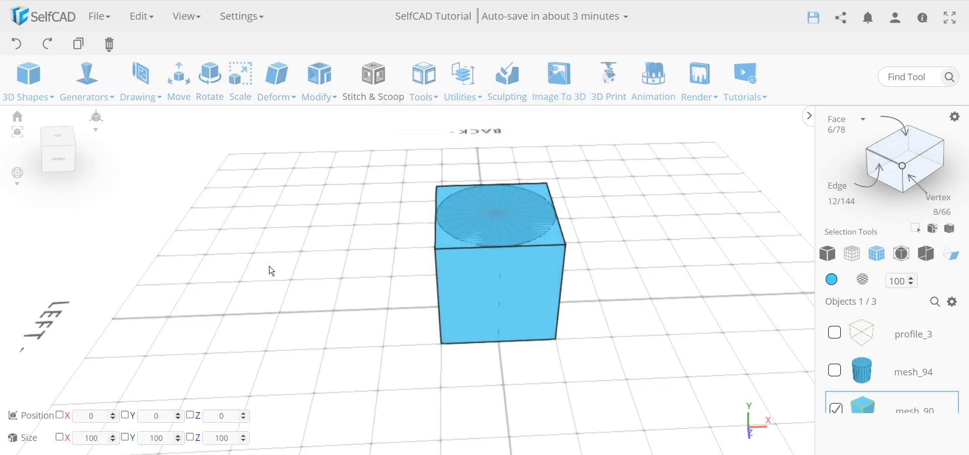
key(Delete)
key(Return)
- Select the cylinder inside the wireframe box and rotate it 45 degrees about the X axis
drag(347, 264, 488, 249)
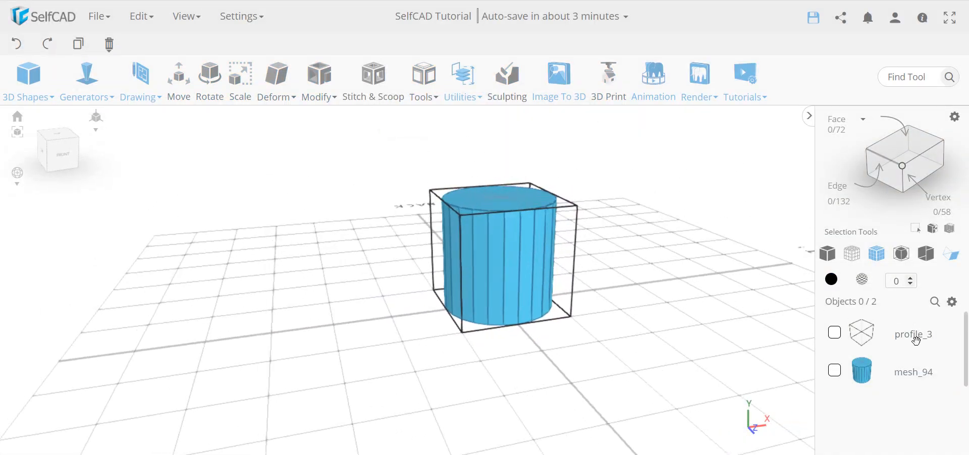
drag(457, 259, 331, 268)
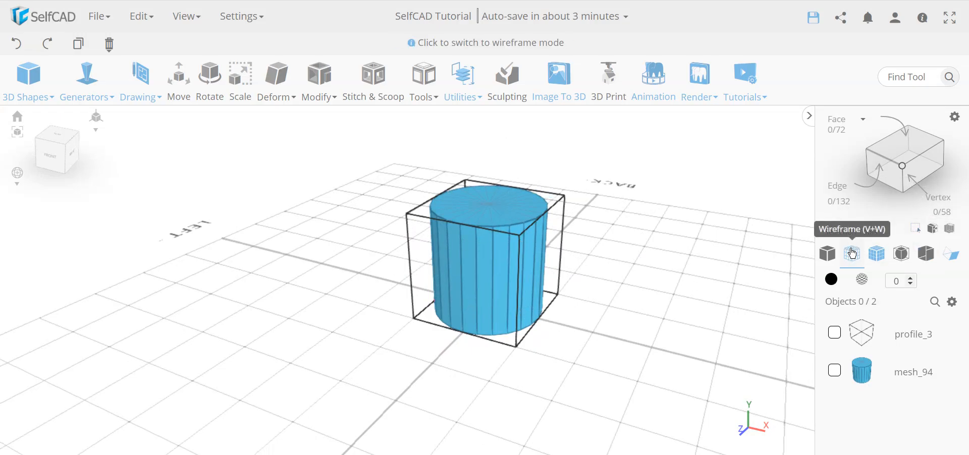
drag(498, 268, 509, 283)
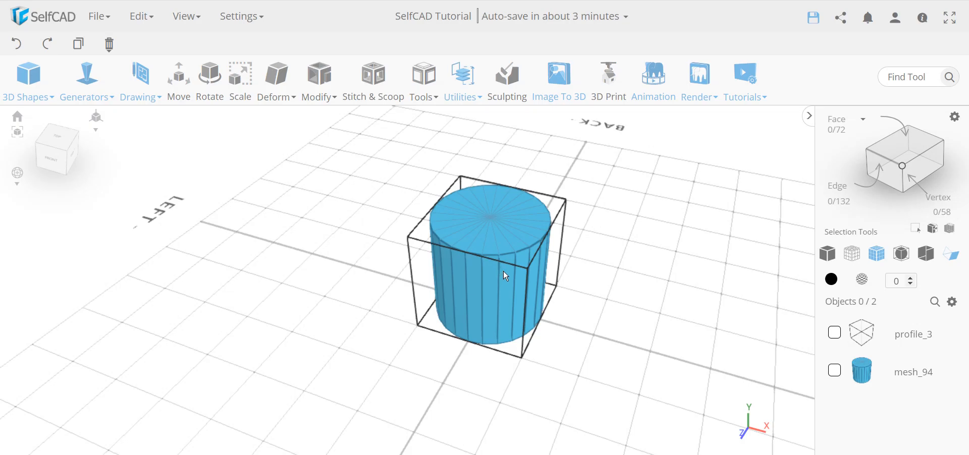
right_drag(454, 273, 488, 253)
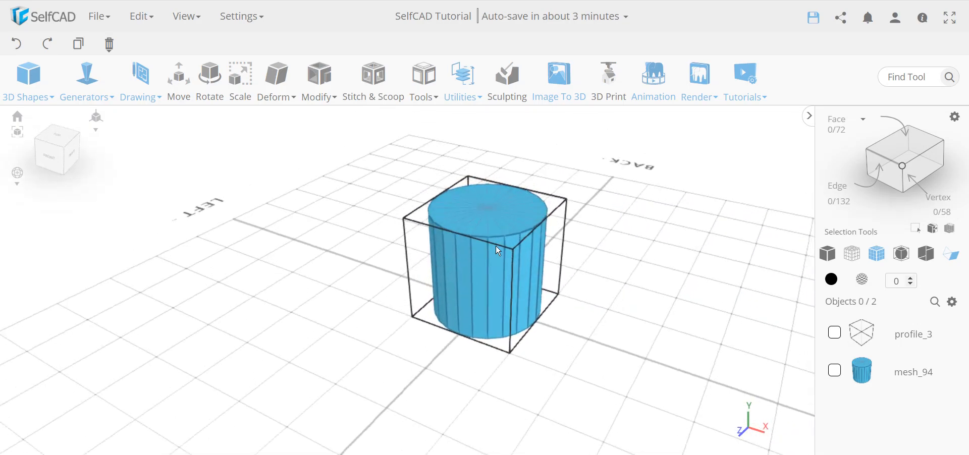
right_drag(464, 303, 449, 290)
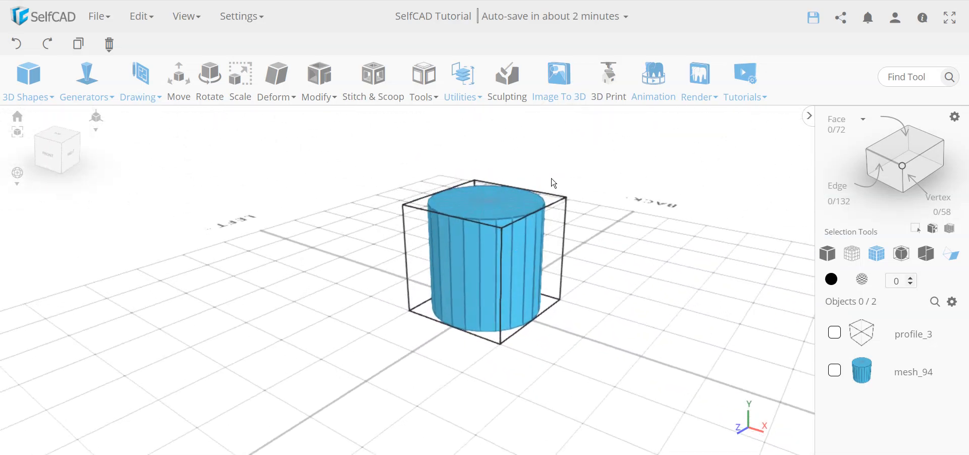
right_drag(529, 317, 494, 244)
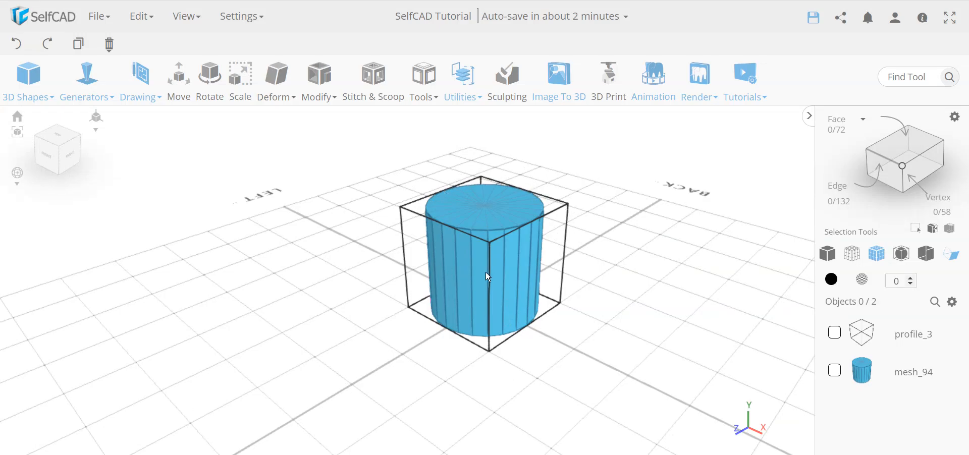
click(836, 374)
right_drag(788, 354, 494, 315)
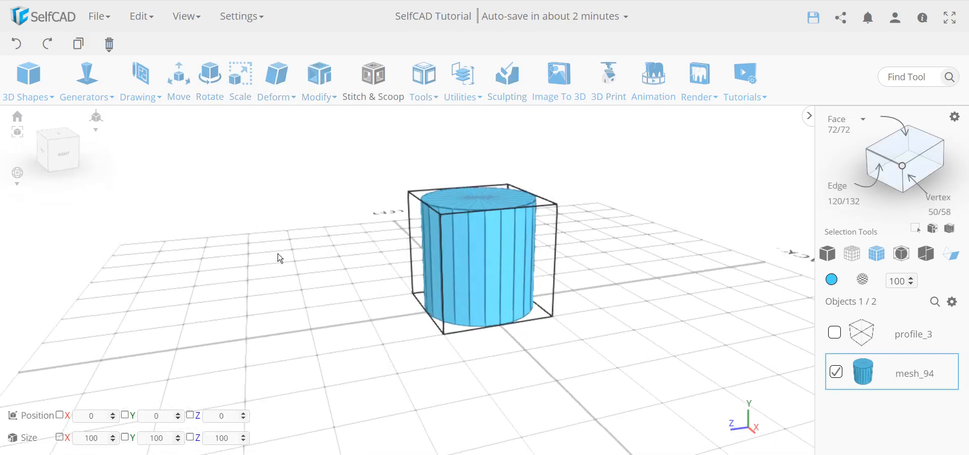
click(209, 84)
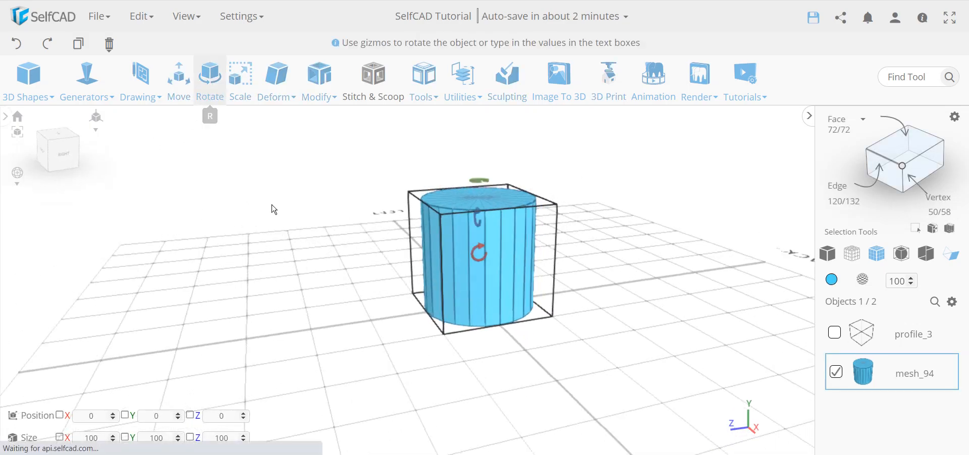
click(47, 137)
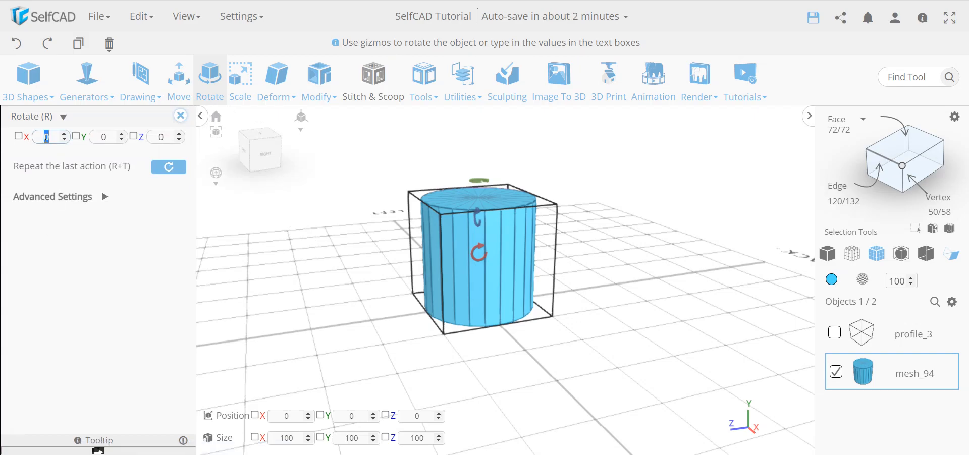
text(45)
key(Return)
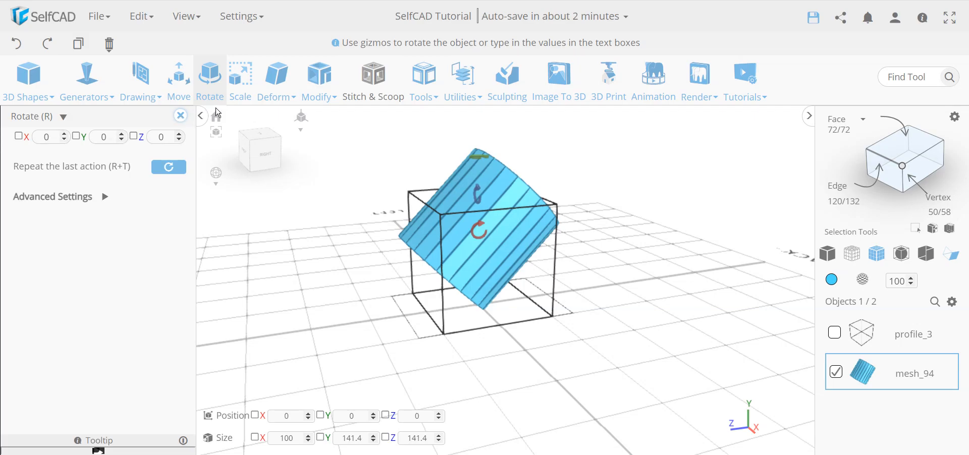
- Check the rotated cylinder's overall dimensions with the Scale tool and compare it with the wireframe box from several sides
click(242, 98)
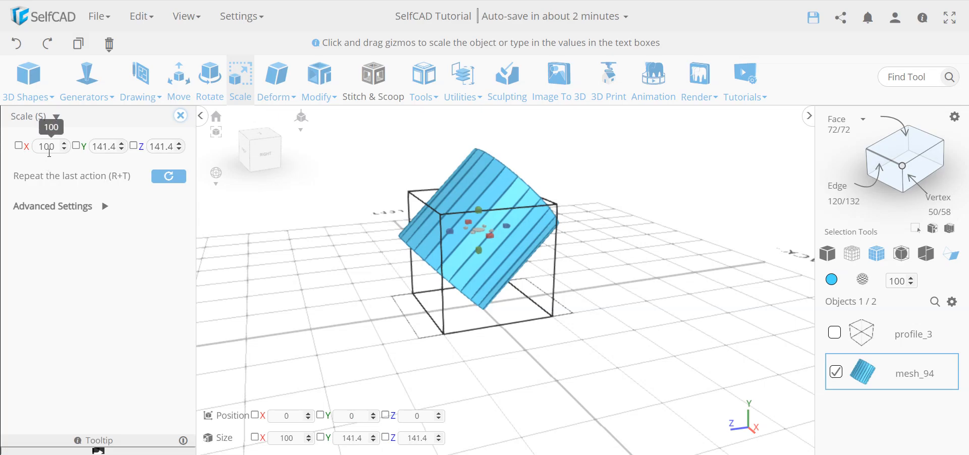
drag(286, 235, 511, 242)
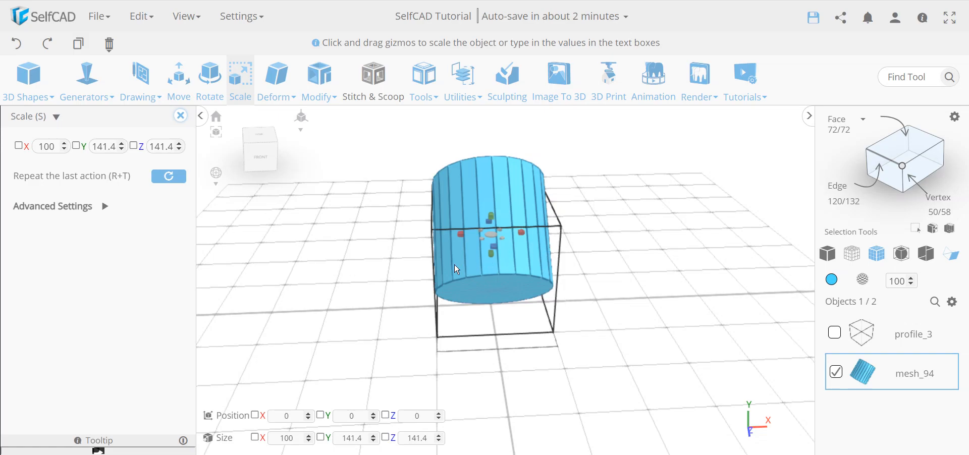
mouse_move(601, 270)
mouse_down()
mouse_move(583, 277)
mouse_move(589, 264)
mouse_up()
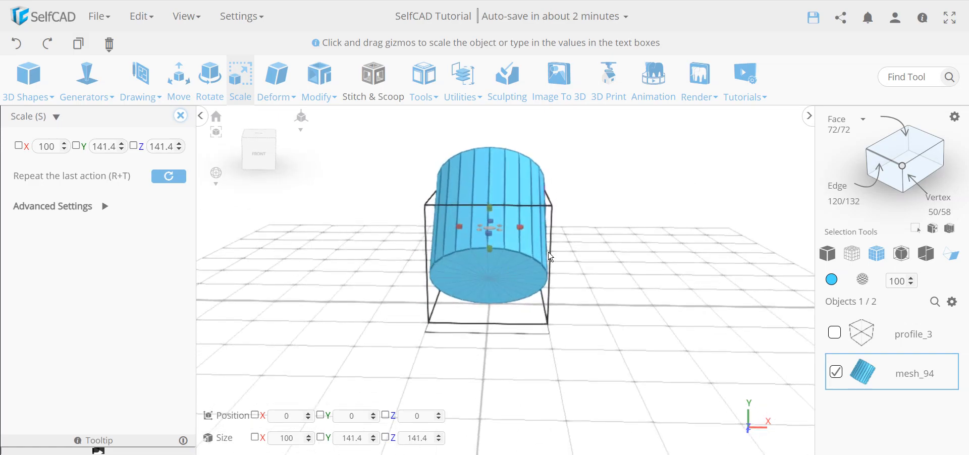
drag(452, 292, 687, 293)
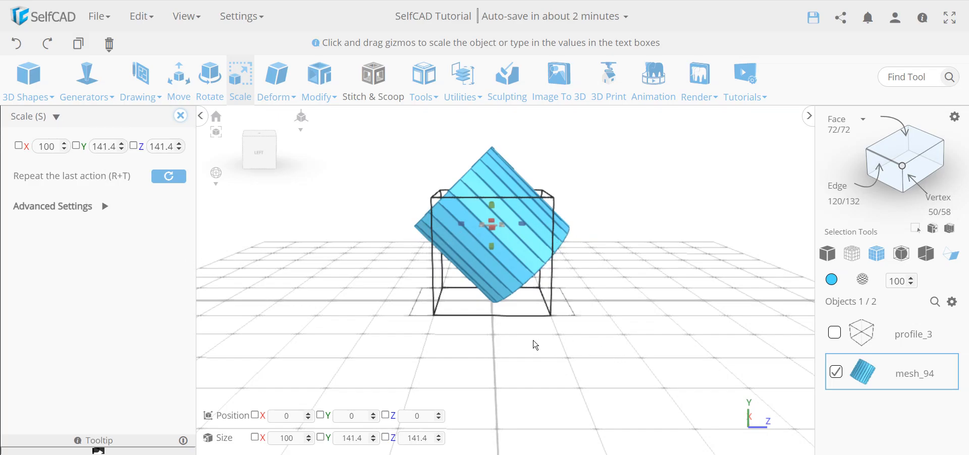
drag(463, 325, 514, 328)
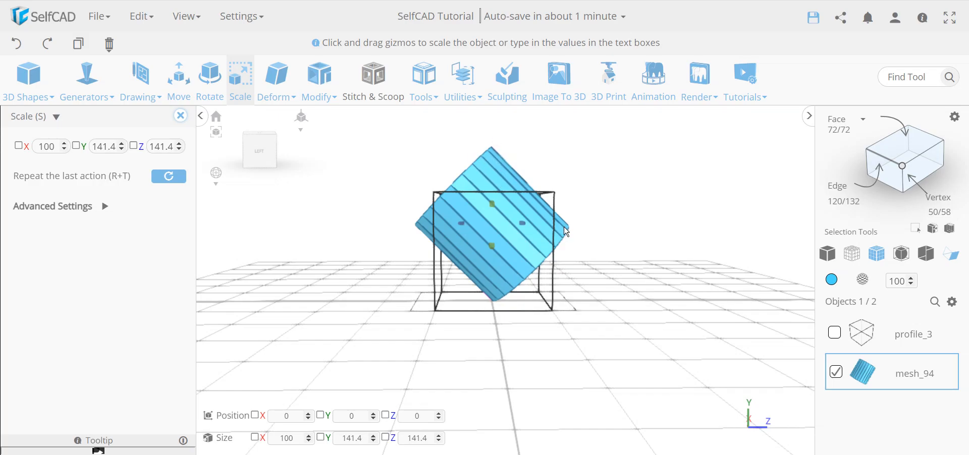
scroll(570, 236, down, 5)
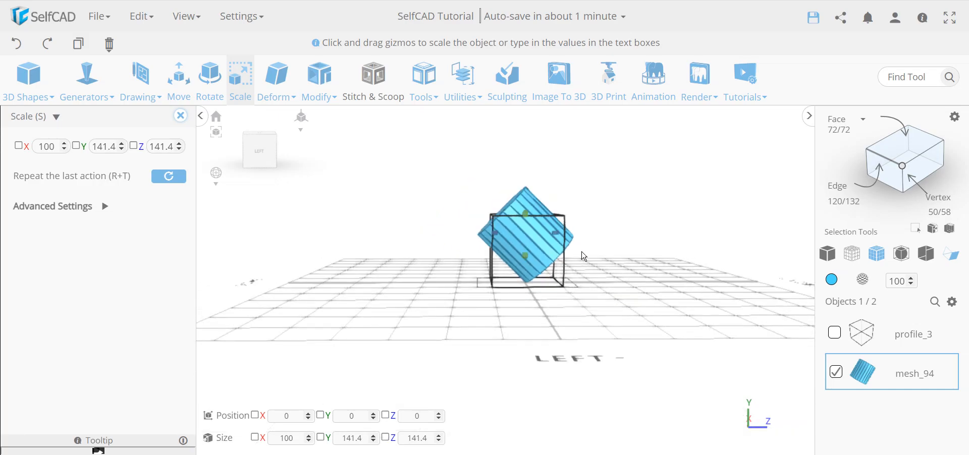
drag(560, 260, 425, 294)
scroll(558, 249, up, 3)
scroll(557, 246, up, 3)
drag(560, 288, 546, 267)
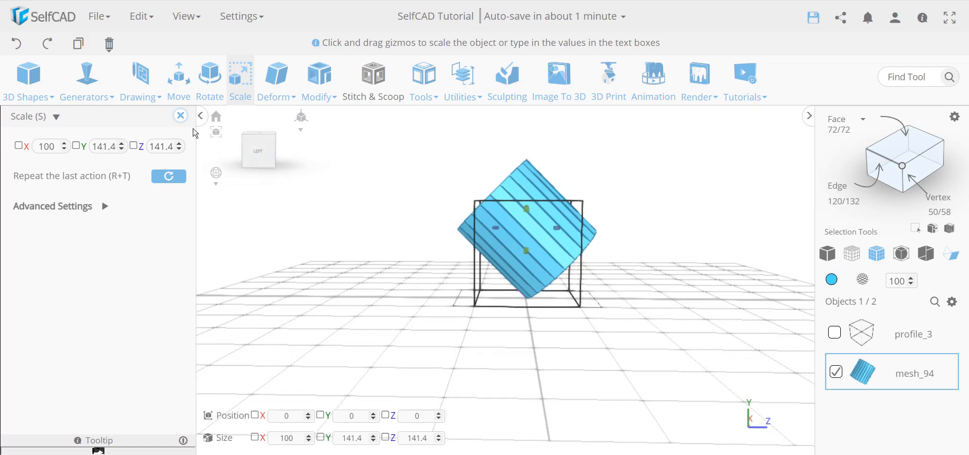
click(181, 116)
- Select the wireframe box instead of the cylinder and scale it to 141.4 in Y and Z with those two axes linked
click(836, 372)
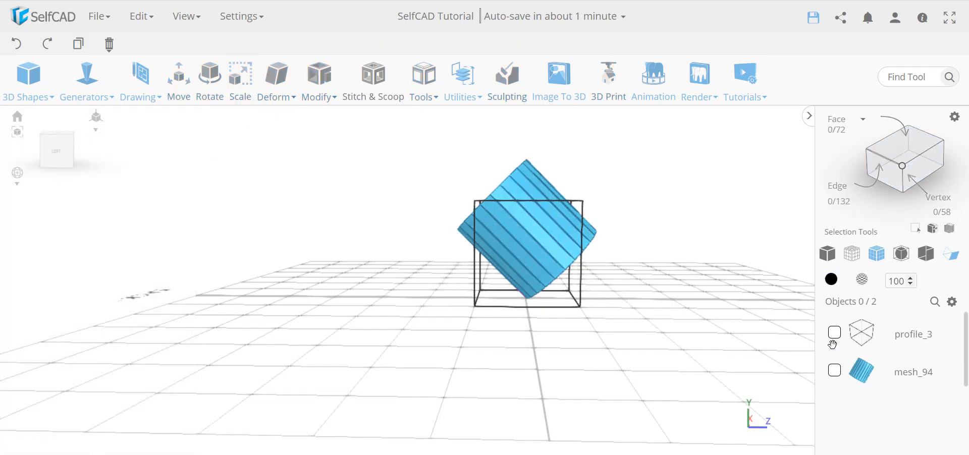
click(834, 335)
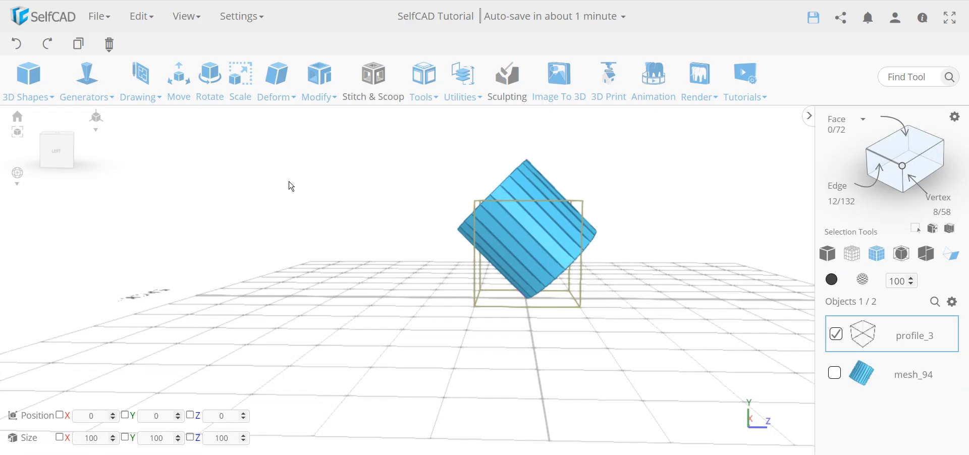
click(241, 79)
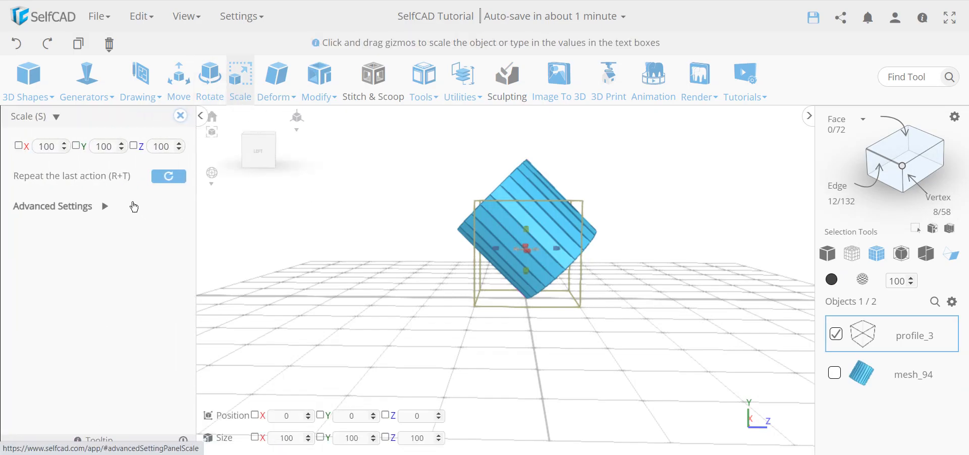
click(76, 146)
click(133, 146)
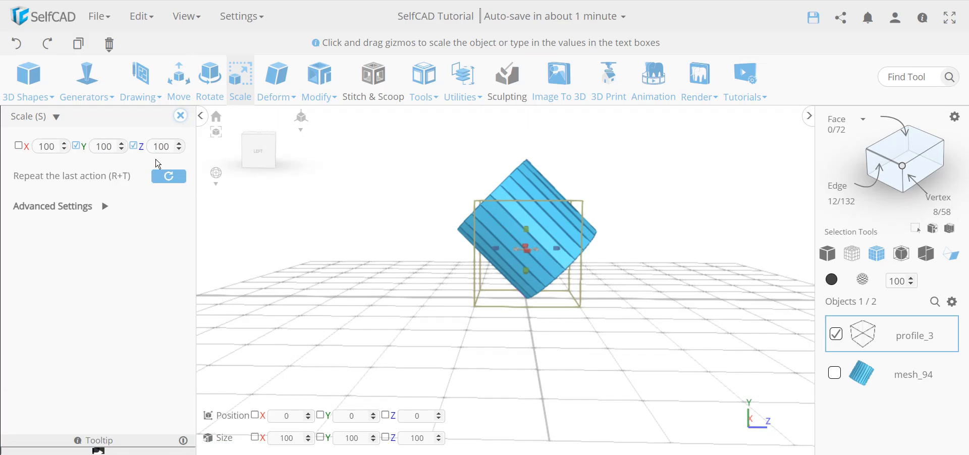
click(103, 153)
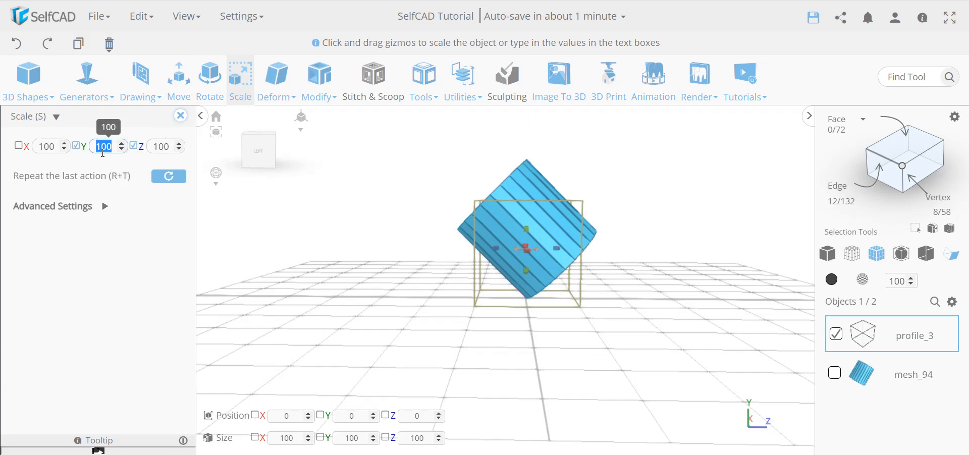
text(141.4)
key(Return)
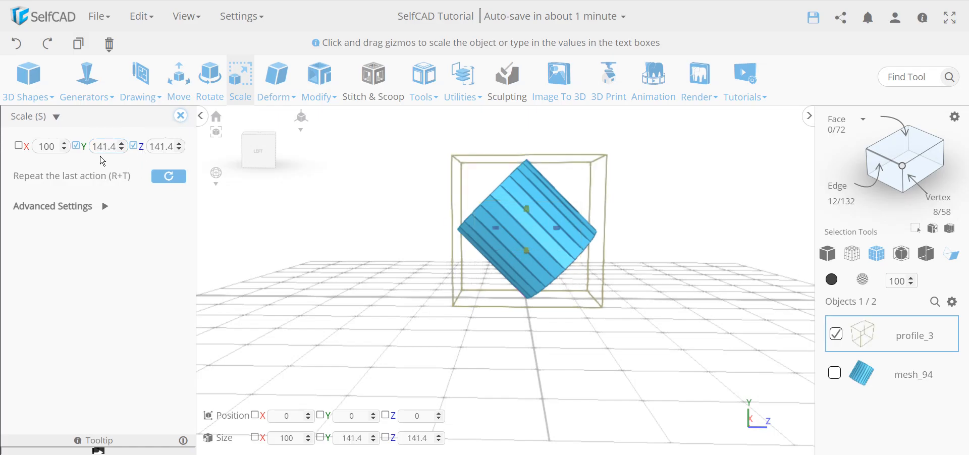
click(180, 117)
- Examine from several sides how the tilted cylinder fits inside the enlarged wireframe box
drag(327, 207, 341, 223)
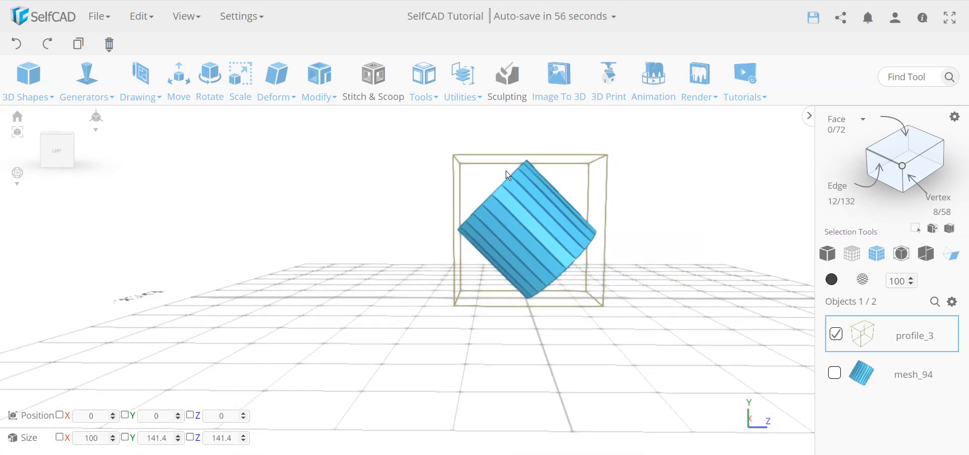
drag(664, 253, 557, 198)
drag(507, 223, 488, 191)
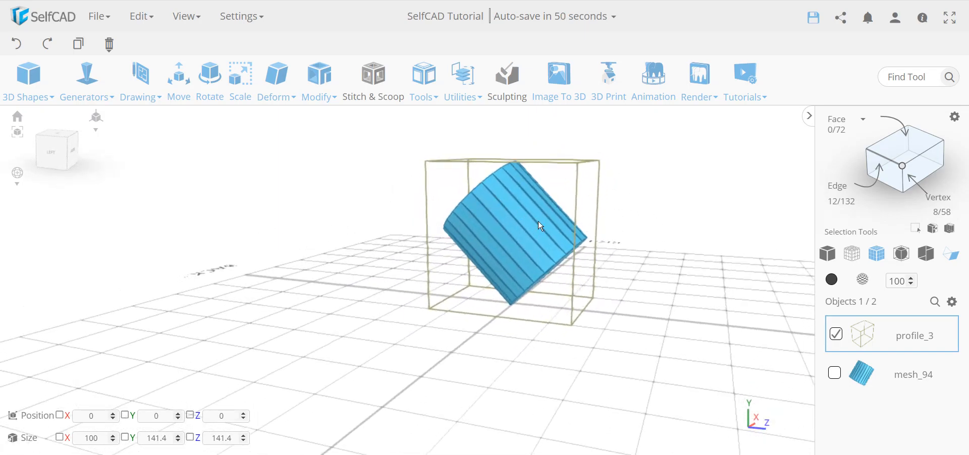
mouse_move(559, 251)
mouse_down()
mouse_move(570, 245)
mouse_move(536, 225)
mouse_move(574, 247)
mouse_up()
drag(512, 202, 576, 223)
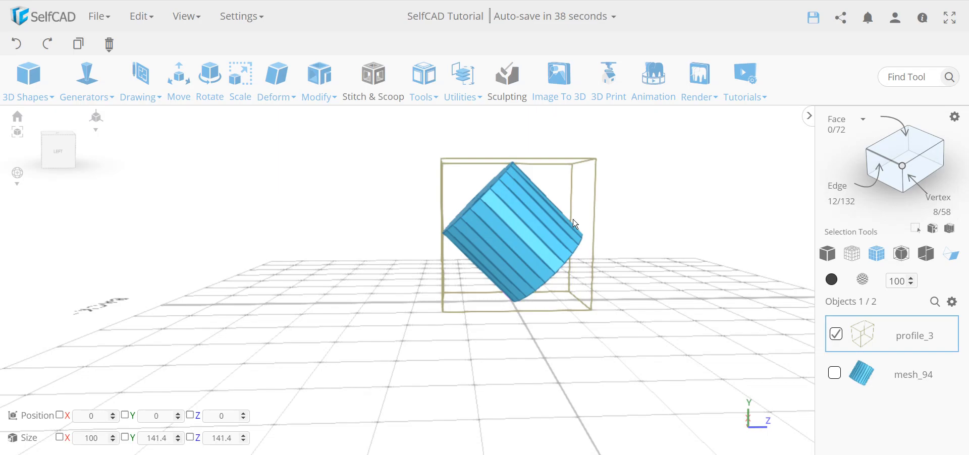
drag(594, 242, 552, 251)
drag(603, 268, 508, 269)
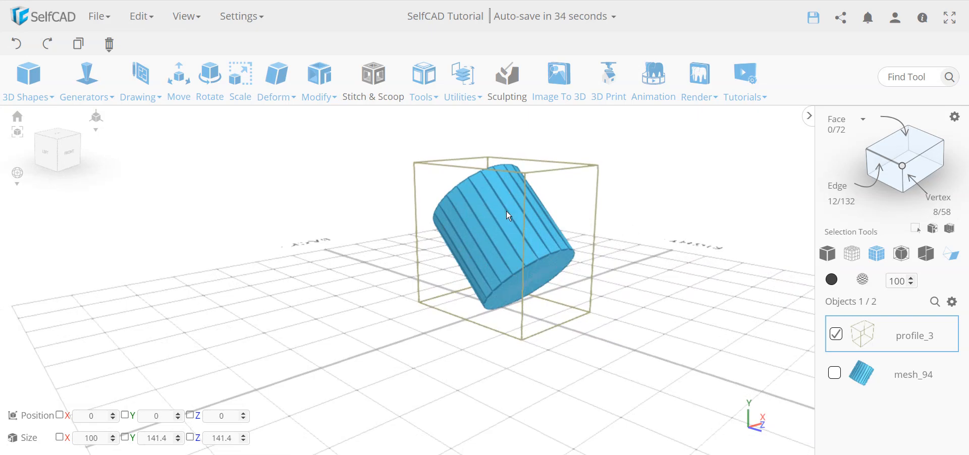
drag(439, 255, 559, 265)
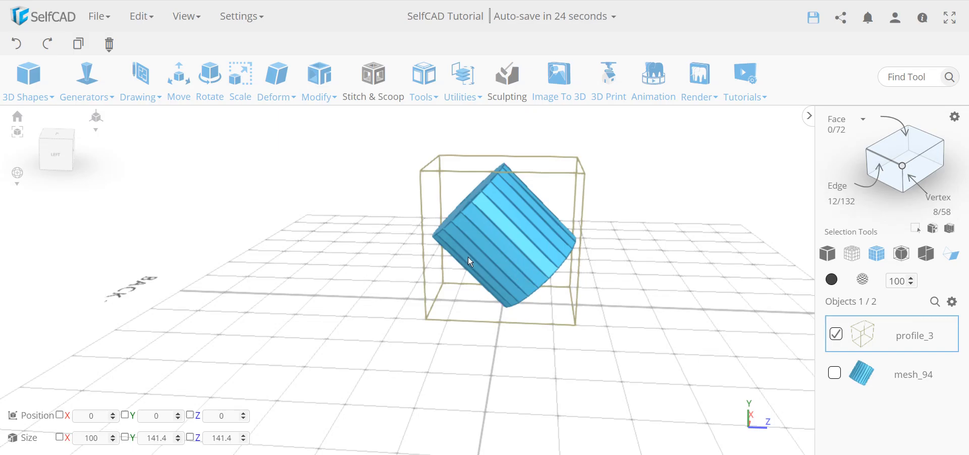
click(420, 89)
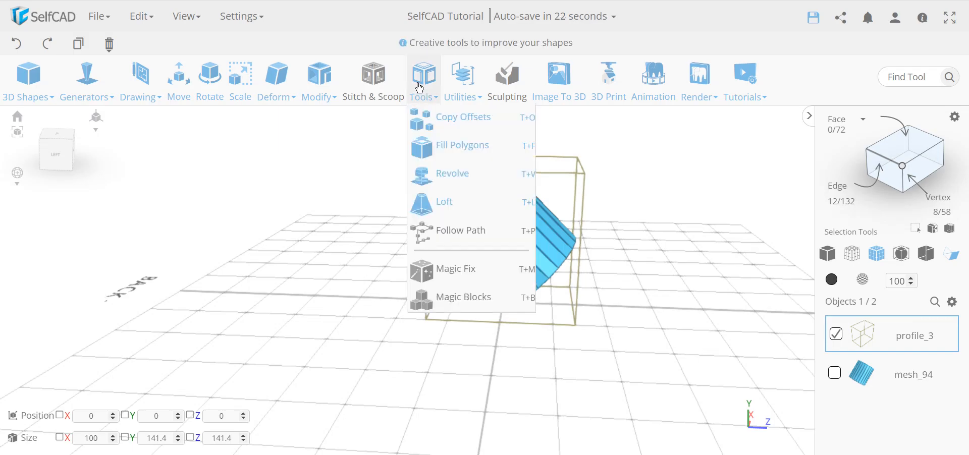
click(460, 89)
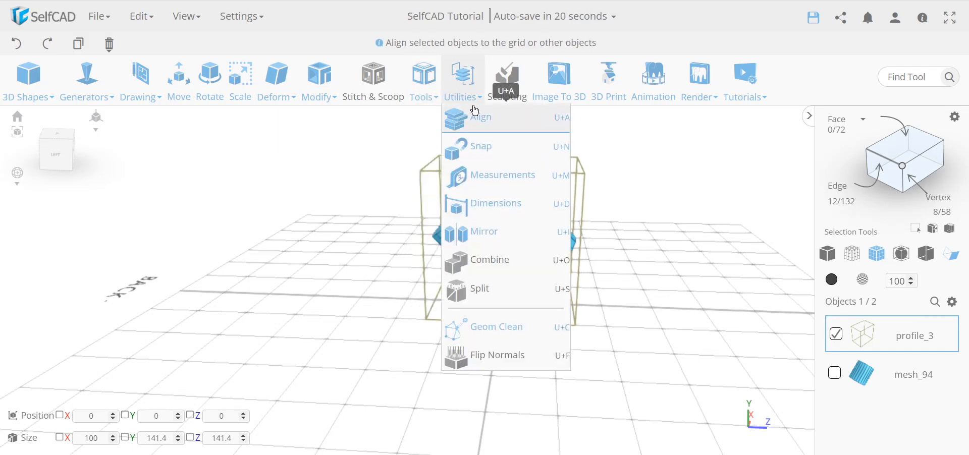
click(430, 88)
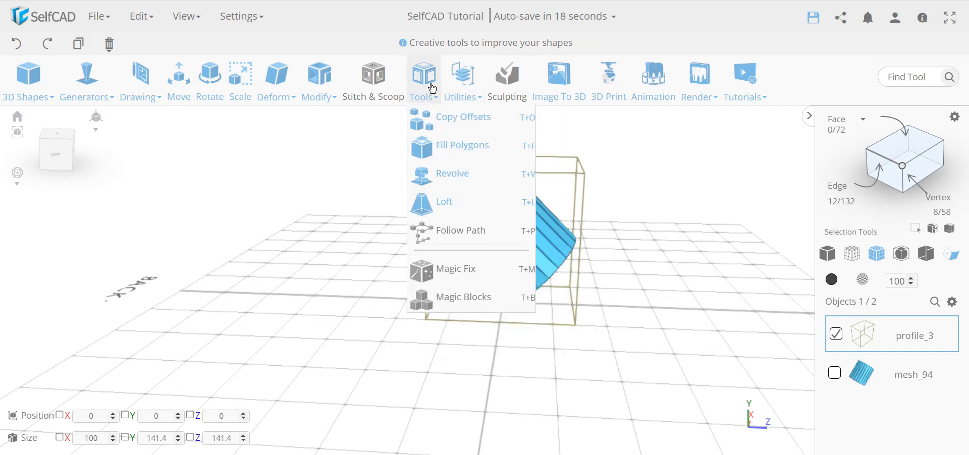
click(468, 89)
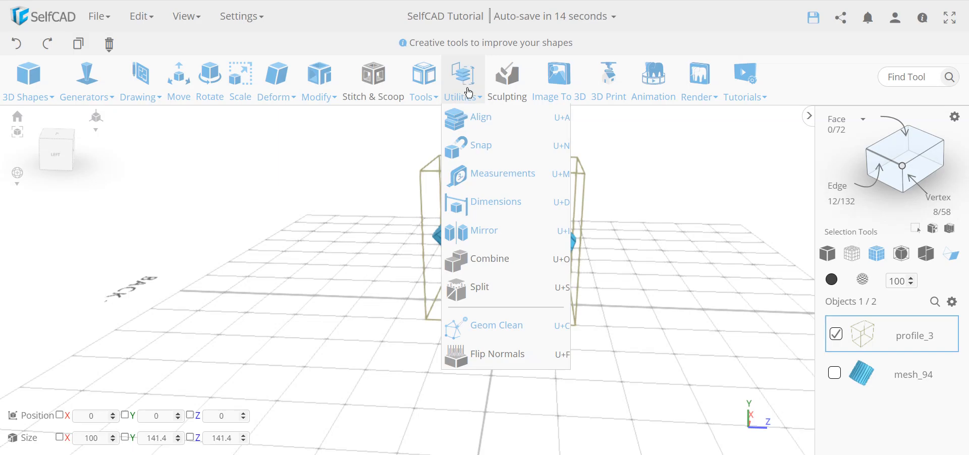
click(495, 181)
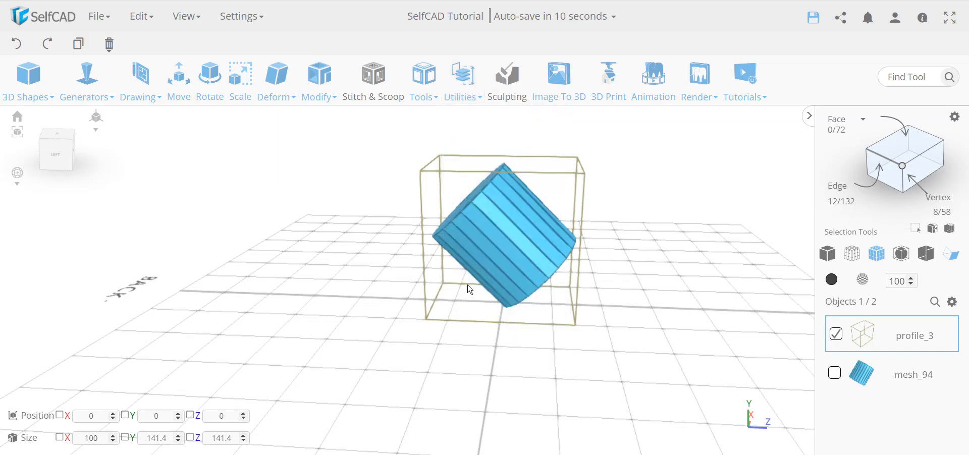
right_drag(580, 285, 531, 287)
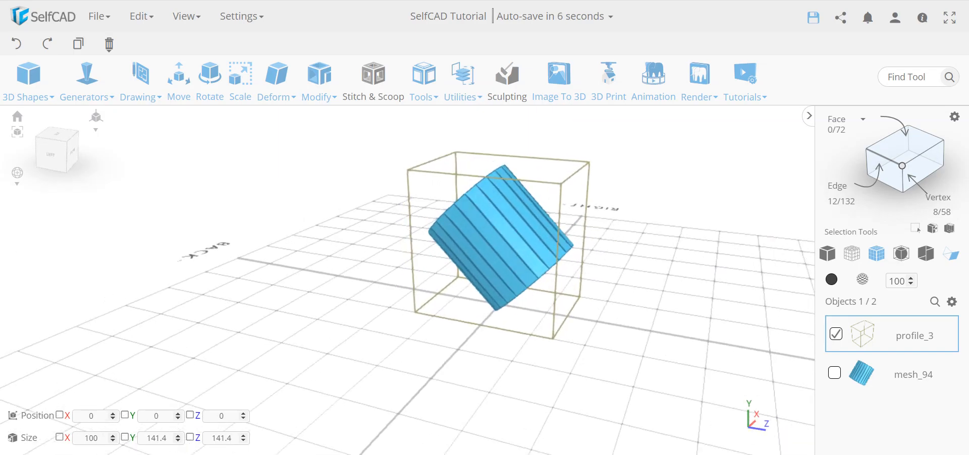
- Undo the wireframe box's enlargement and the cylinder's 45-degree rotation
click(17, 50)
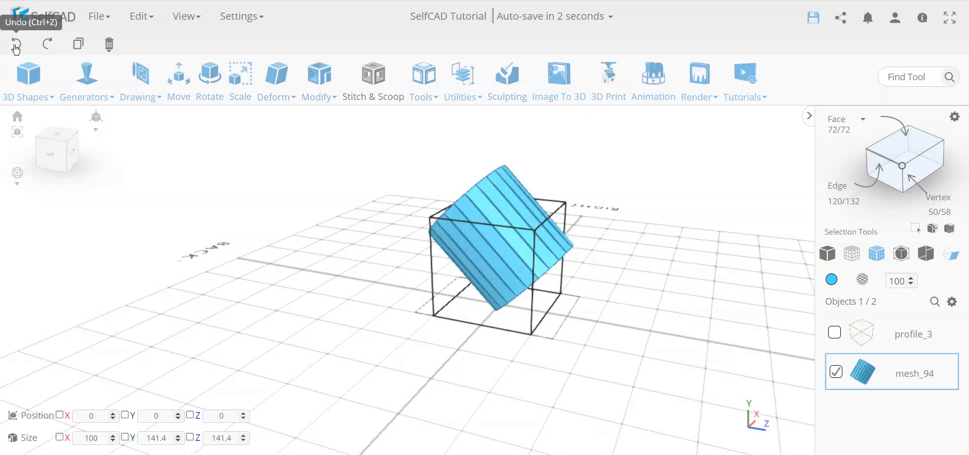
right_drag(425, 311, 532, 263)
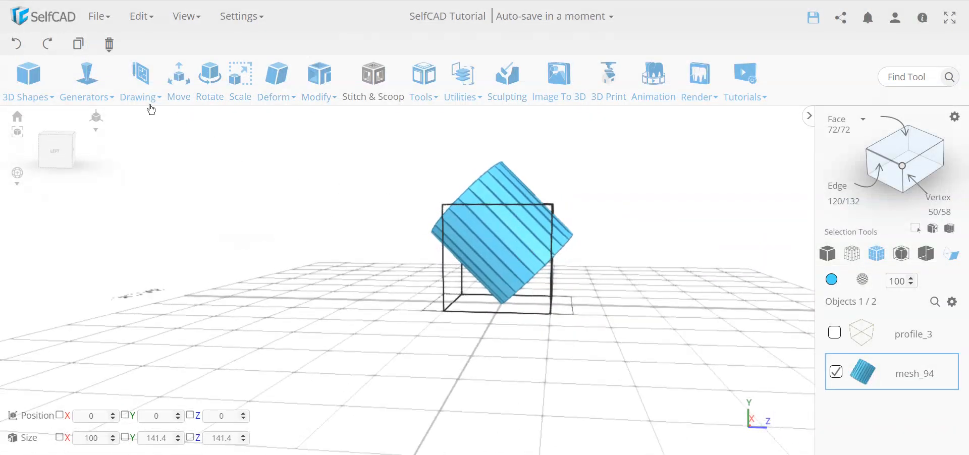
click(17, 45)
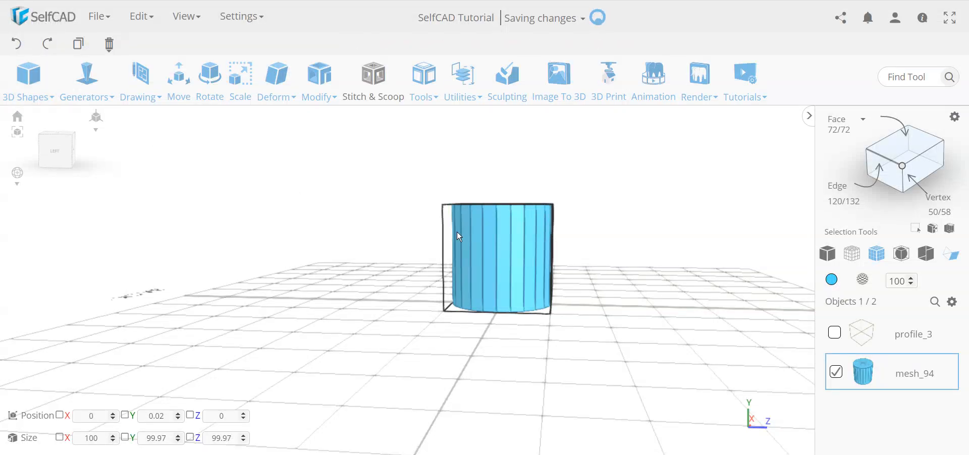
mouse_move(526, 290)
right_down()
mouse_move(545, 283)
mouse_move(534, 287)
right_up()
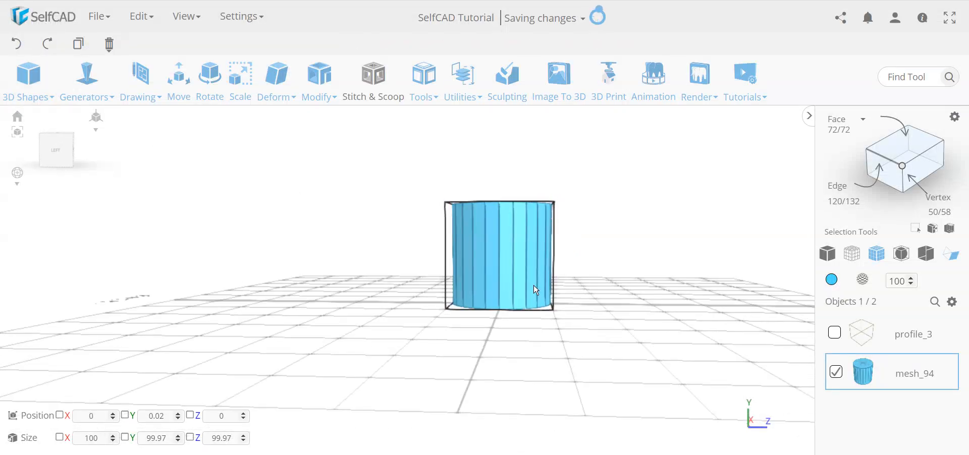
click(50, 45)
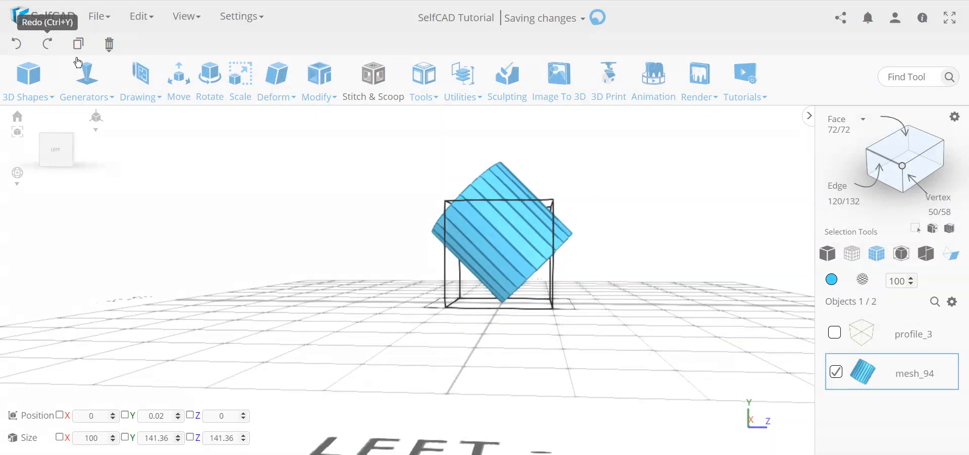
right_drag(535, 276, 554, 269)
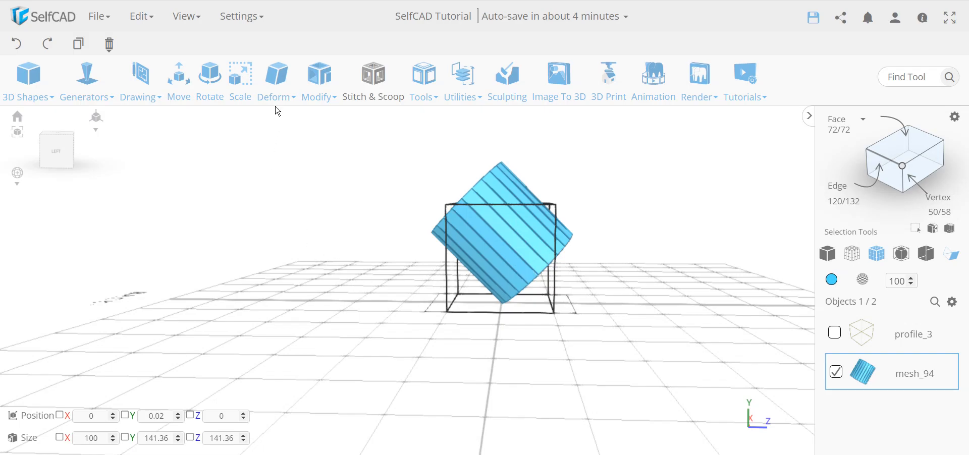
click(251, 17)
click(17, 50)
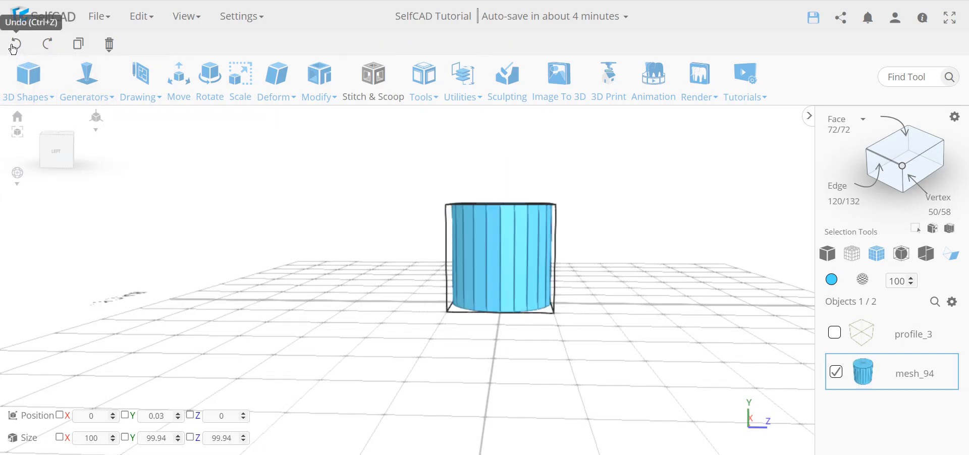
- Select the wireframe box together with the cylinder and set their Y position to 50
click(835, 334)
click(156, 417)
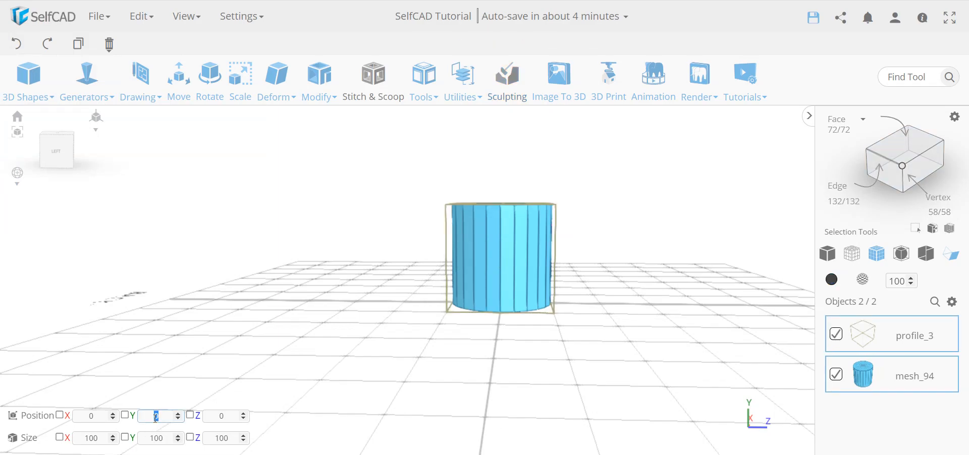
text(50)
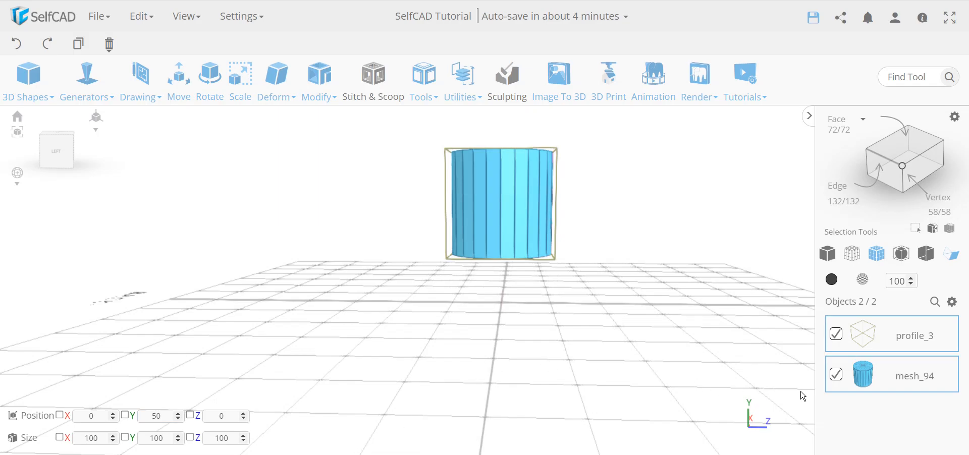
- Deselect the wireframe box and rotate only the cylinder 45 degrees about the X axis
click(837, 334)
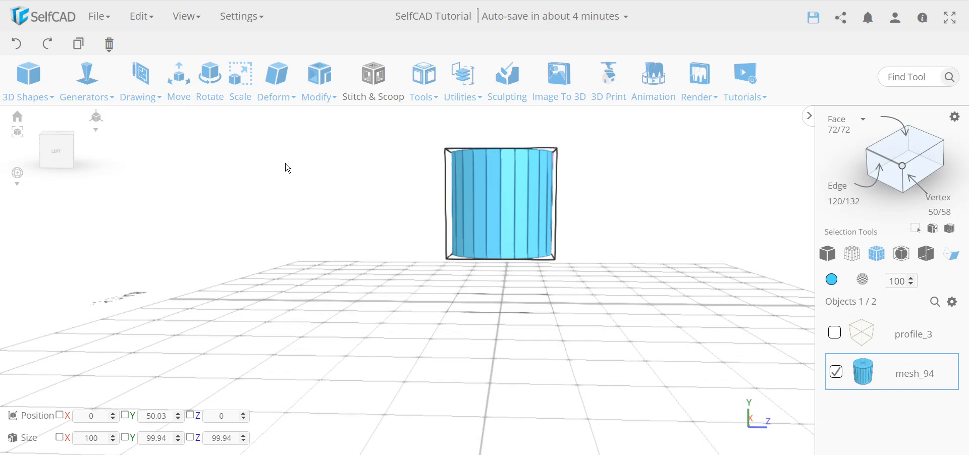
click(215, 109)
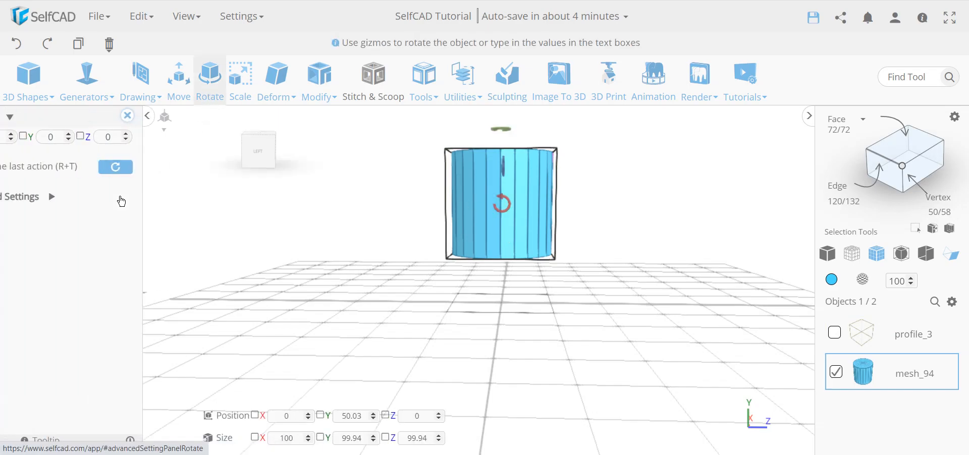
double_click(45, 139)
text(45)
key(Return)
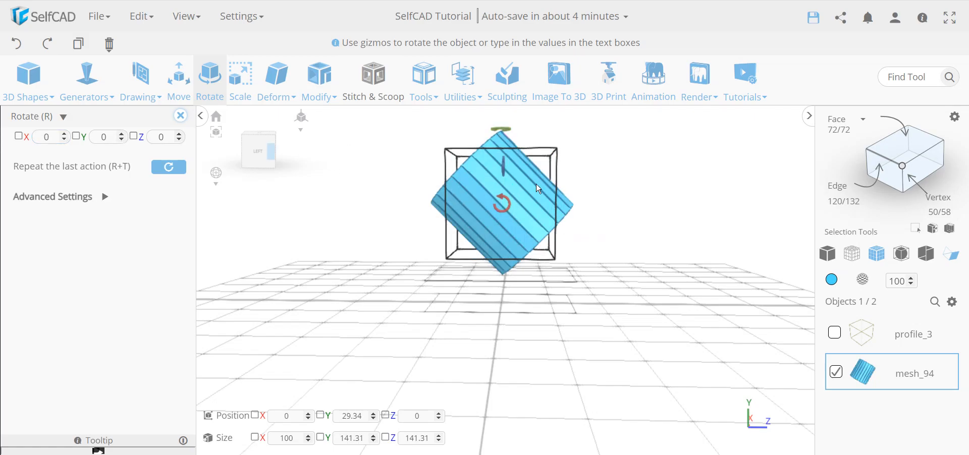
- Check the tilted cylinder's overall dimensions with the Scale tool and compare its corners with the wireframe box from several sides
mouse_move(395, 228)
mouse_down()
mouse_move(434, 230)
mouse_move(406, 230)
mouse_up()
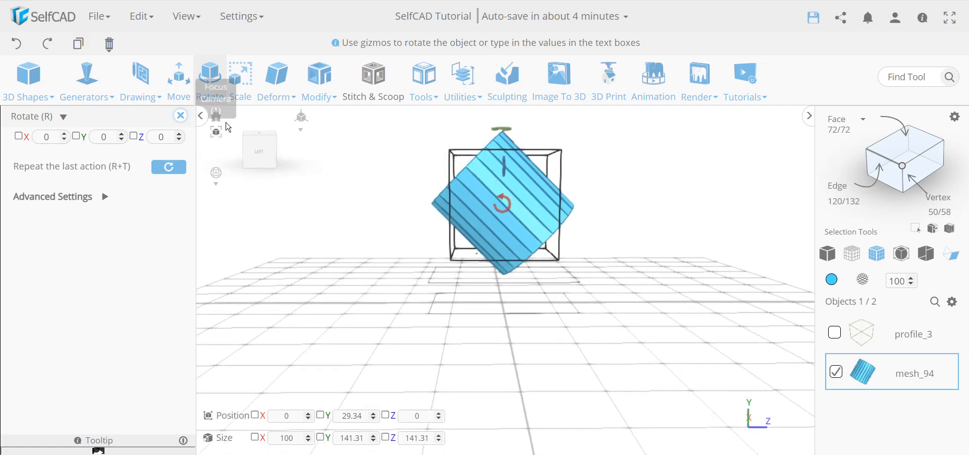
click(240, 80)
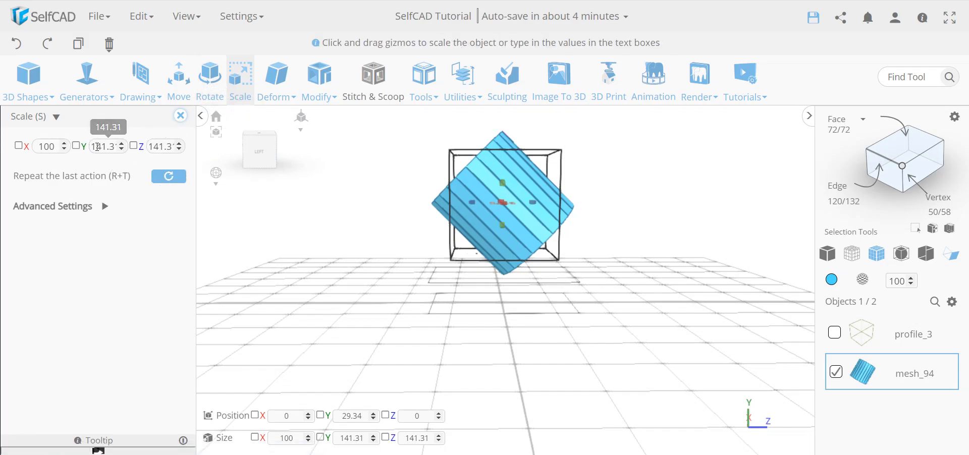
drag(469, 251, 594, 283)
drag(535, 277, 432, 274)
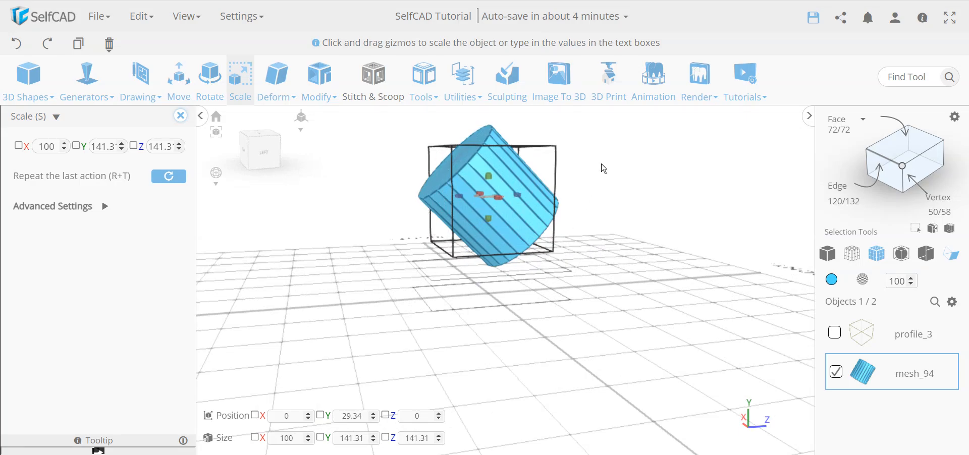
drag(605, 233, 432, 198)
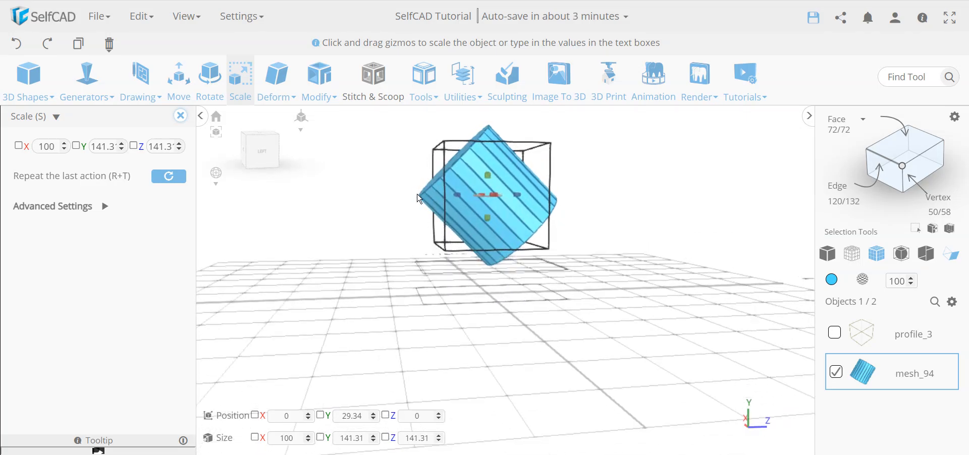
drag(452, 148, 448, 201)
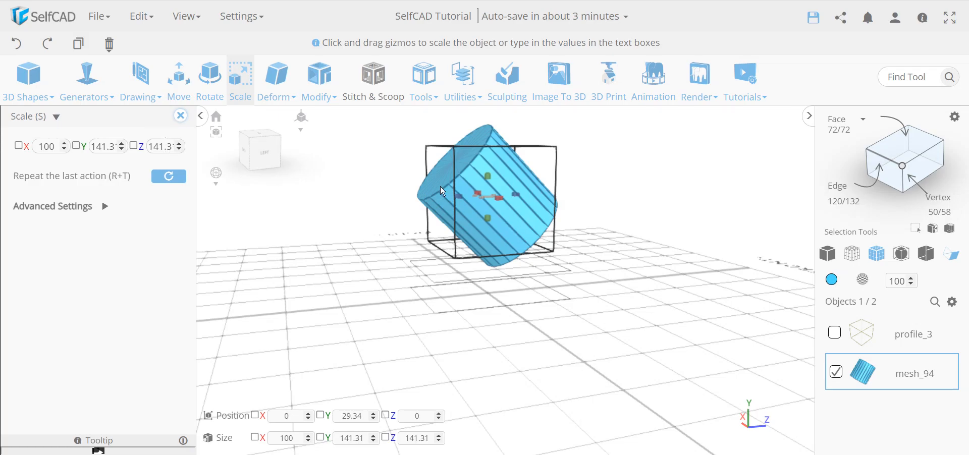
drag(475, 216, 534, 201)
scroll(498, 233, up, 5)
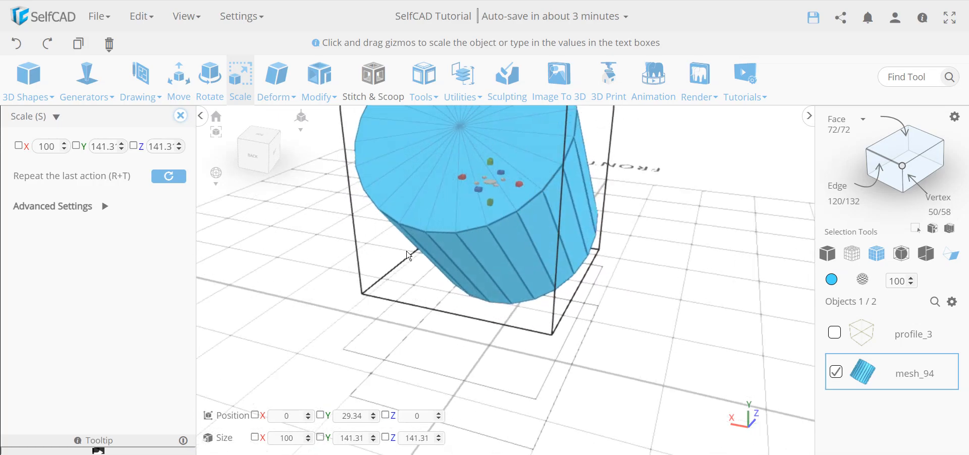
scroll(479, 232, down, 2)
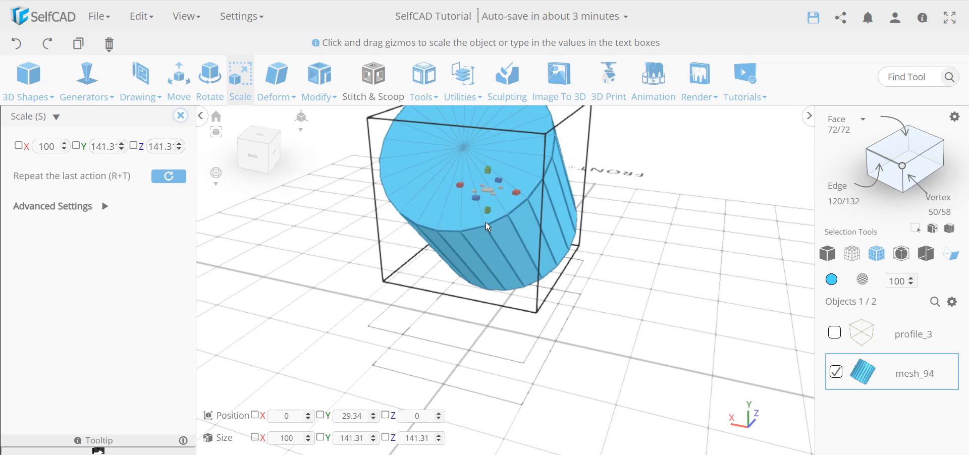
right_drag(475, 261, 433, 268)
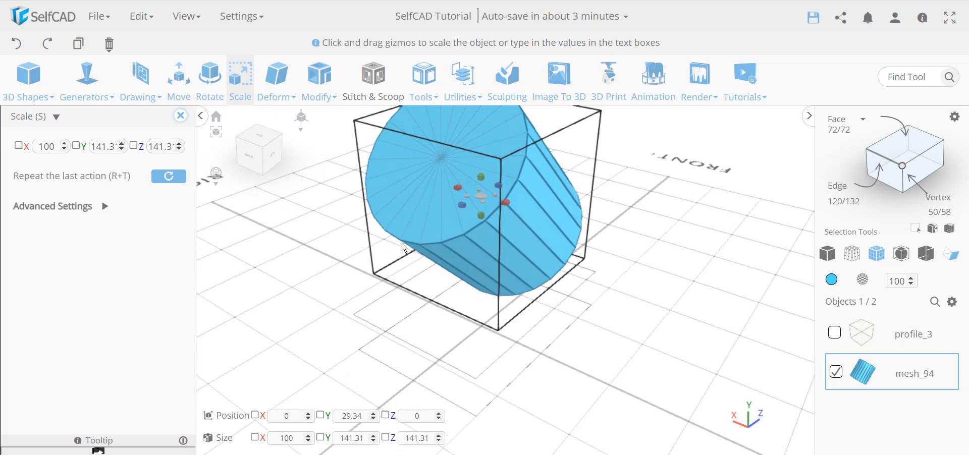
scroll(453, 250, down, 4)
right_drag(450, 248, 465, 249)
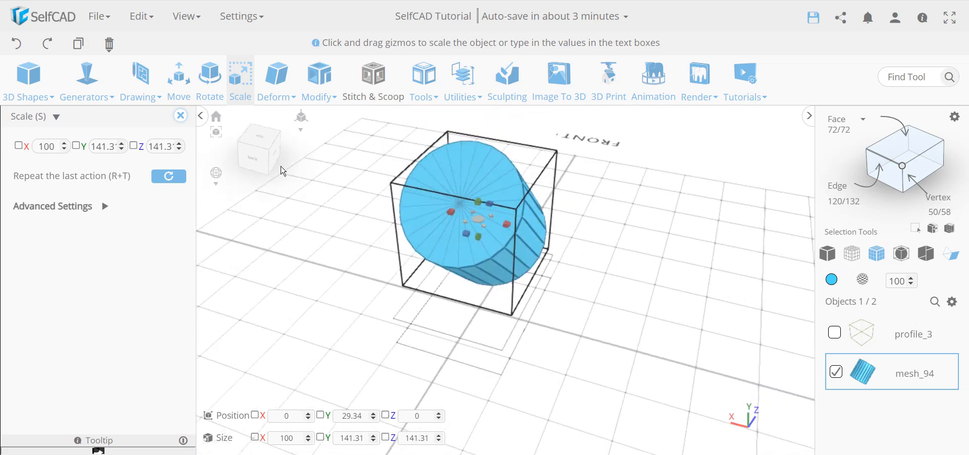
click(181, 118)
right_drag(411, 234, 437, 241)
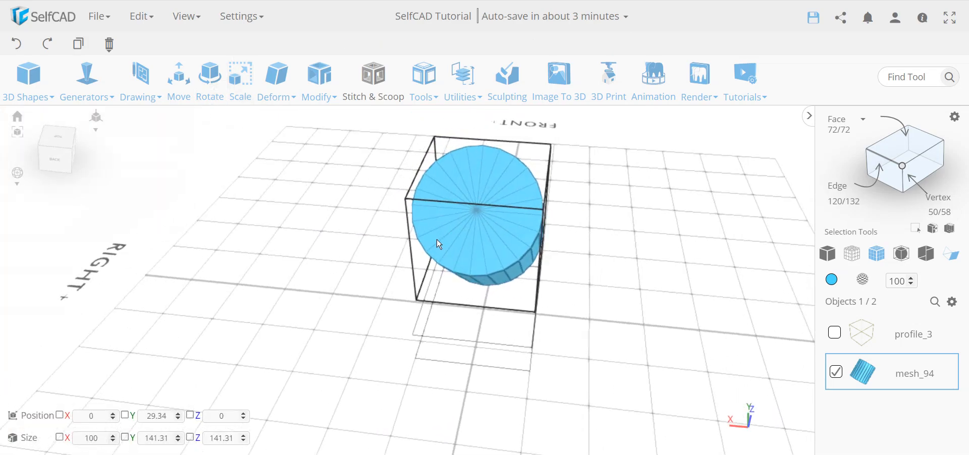
- Measure the length across the cylinder's circular end face between two opposite rim vertices
click(463, 81)
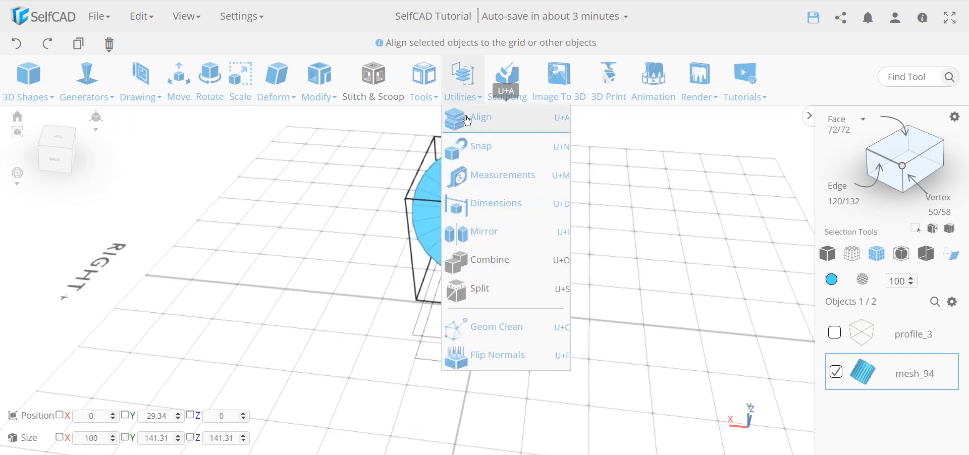
click(487, 174)
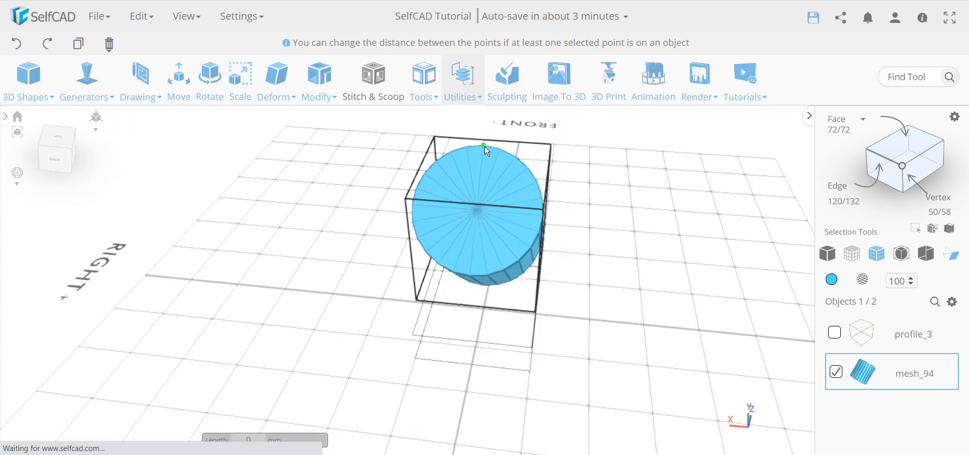
click(484, 145)
click(468, 271)
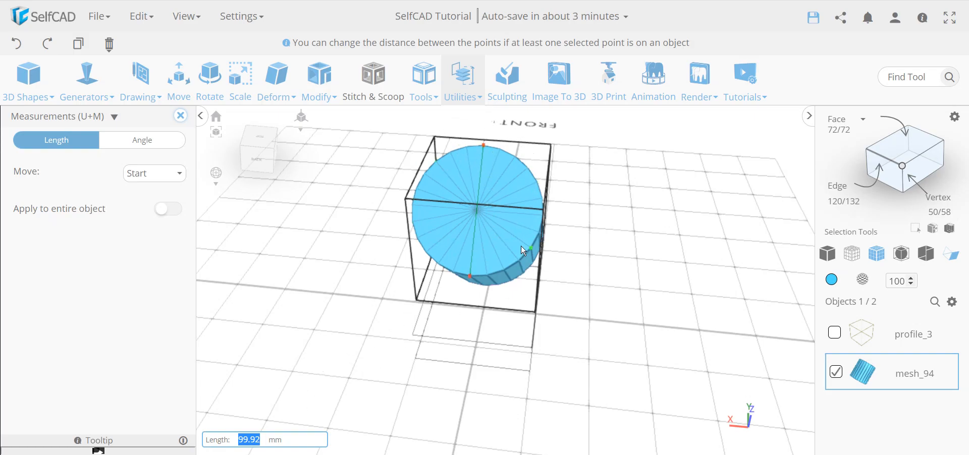
click(181, 116)
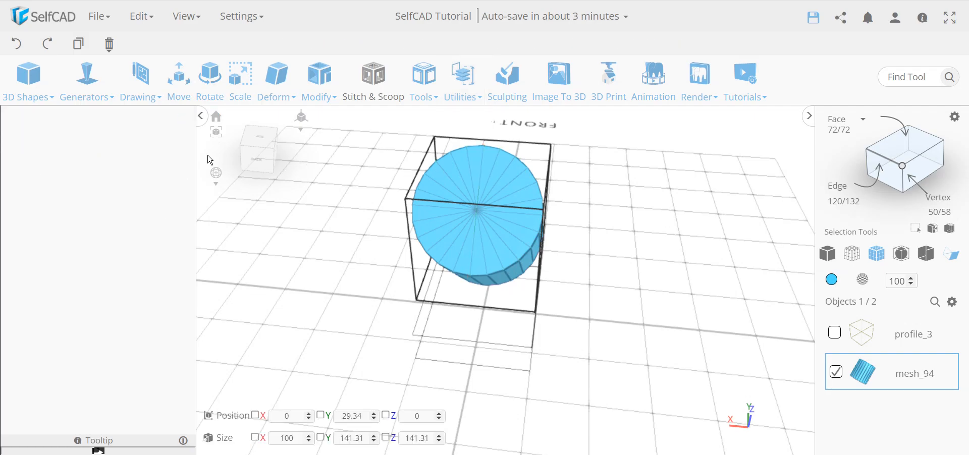
- Select the wireframe box together with the tilted cylinder and delete both objects
drag(356, 274, 392, 289)
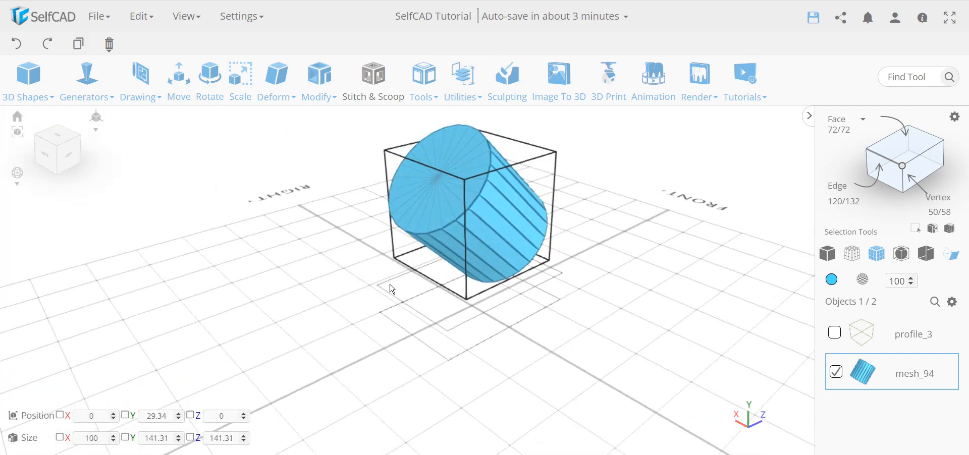
drag(556, 325, 454, 299)
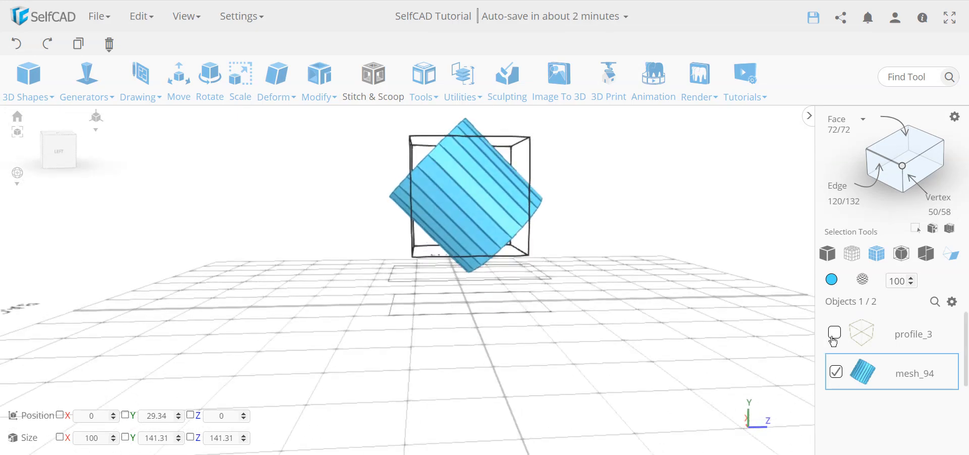
click(834, 336)
key(Delete)
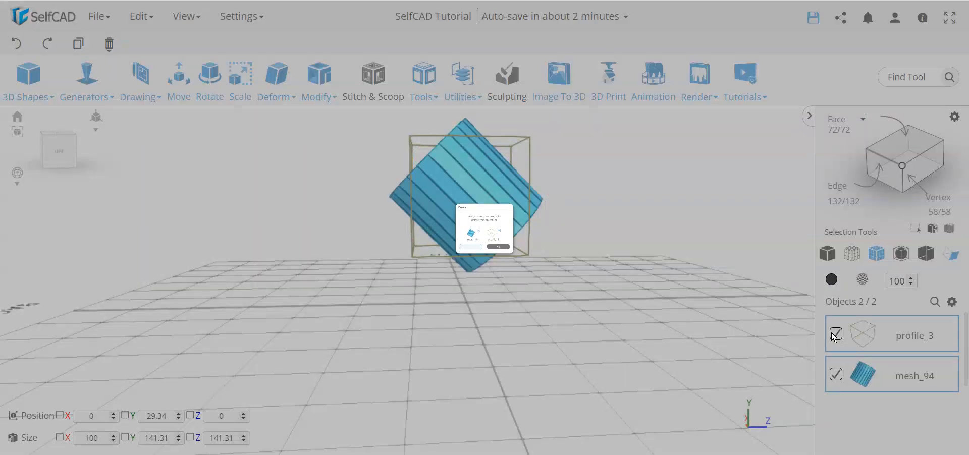
click(29, 78)
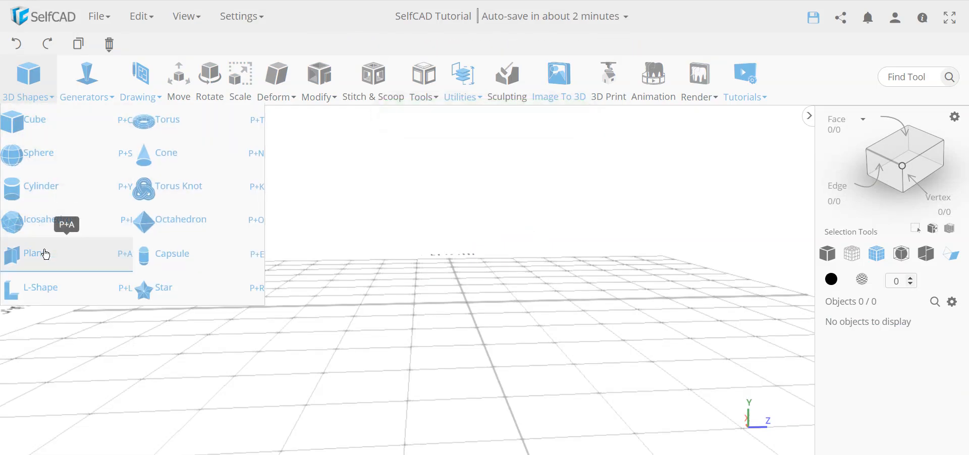
click(46, 258)
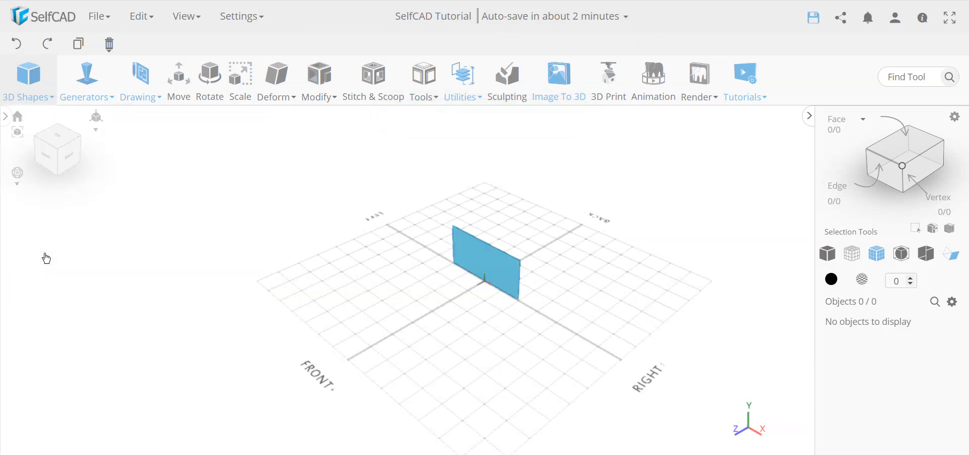
scroll(492, 273, up, 3)
right_drag(571, 296, 554, 296)
click(162, 117)
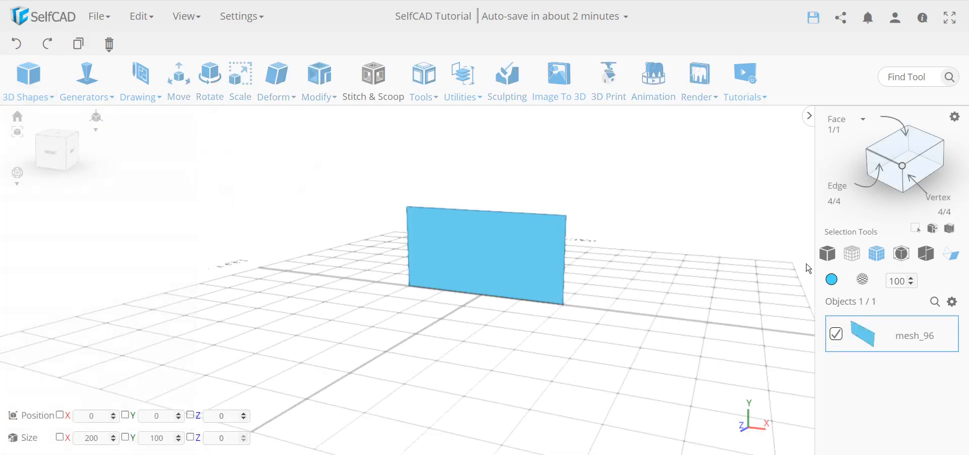
click(853, 254)
right_drag(375, 333, 439, 328)
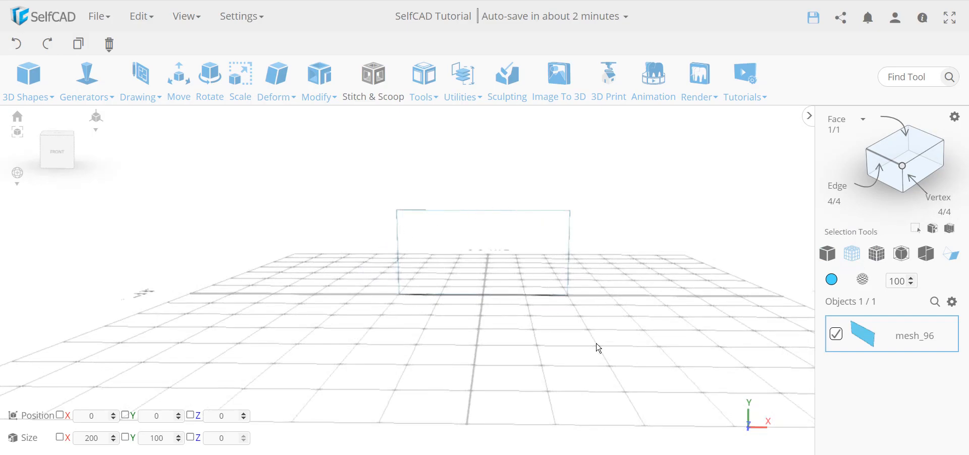
click(880, 260)
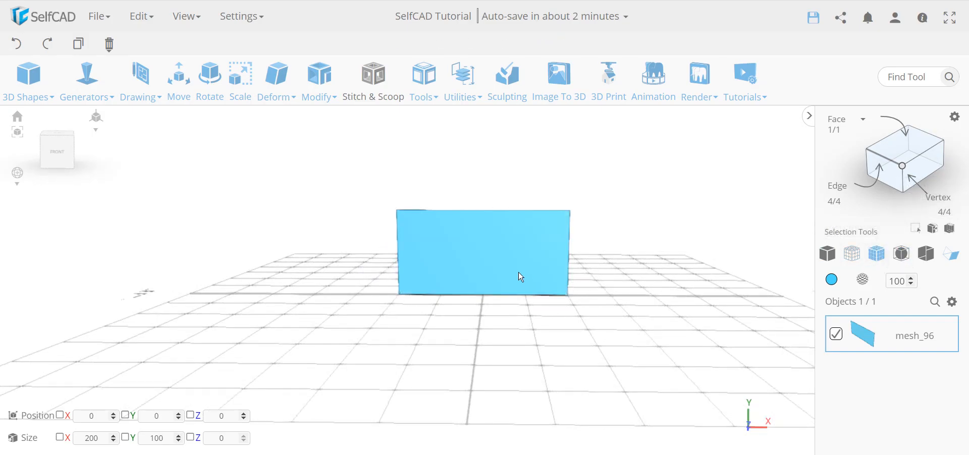
right_drag(551, 296, 467, 320)
click(17, 44)
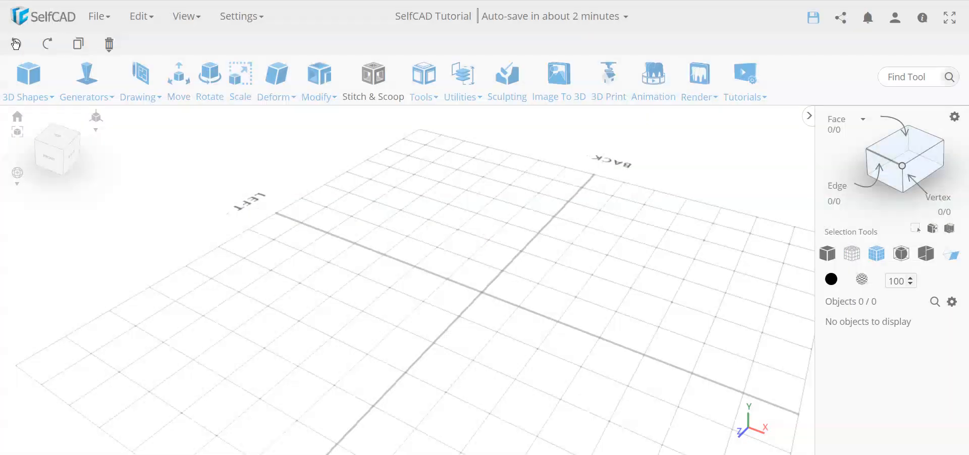
- Start a new plane at its default size with 7 width segments and 7 height segments
mouse_move(36, 89)
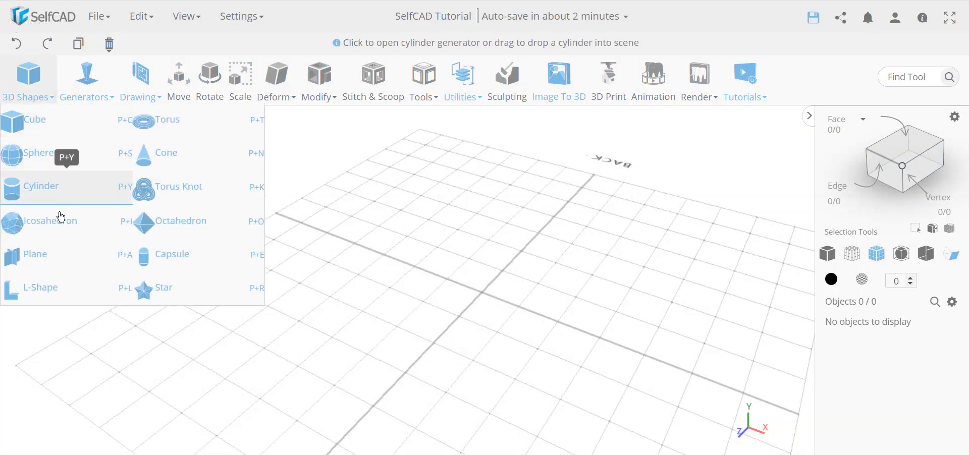
click(45, 259)
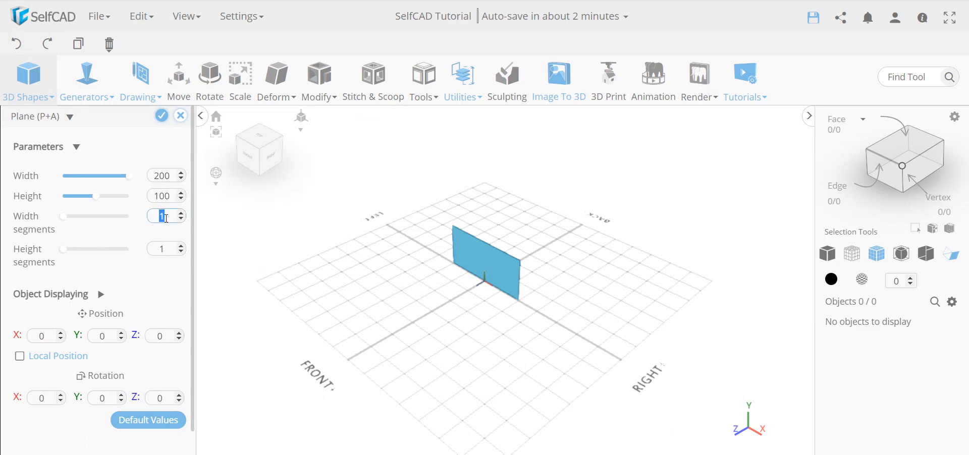
text(7)
click(166, 249)
text(7)
right_drag(318, 281, 402, 282)
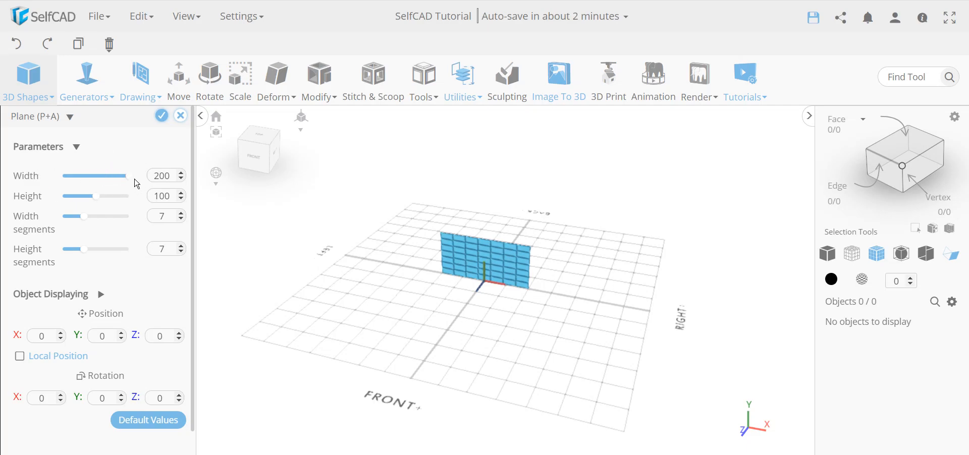
- Try to raise the plane's width past the slider's maximum, and enter a width of 300 instead
drag(129, 177, 161, 189)
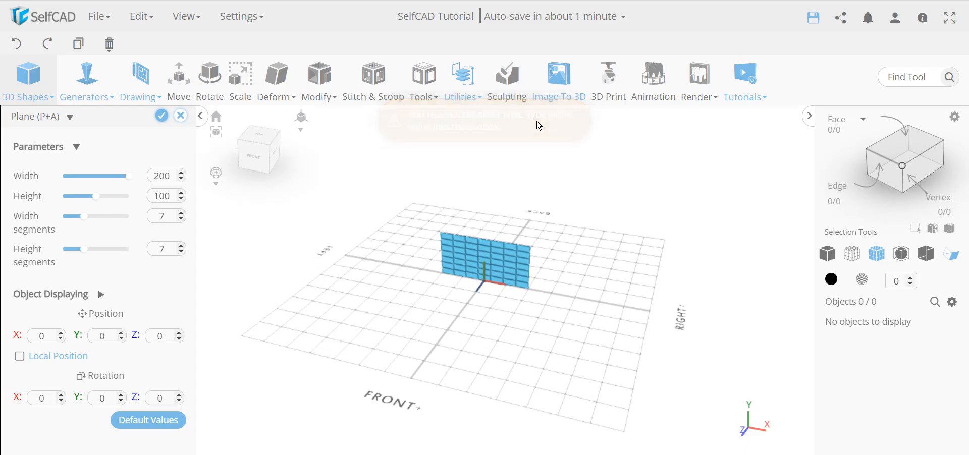
drag(128, 177, 202, 190)
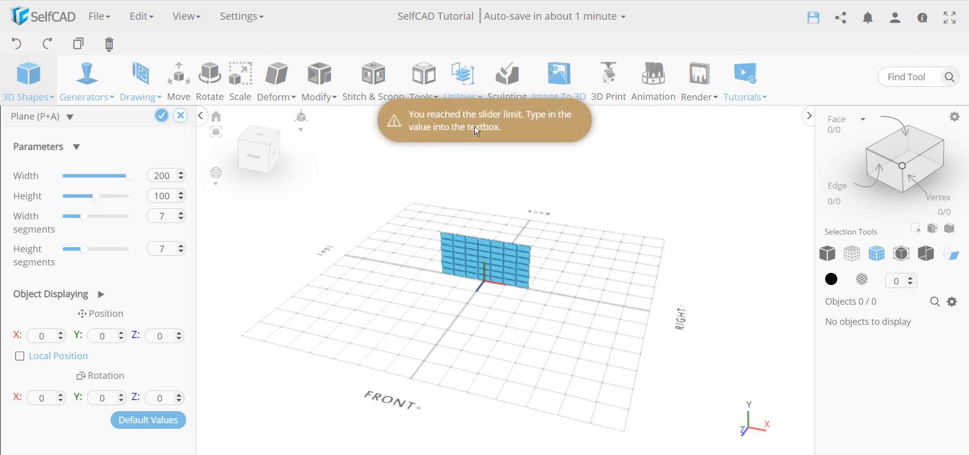
double_click(159, 178)
text(300)
key(Return)
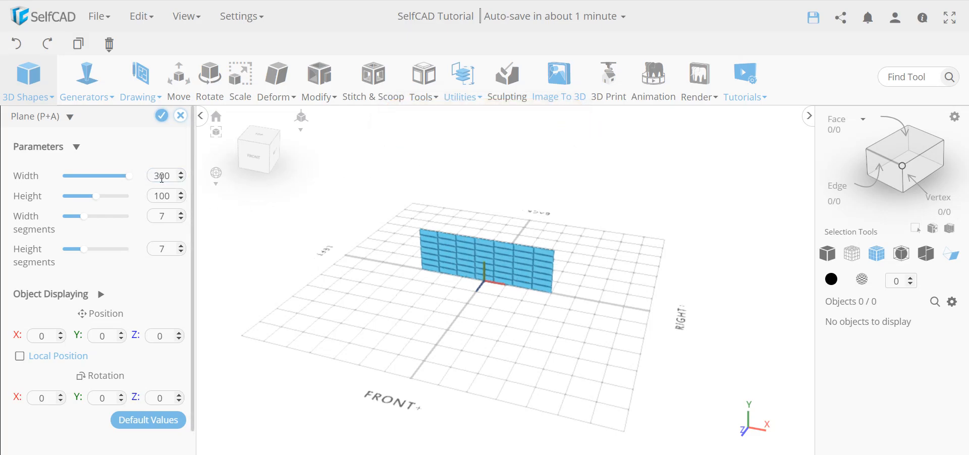
- Try larger plane widths of 500 and 700 and compare the plane with the grid
double_click(169, 176)
text(500)
key(Return)
right_drag(303, 267, 631, 280)
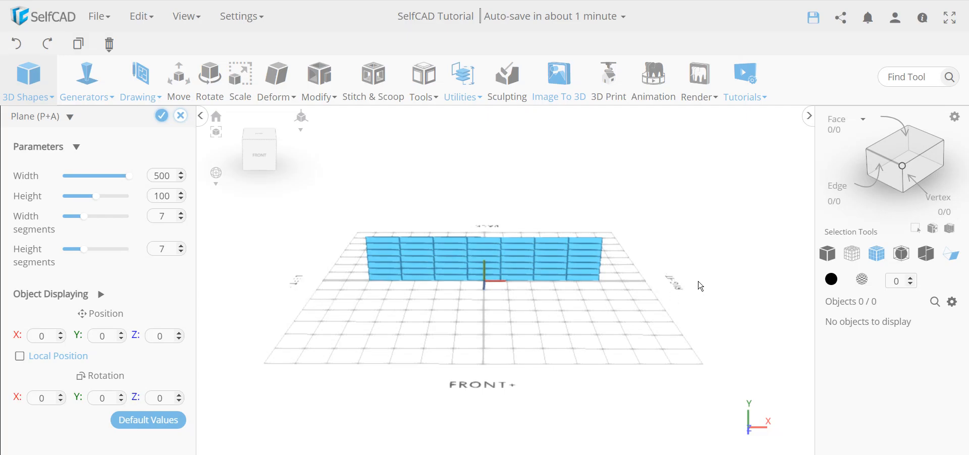
double_click(161, 176)
text(700)
key(Return)
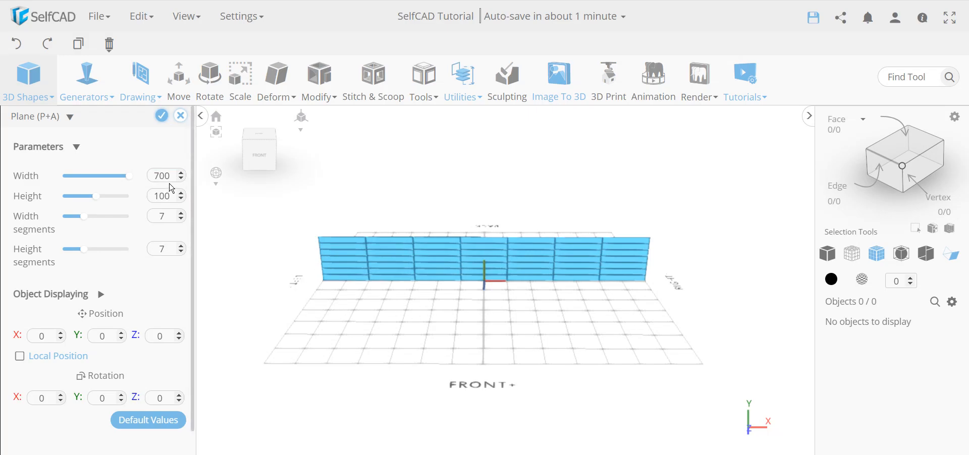
right_drag(370, 323, 307, 287)
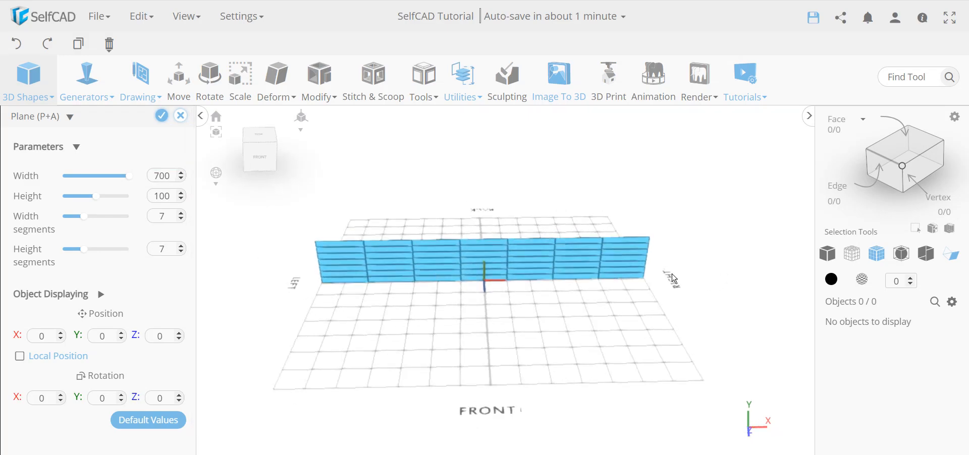
right_drag(674, 302, 693, 274)
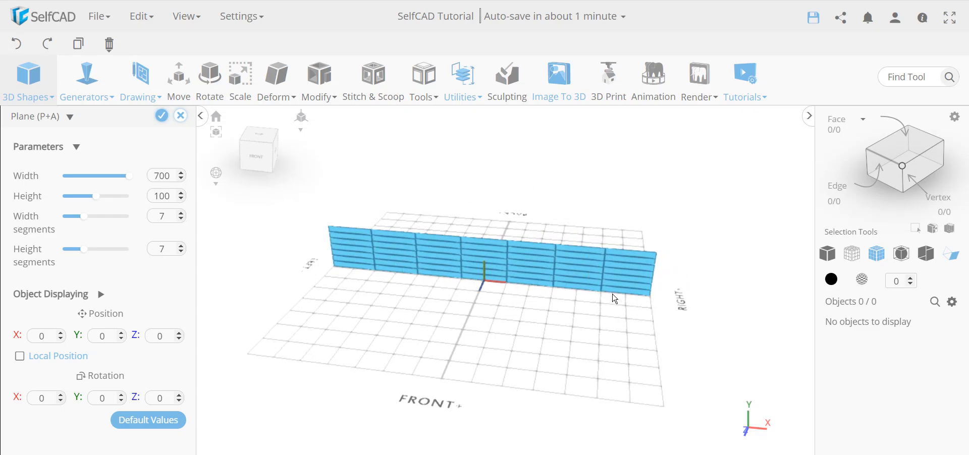
- Set the plane's width to 200 and finish creating the segmented plane
double_click(167, 175)
text(200)
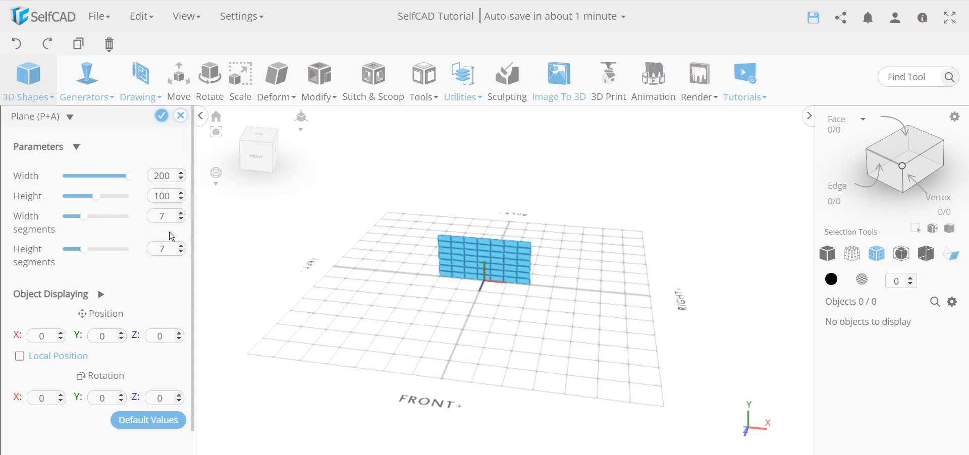
click(167, 117)
- Select the faces of every other column across the plane, including both outermost columns
right_drag(411, 303, 444, 298)
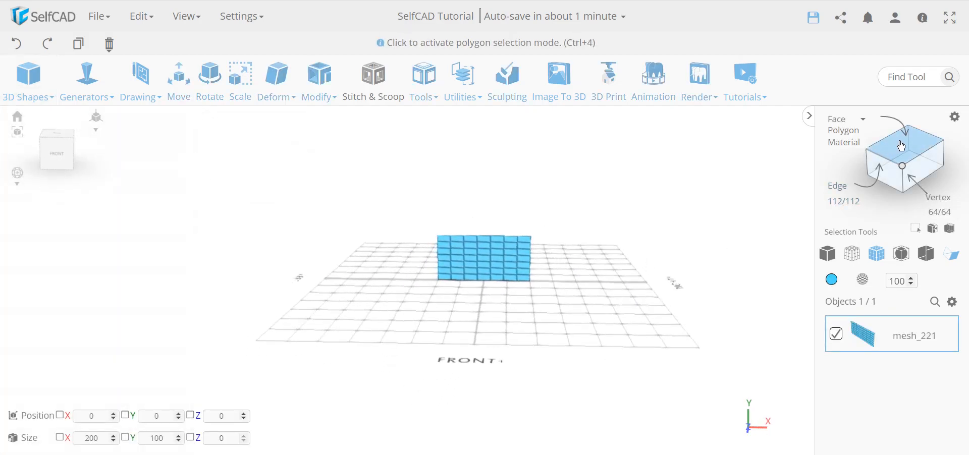
click(525, 242)
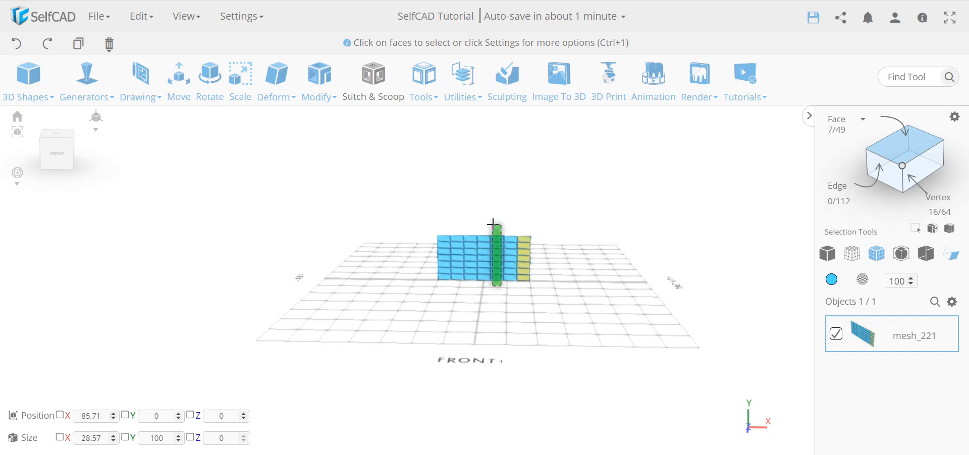
click(493, 224)
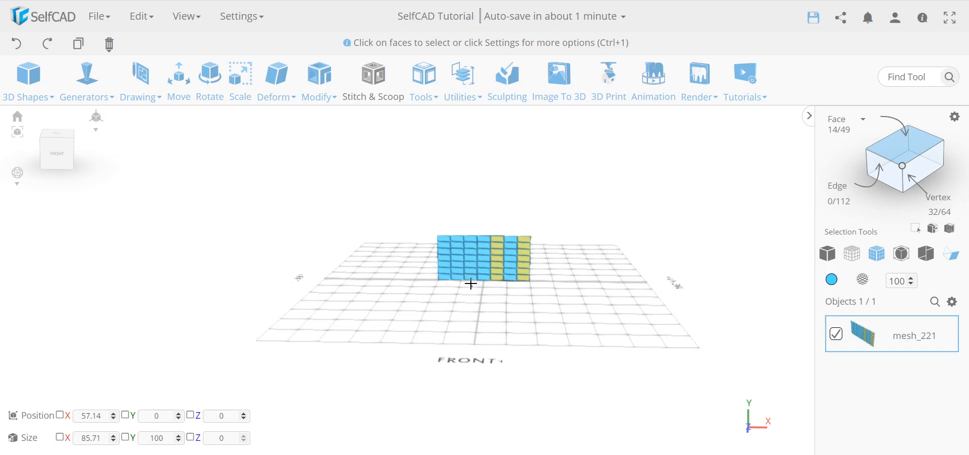
click(471, 233)
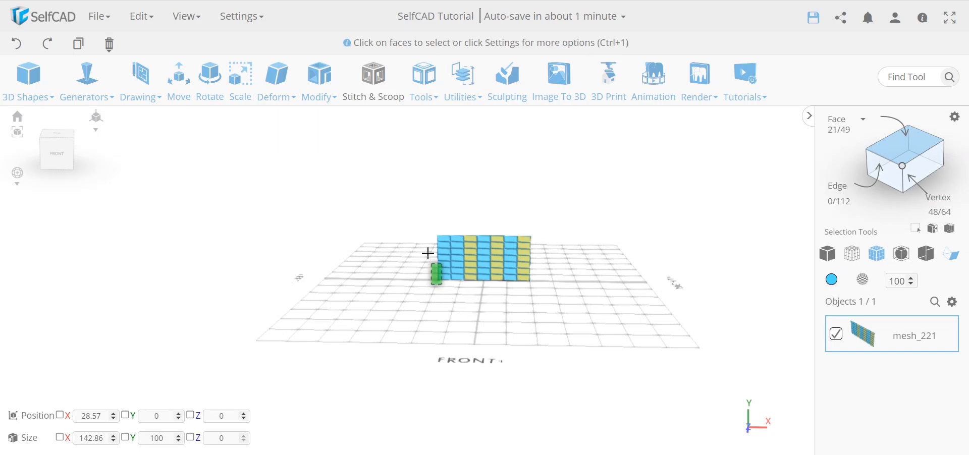
click(439, 240)
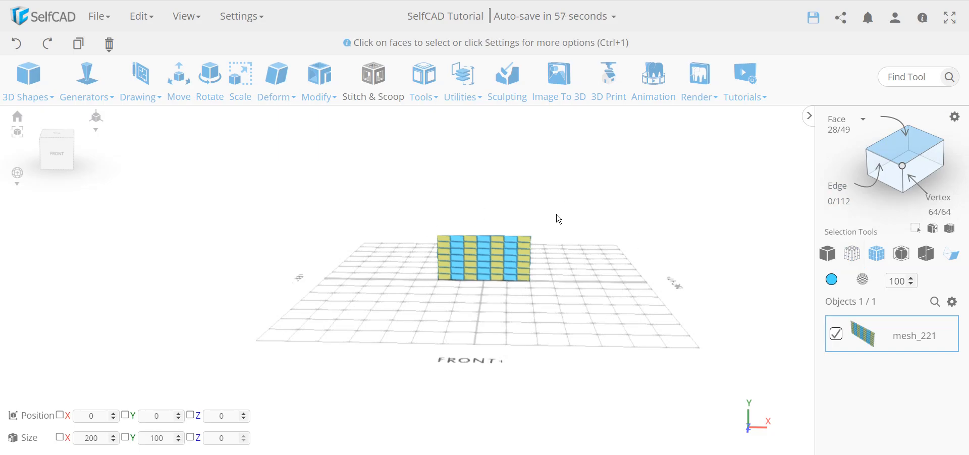
- Open the Scale tool for the selected face columns and turn on Individual Transformation in its advanced settings
scroll(558, 217, up, 3)
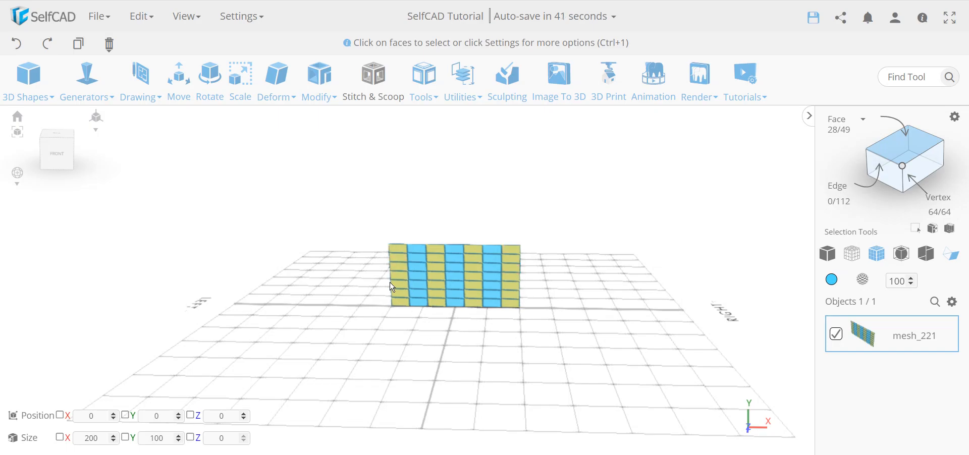
click(240, 99)
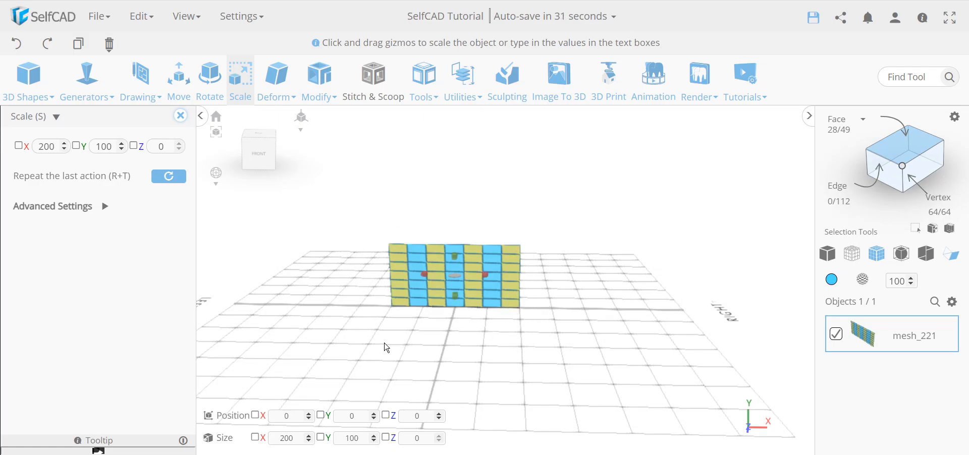
click(105, 208)
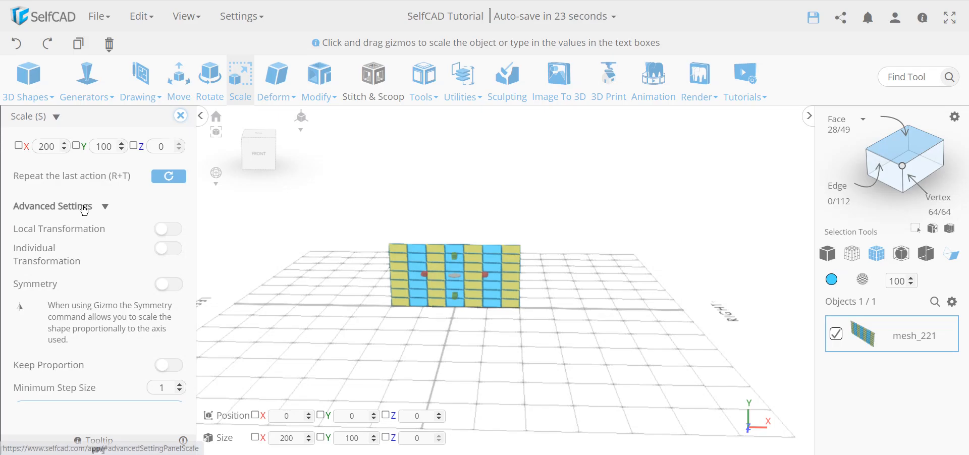
click(103, 211)
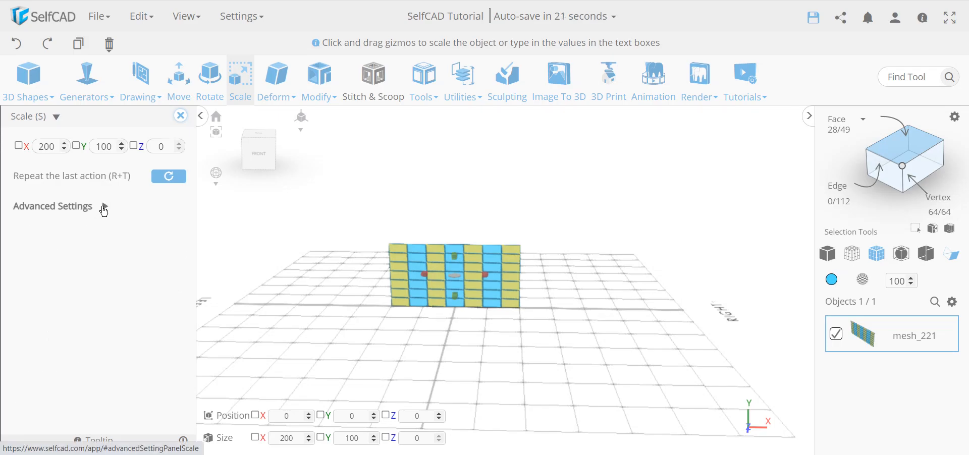
click(104, 211)
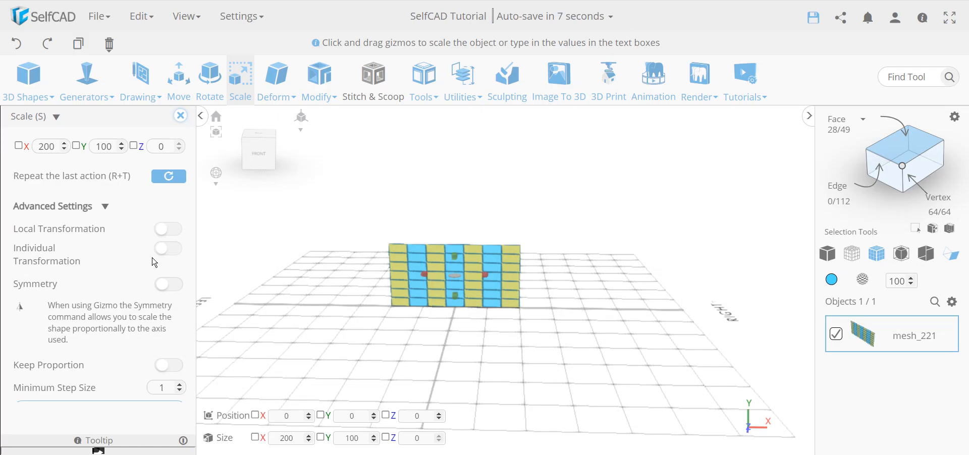
click(171, 256)
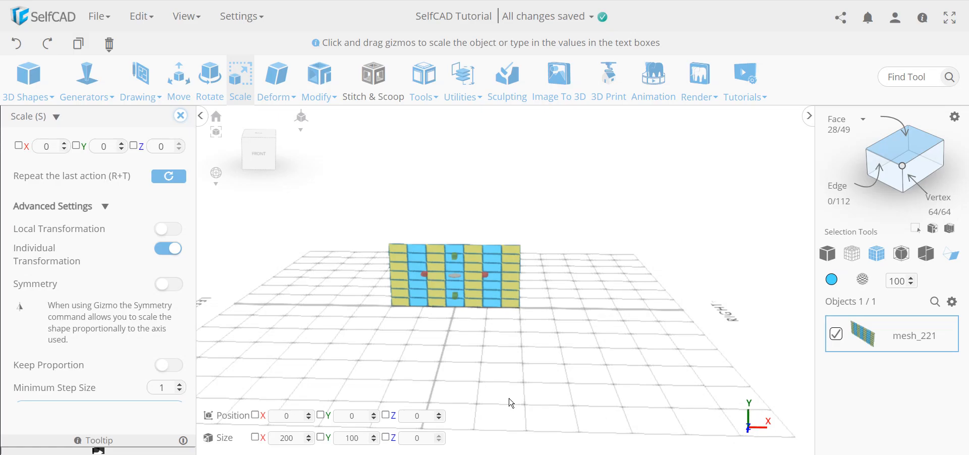
- Scale each selected face column individually along X to make the columns narrow strips
double_click(46, 146)
text(3)
key(Return)
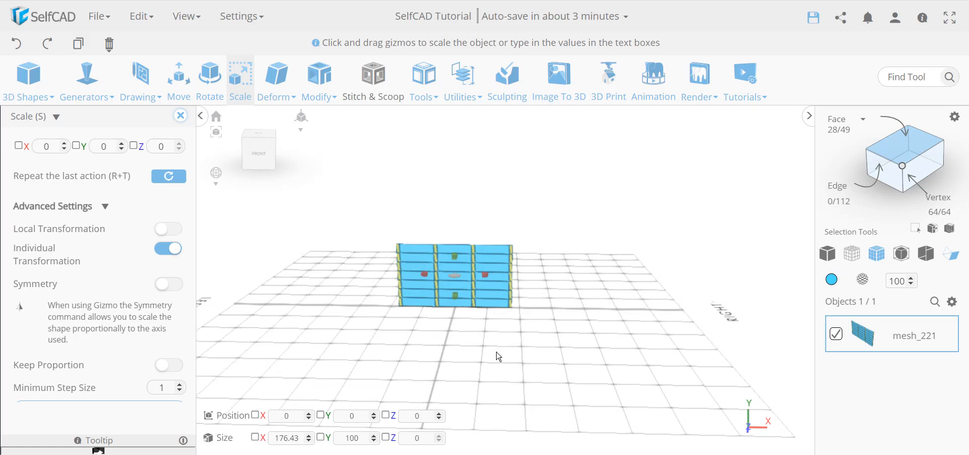
drag(552, 355, 412, 353)
- Turn off Individual Transformation and inspect the narrowed strips' overall X size and the plane's edge from the side
click(168, 249)
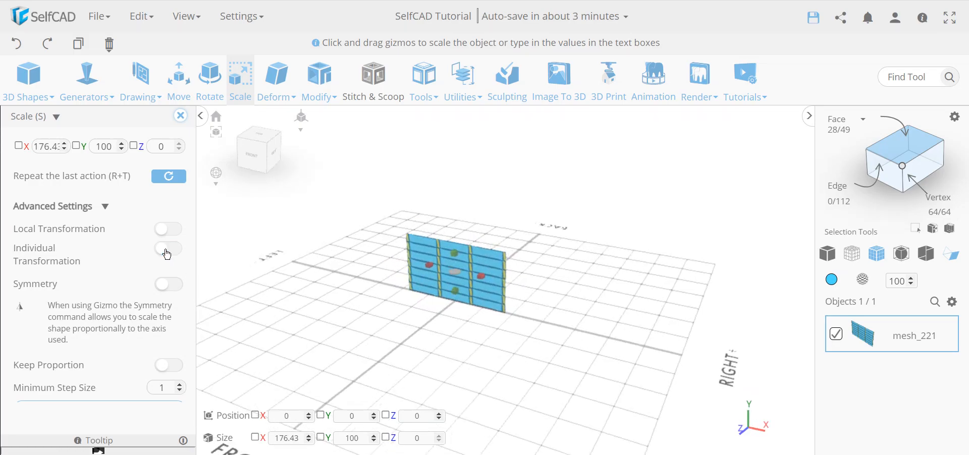
drag(334, 334, 364, 325)
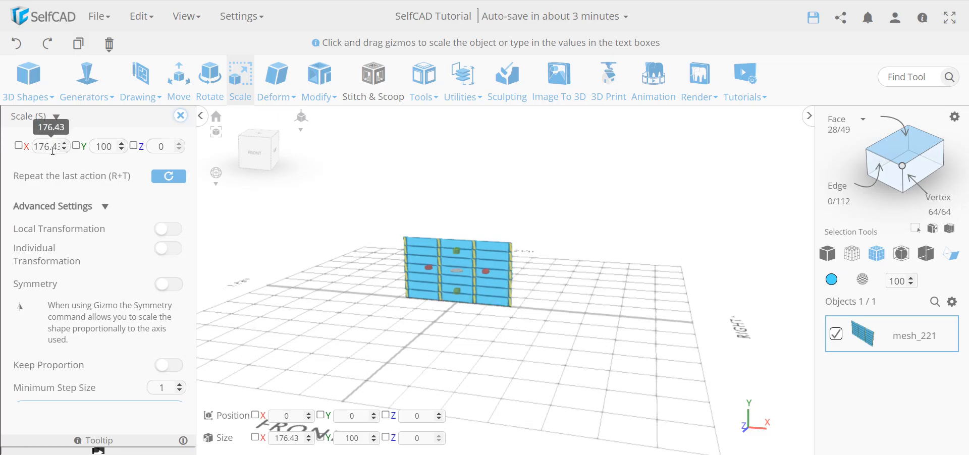
drag(577, 352, 472, 276)
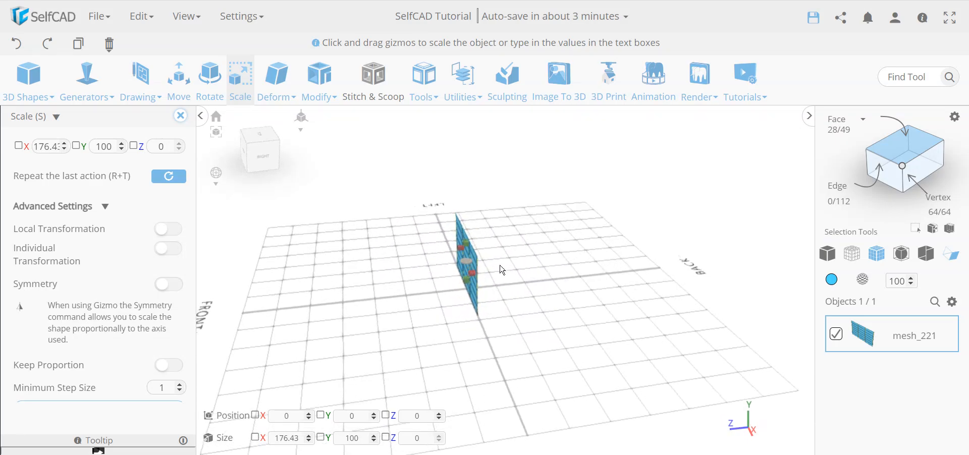
- Inspect the plane's front and back sides with back face coloring toggled off and on, and leave the Scale tool
drag(509, 309, 335, 338)
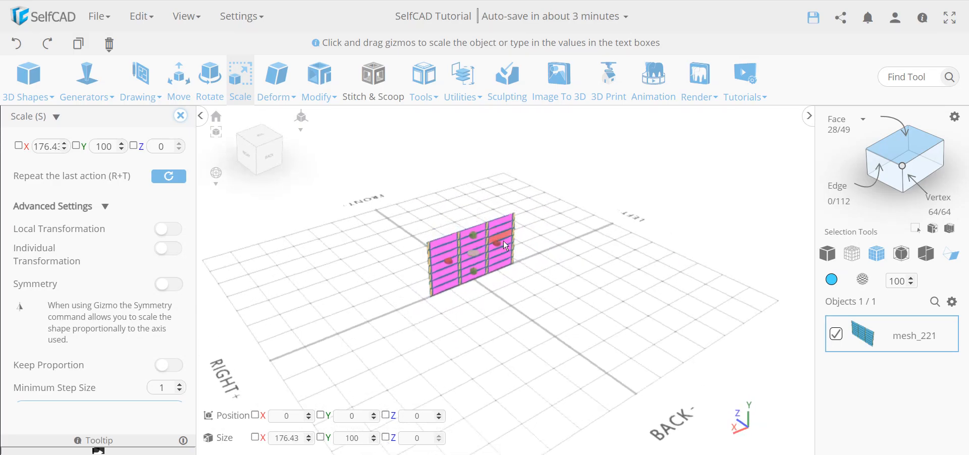
click(950, 257)
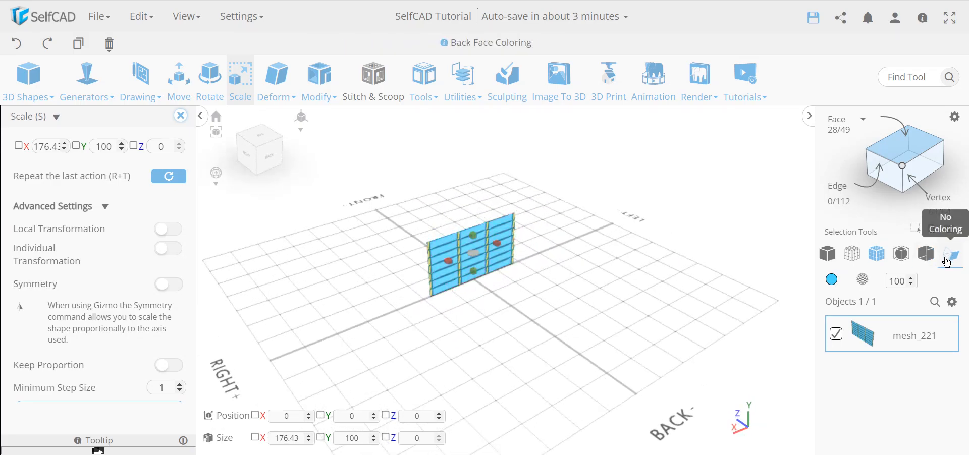
click(949, 257)
drag(513, 366, 648, 326)
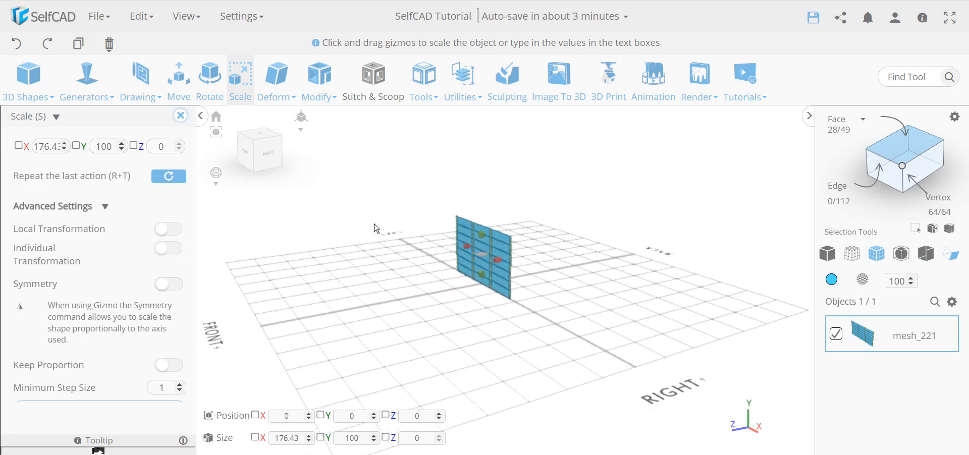
click(321, 90)
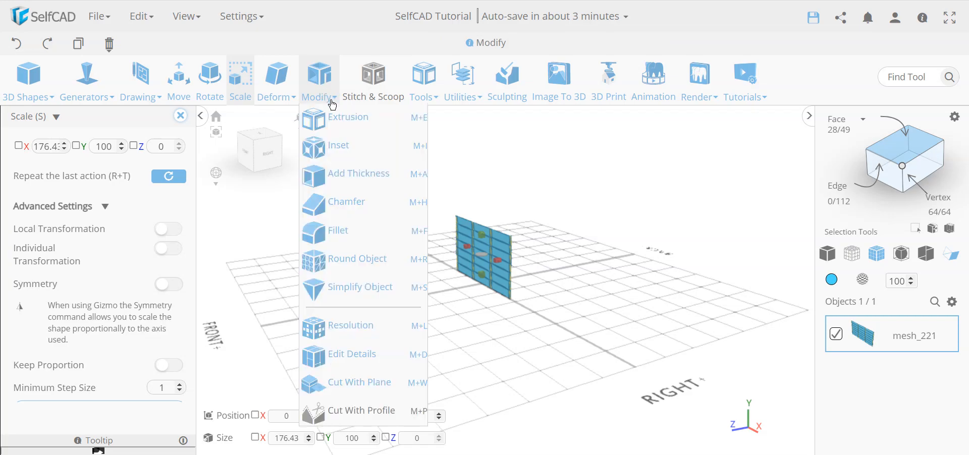
drag(640, 322, 700, 333)
drag(534, 346, 533, 356)
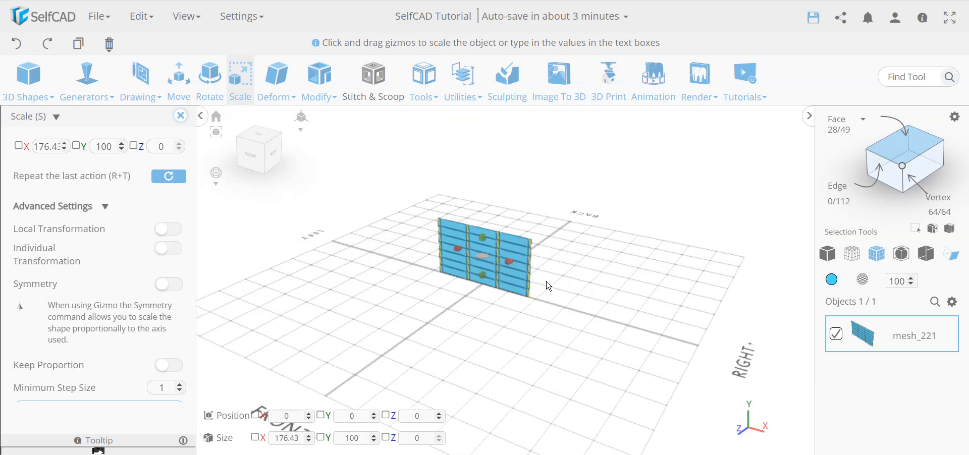
drag(445, 294, 535, 298)
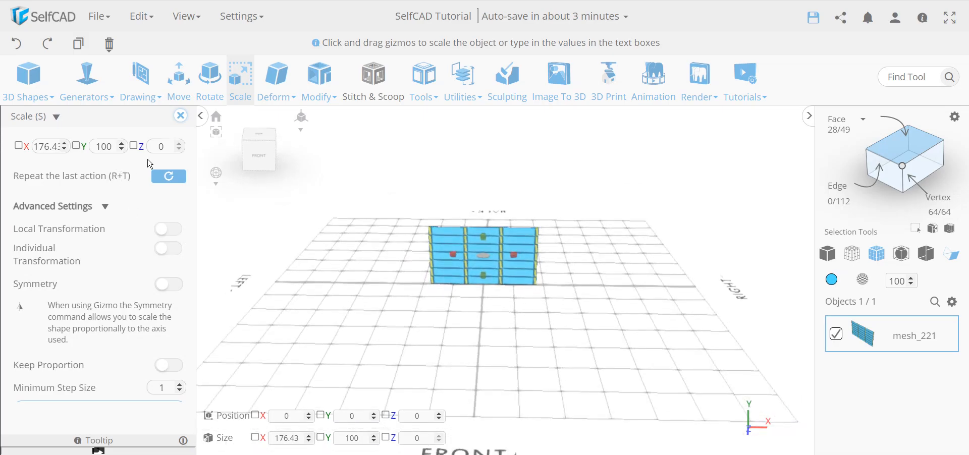
click(180, 116)
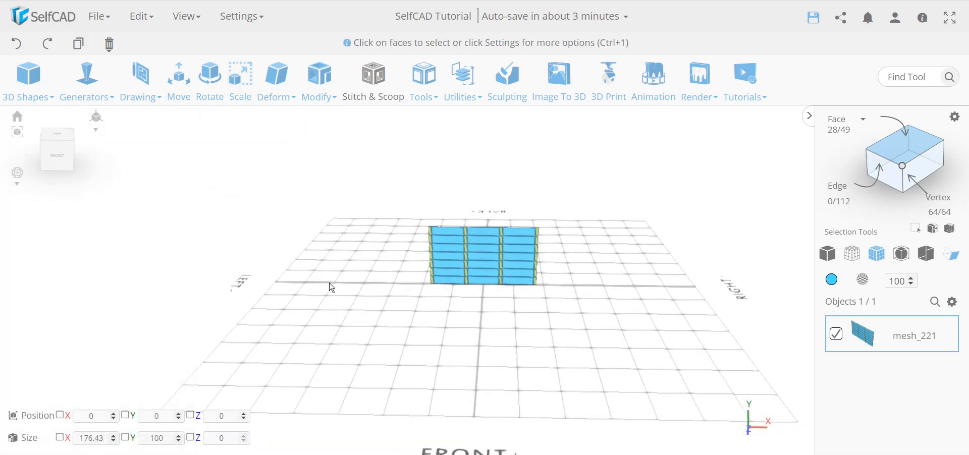
- Turn on Marquee Selection, try it on the top row of faces from the front view, and clear the selection
drag(329, 284, 551, 234)
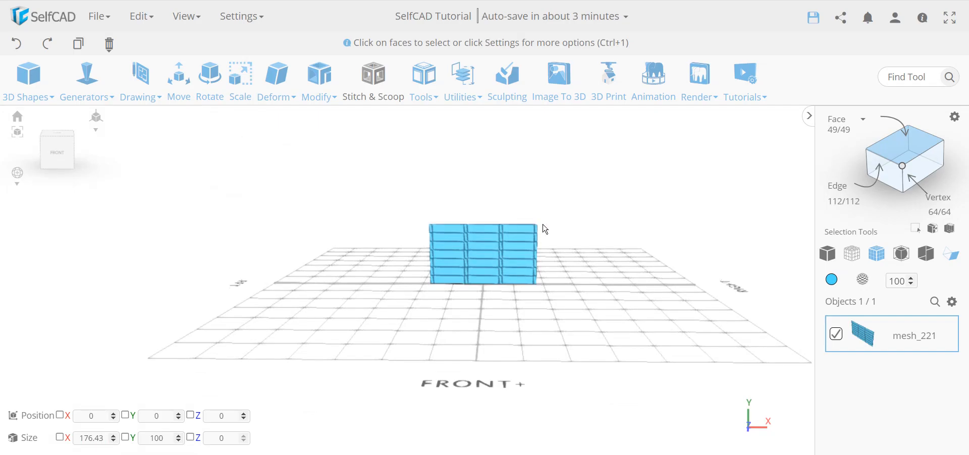
drag(408, 203, 554, 228)
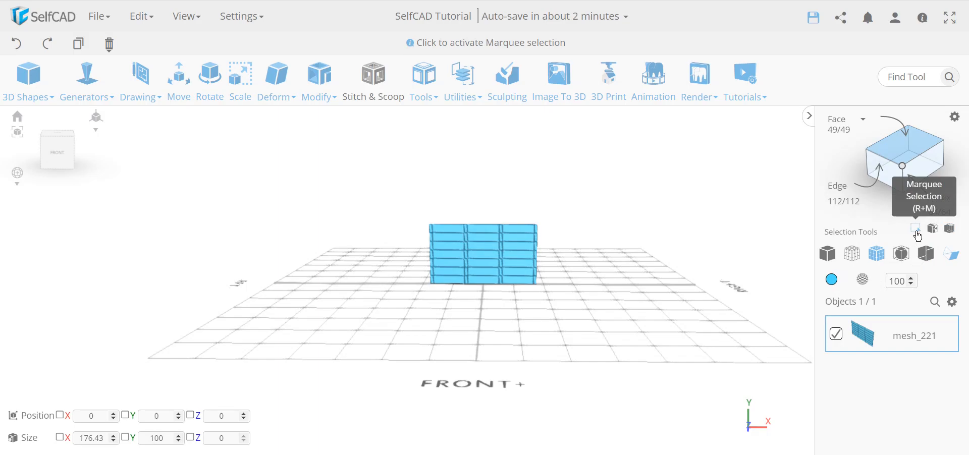
click(917, 230)
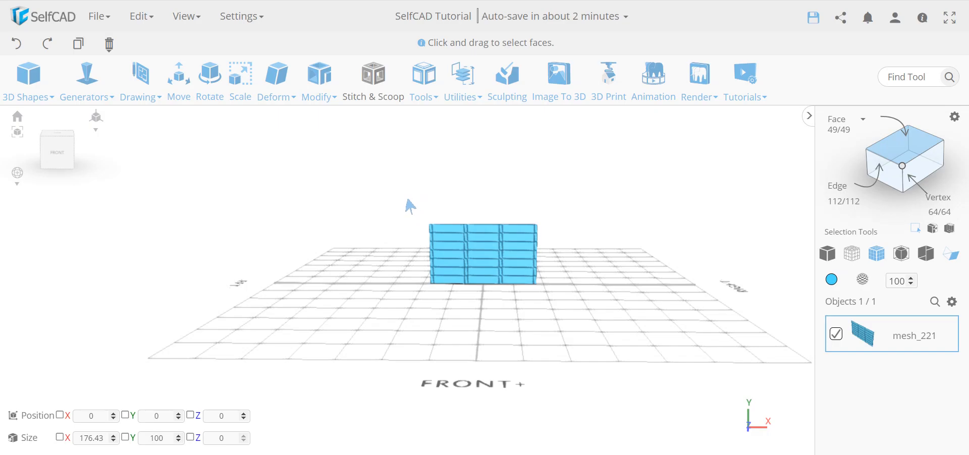
click(919, 231)
drag(419, 200, 512, 226)
click(919, 230)
drag(417, 212, 546, 227)
drag(398, 200, 420, 195)
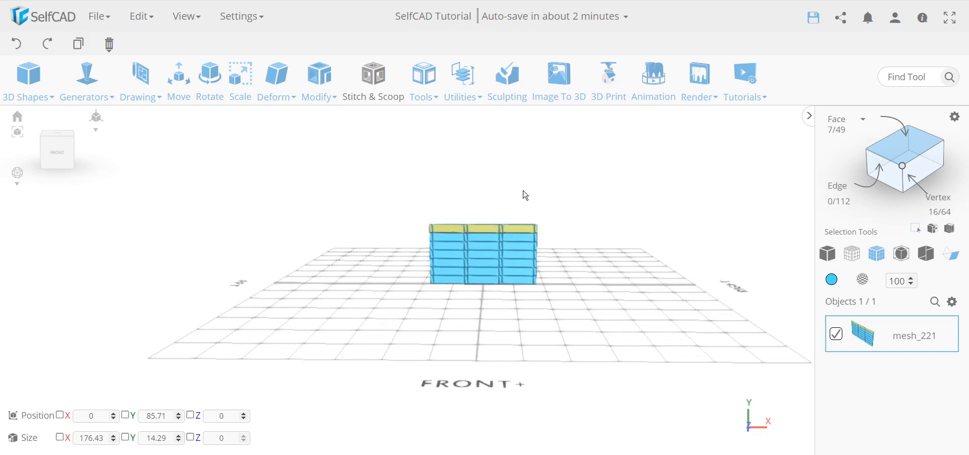
key(ctrl+a)
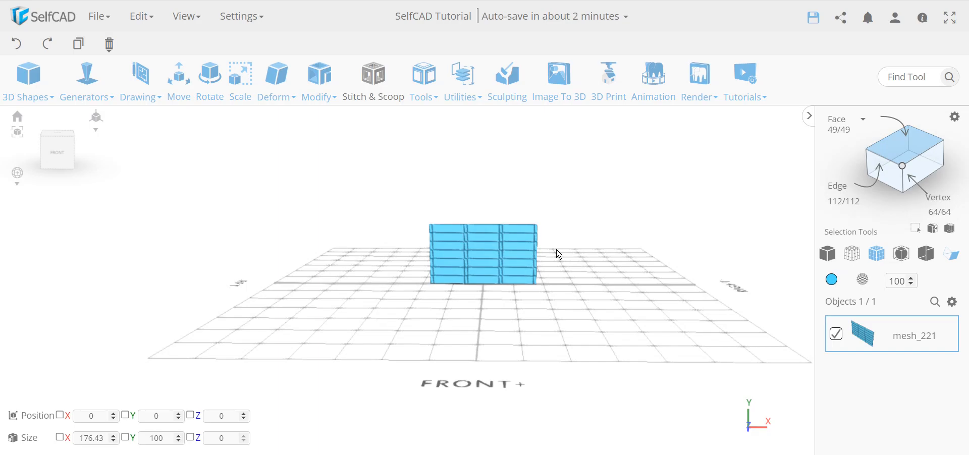
drag(422, 208, 554, 231)
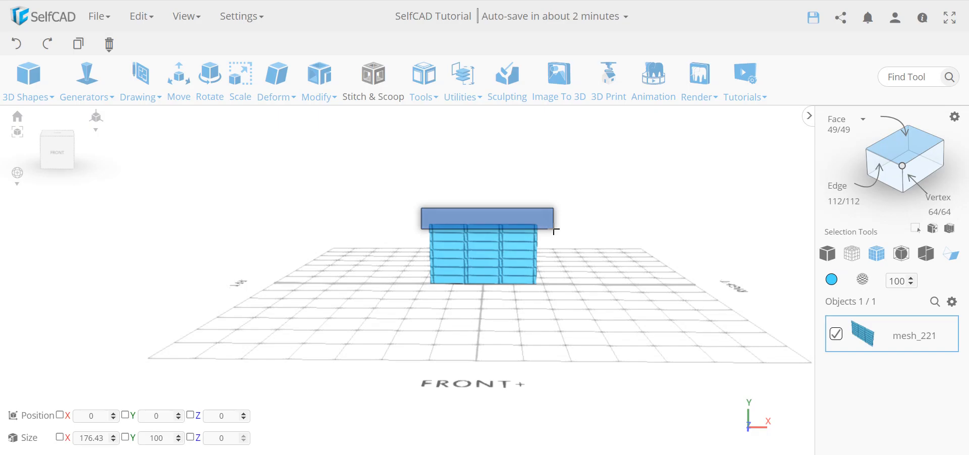
drag(554, 230, 554, 231)
scroll(554, 230, up, 1)
drag(391, 218, 551, 231)
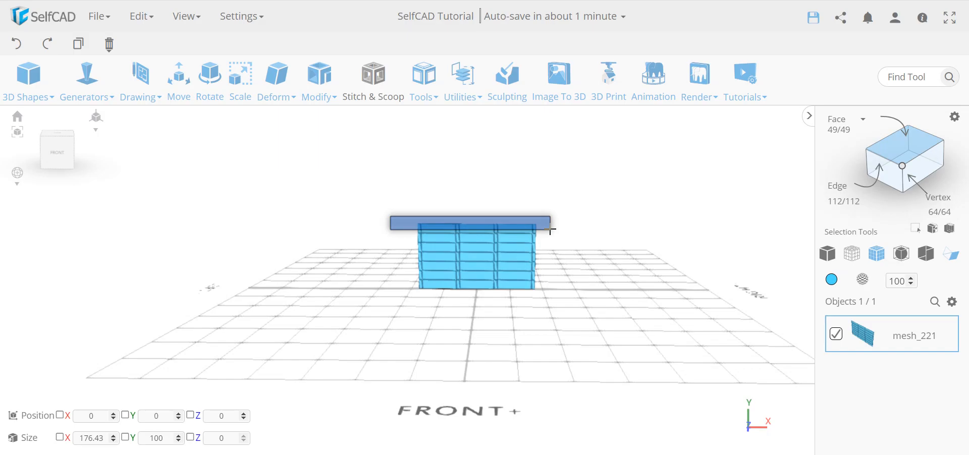
drag(550, 231, 551, 239)
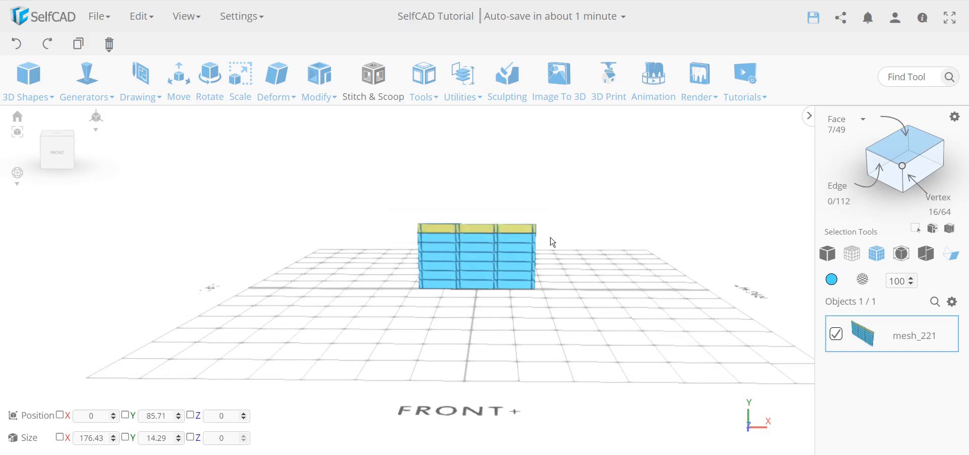
click(598, 239)
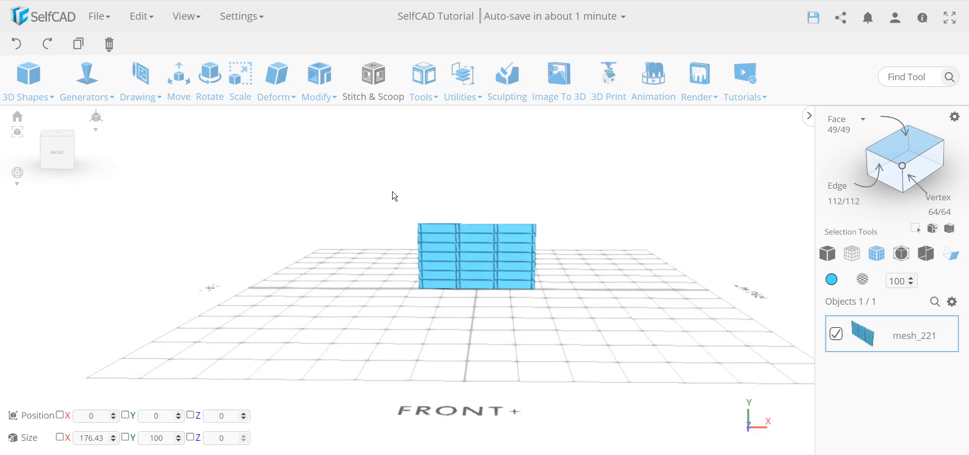
- Marquee-select the top row of faces, try adding rows below it, and undo back to the top row alone
mouse_move(392, 192)
mouse_down()
mouse_move(562, 227)
mouse_move(572, 252)
mouse_move(567, 226)
mouse_move(404, 181)
mouse_up()
click(568, 232)
shift+drag(560, 259, 412, 248)
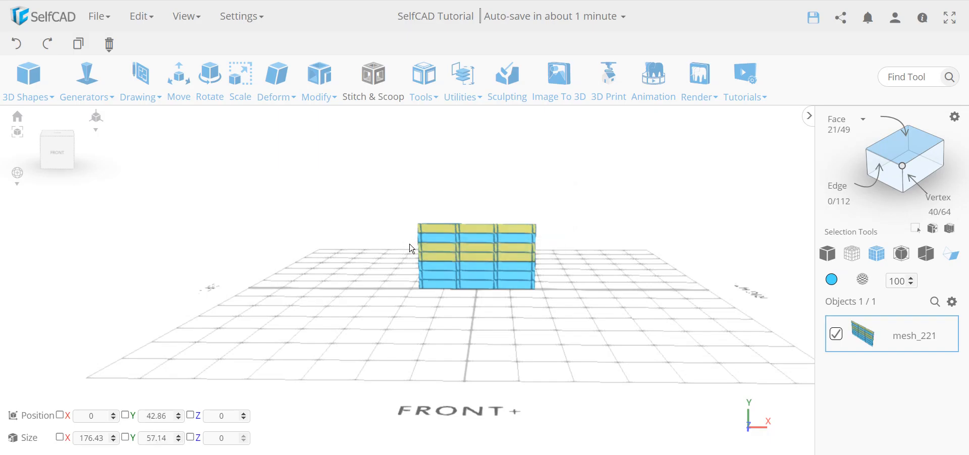
click(576, 257)
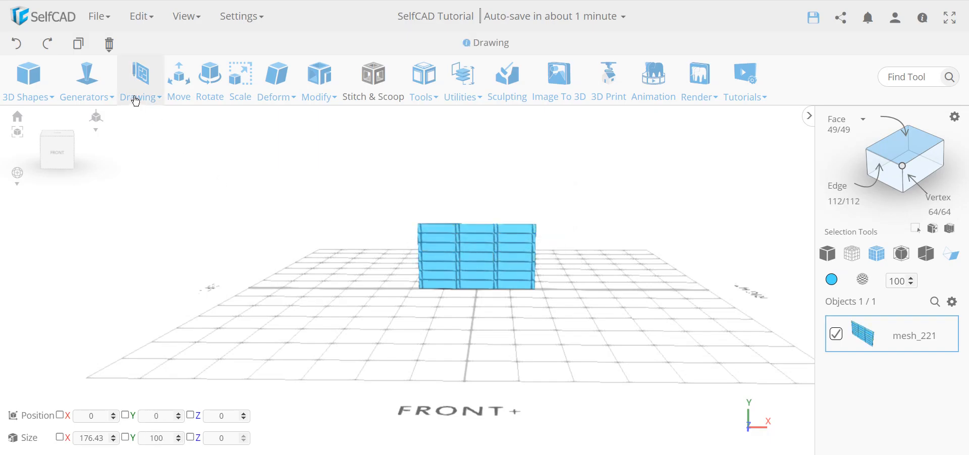
click(17, 45)
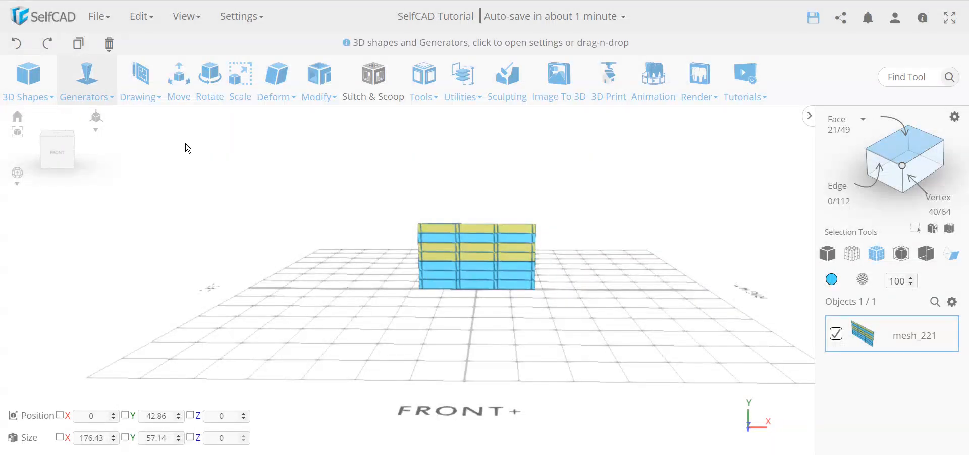
click(17, 44)
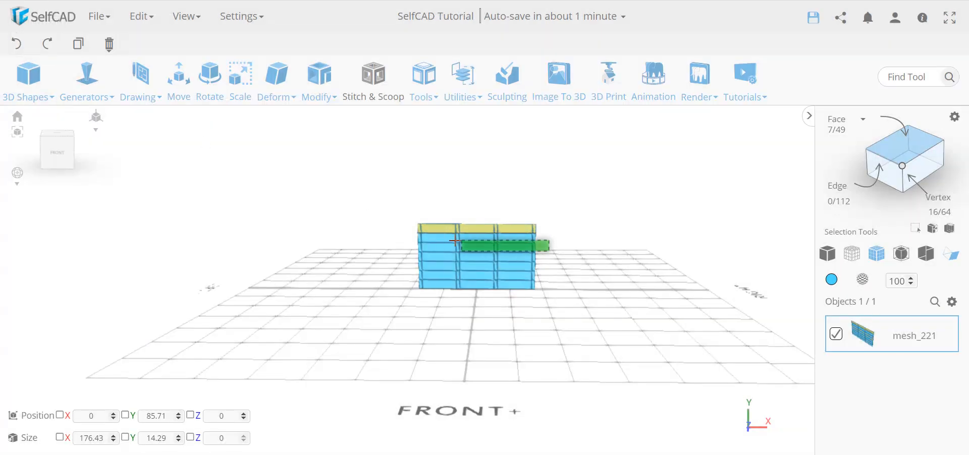
- Add the third, fifth and bottom rows of faces to the selected top row
click(412, 246)
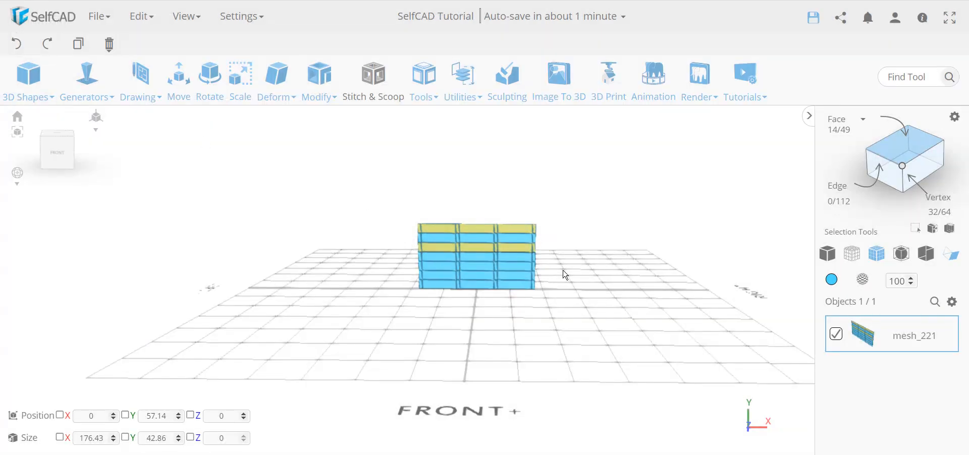
click(407, 262)
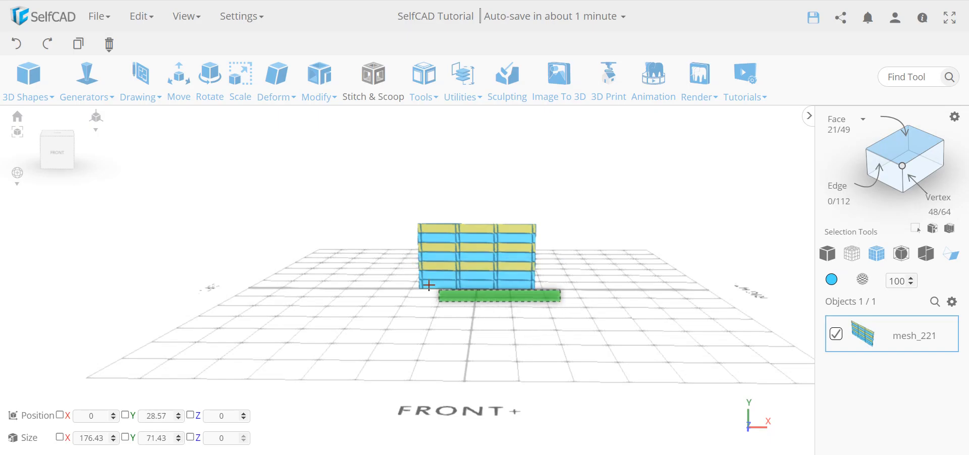
click(404, 284)
right_drag(383, 300, 381, 289)
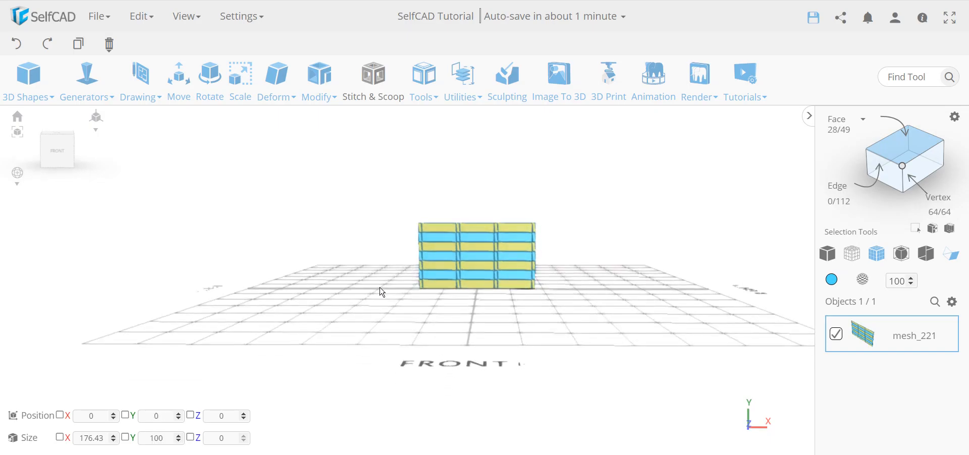
- Scale the selected face rows to 5 along Y with Individual Transformation turned on, and close the Scale tool
click(234, 109)
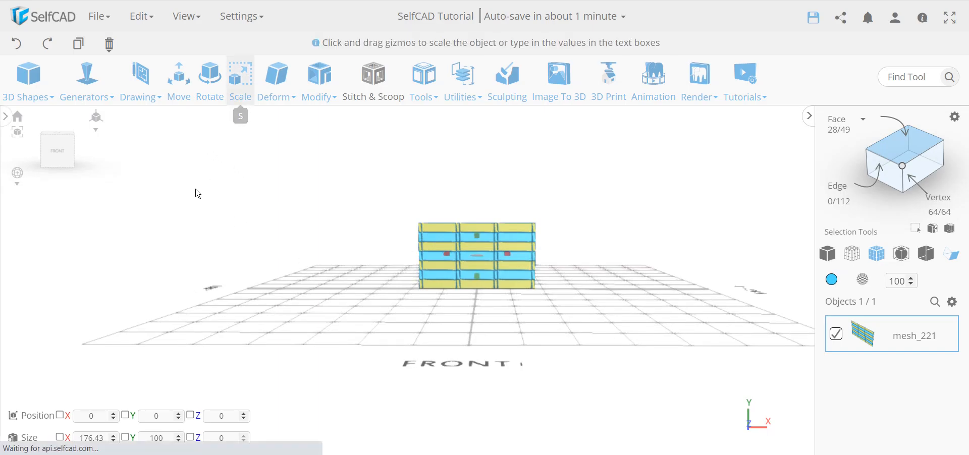
click(107, 206)
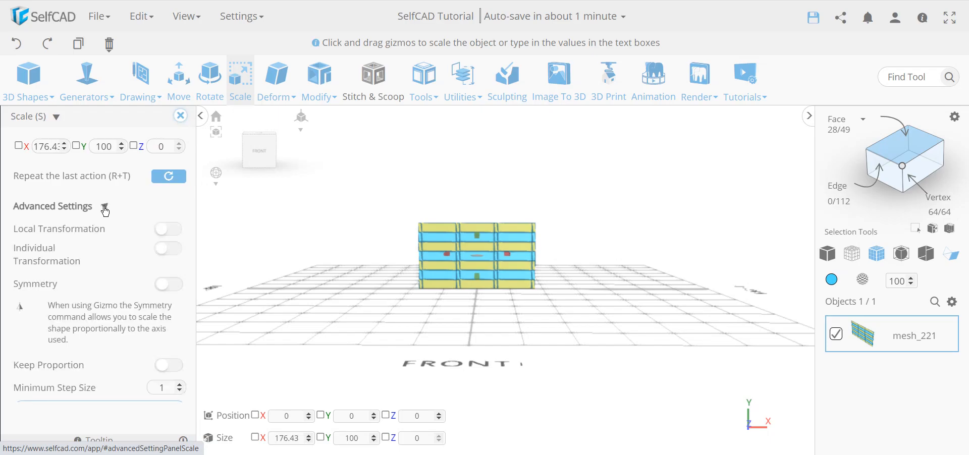
click(172, 250)
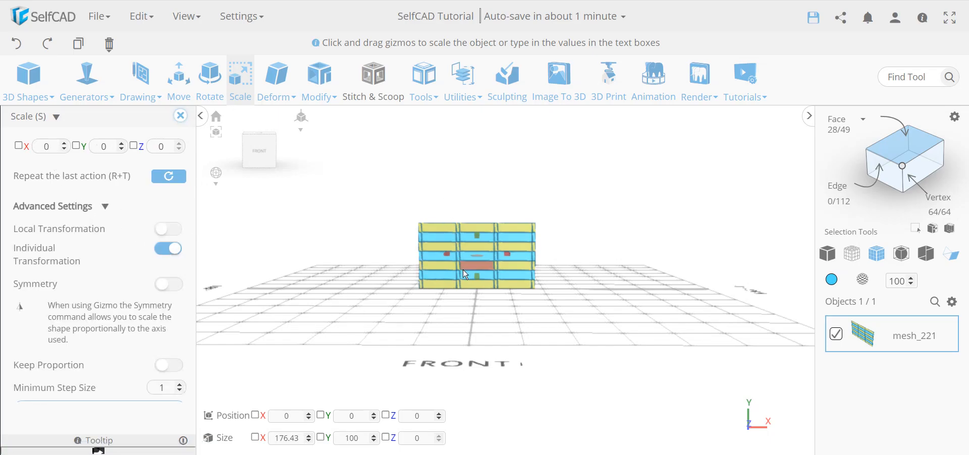
double_click(109, 151)
text(5)
key(Return)
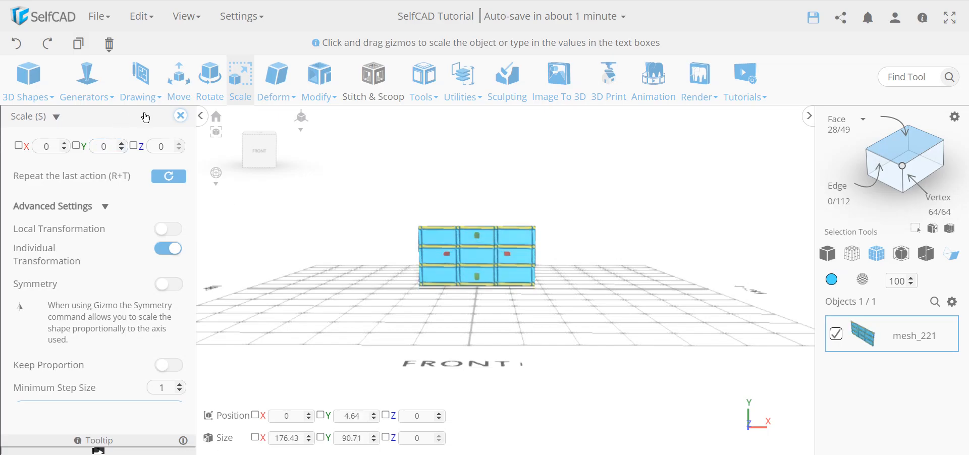
click(180, 116)
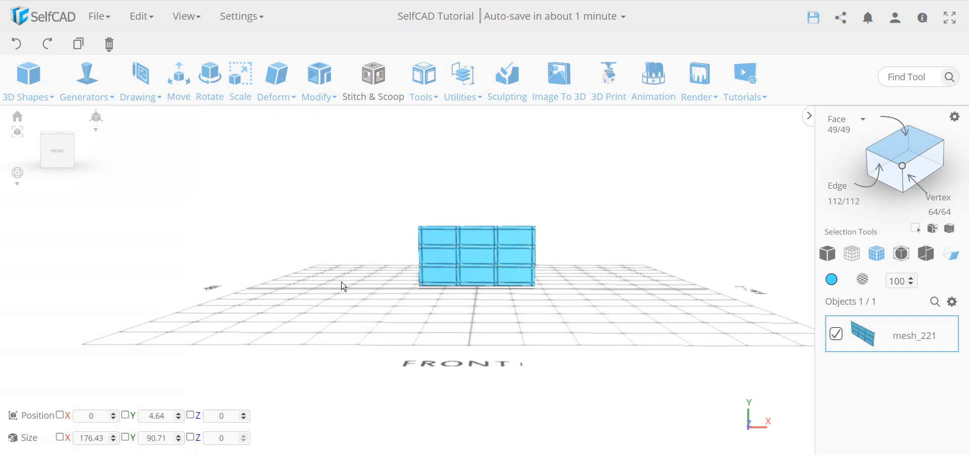
- Select and delete the lower four faces of the plane's wide middle column to cut a doorway-shaped opening
drag(474, 303, 467, 255)
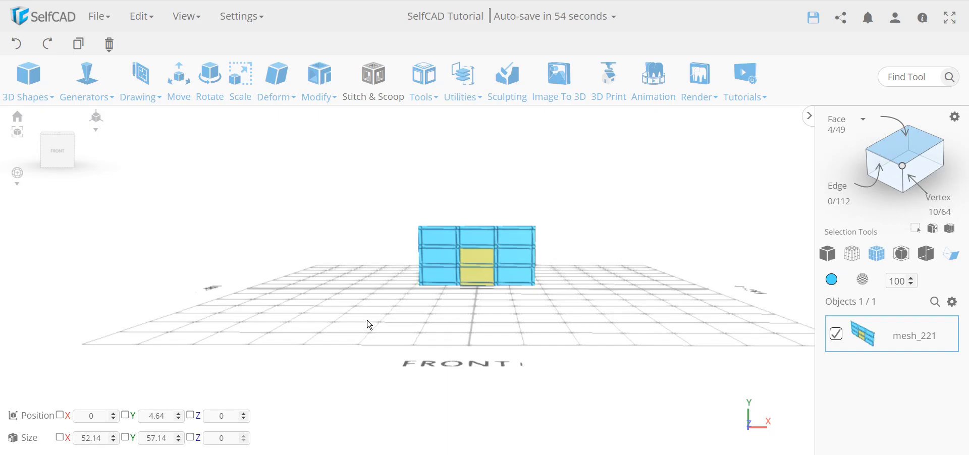
key(Delete)
key(Return)
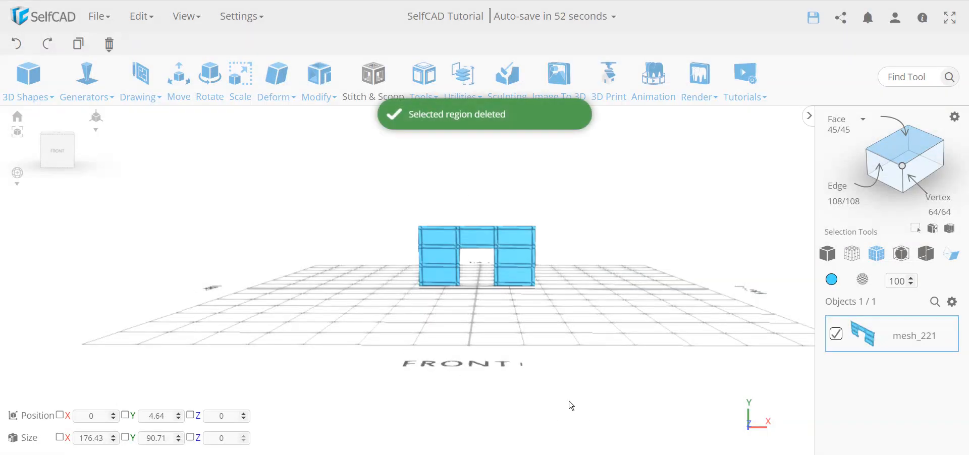
- Thicken the whole plane with Add Thickness at -100, keeping Add Connections on and Mirrored Thickness off
drag(565, 322, 212, 335)
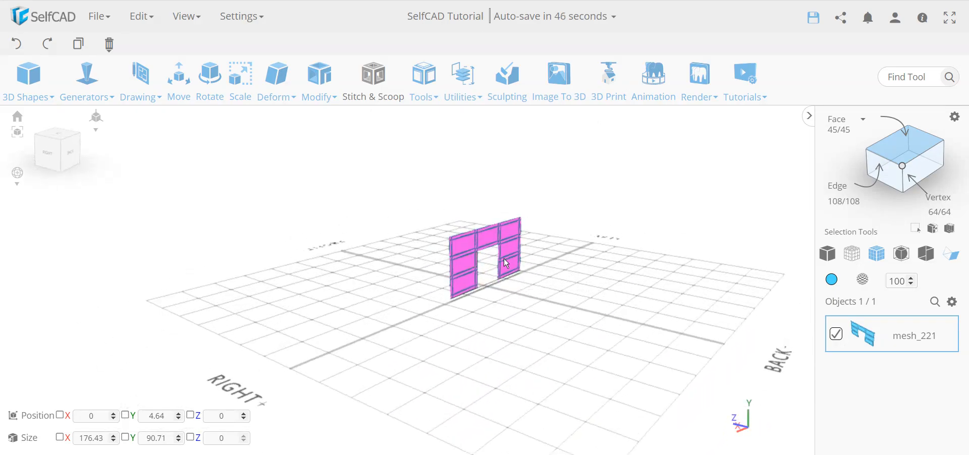
drag(390, 336, 649, 335)
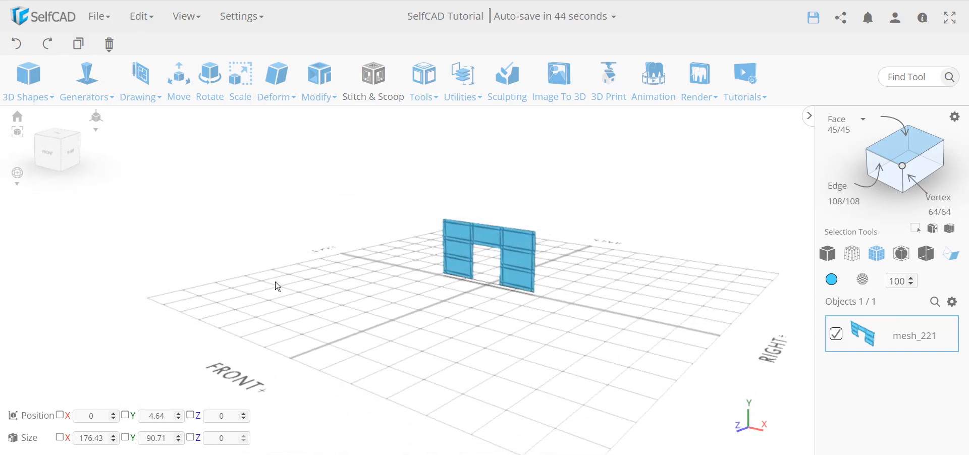
click(315, 95)
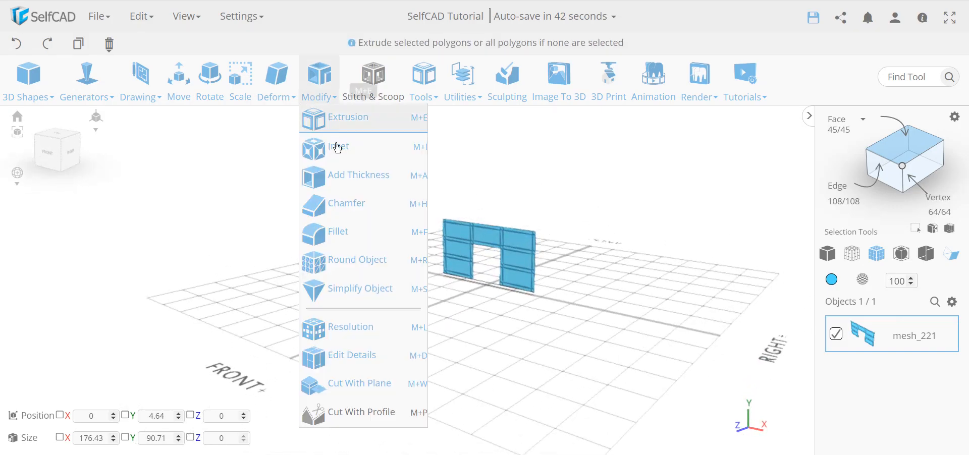
click(352, 175)
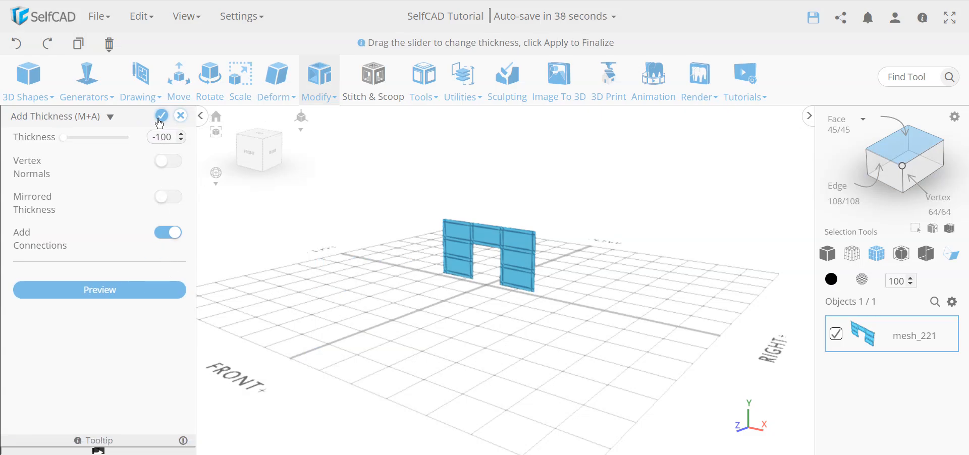
click(159, 122)
drag(459, 402, 489, 365)
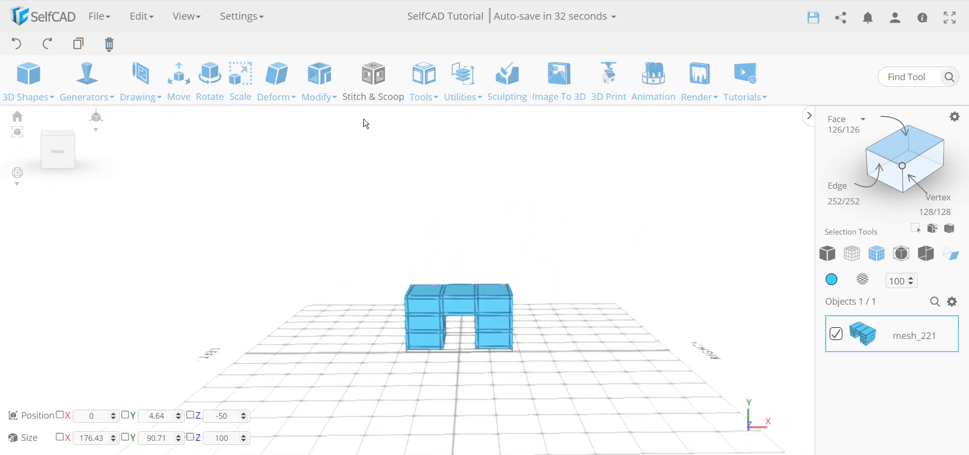
click(318, 76)
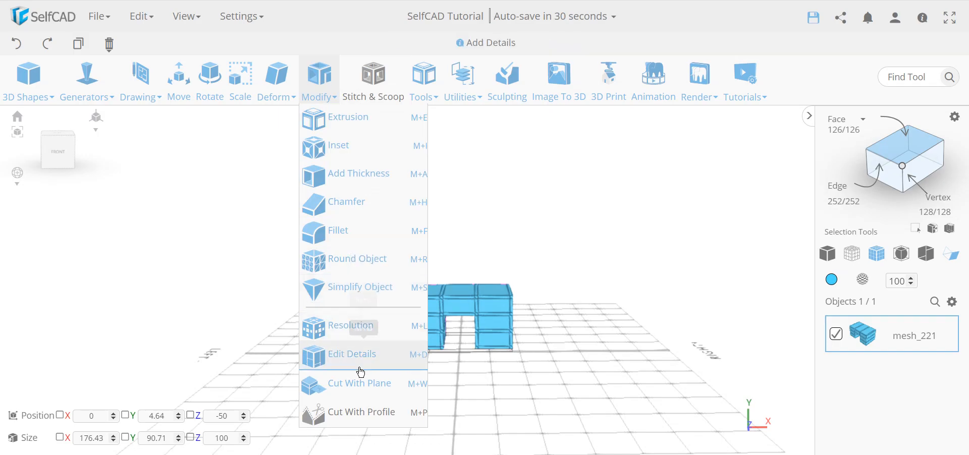
drag(529, 377, 572, 383)
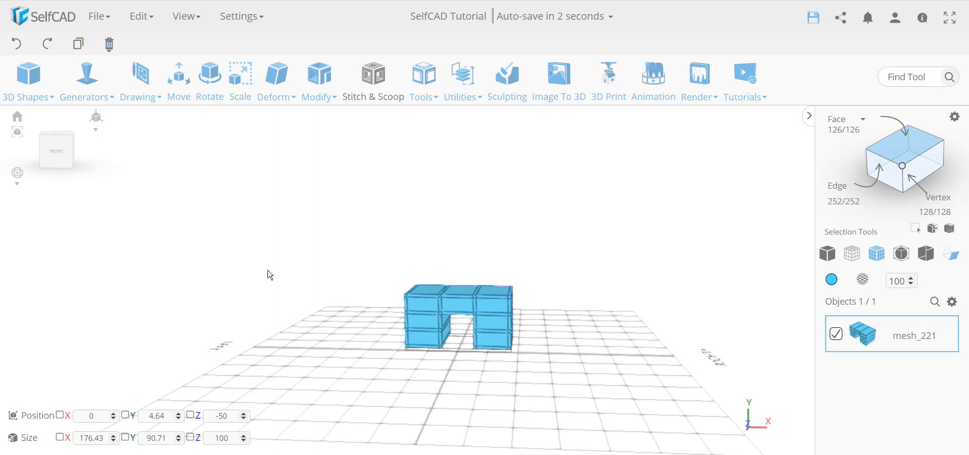
- Move the whole building shape freely across the floor toward the grid's front right corner
click(178, 75)
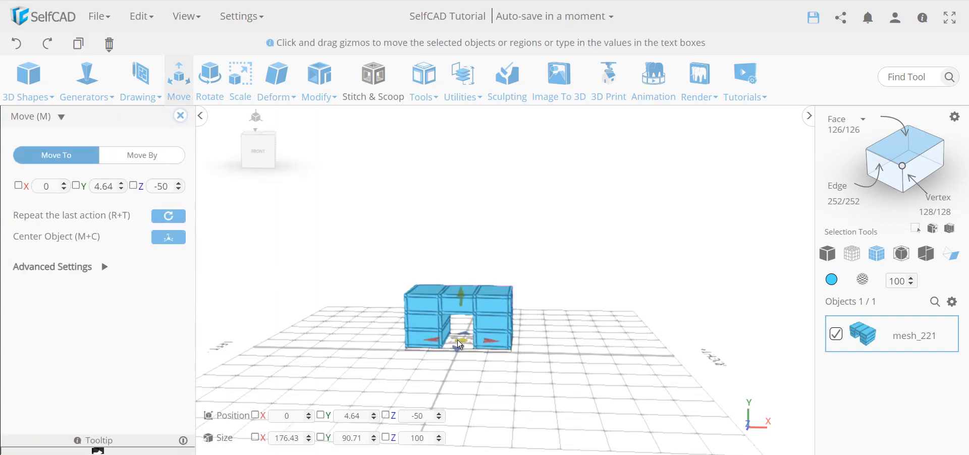
drag(461, 342, 507, 368)
right_drag(592, 357, 549, 284)
- Select the top face of the building's right column and raise it to about Y 138
click(518, 302)
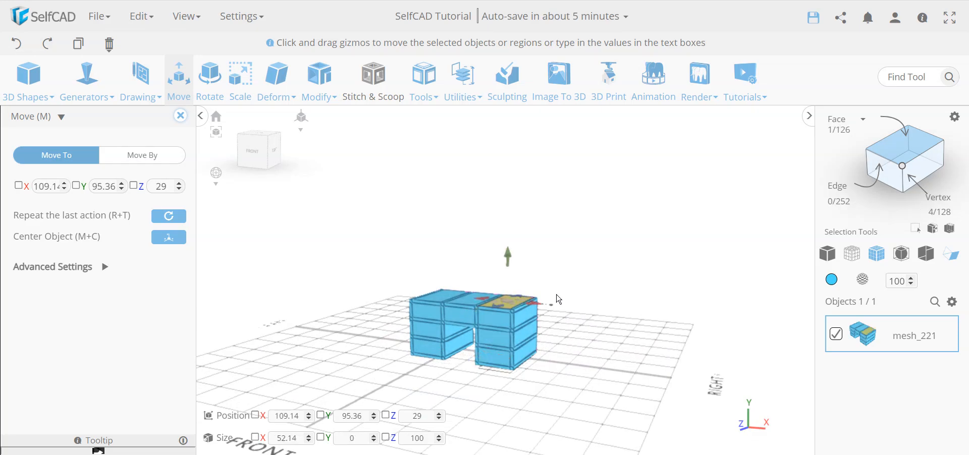
mouse_move(540, 308)
mouse_down()
mouse_move(573, 309)
mouse_move(542, 305)
mouse_up()
drag(510, 258, 507, 231)
right_drag(581, 328, 695, 359)
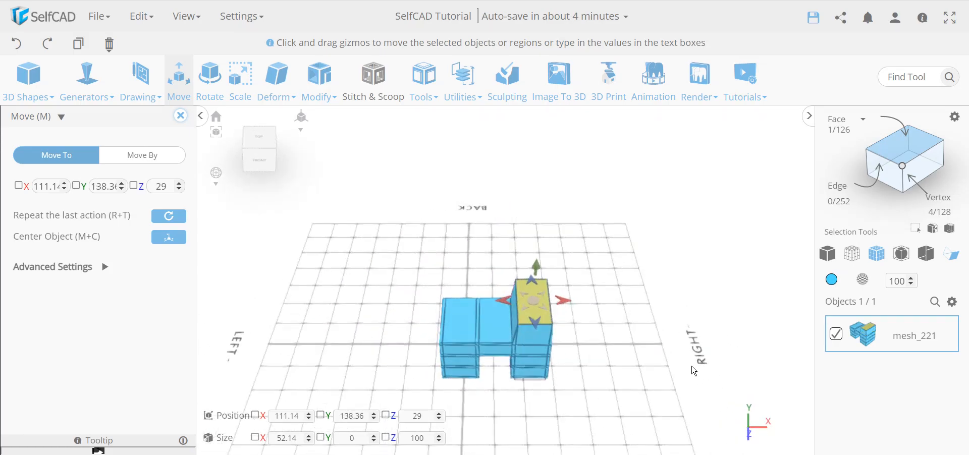
- Scale the raised top face down evenly to about 19 by 37 to form a tapered roof, and close Scale
click(240, 81)
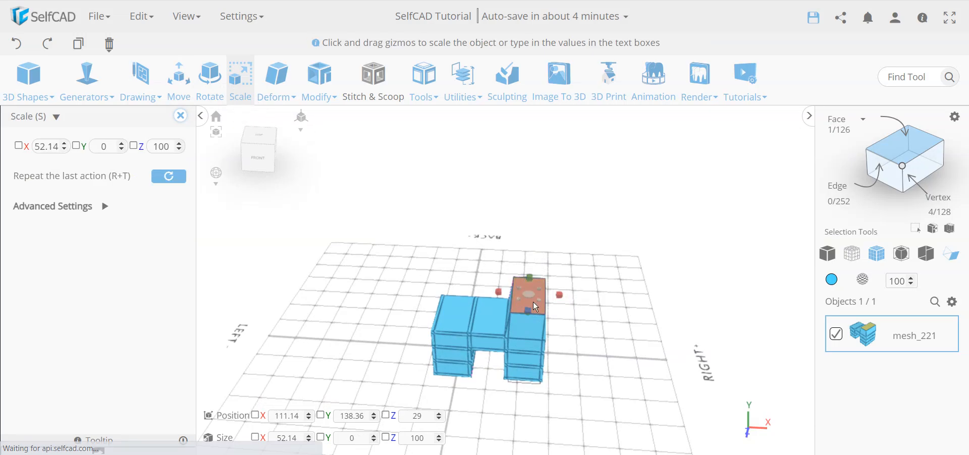
drag(528, 293, 524, 279)
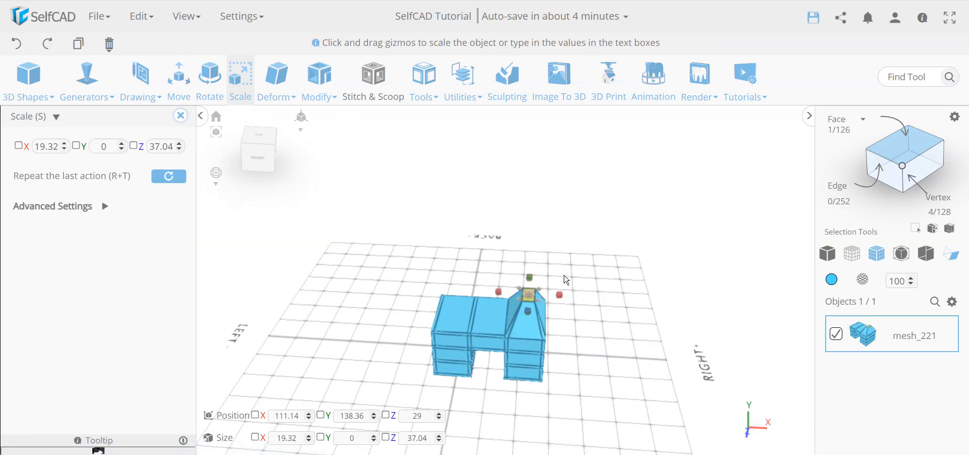
right_drag(650, 259, 649, 277)
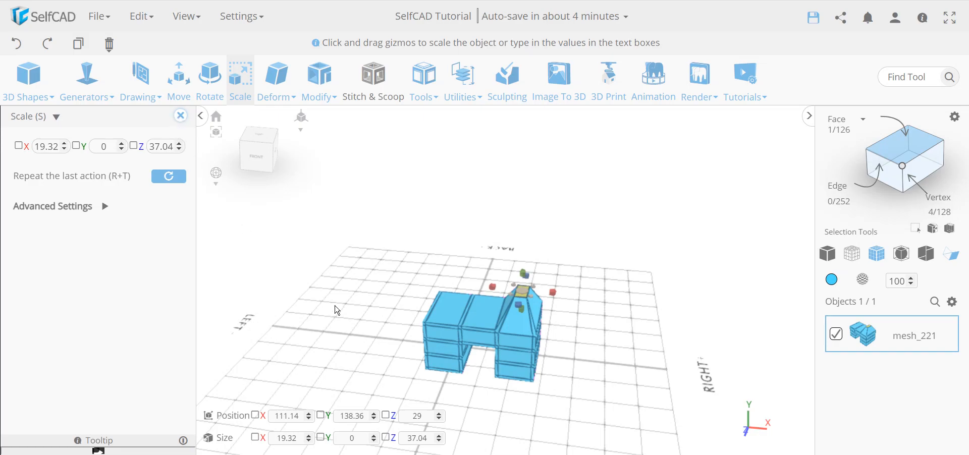
click(180, 115)
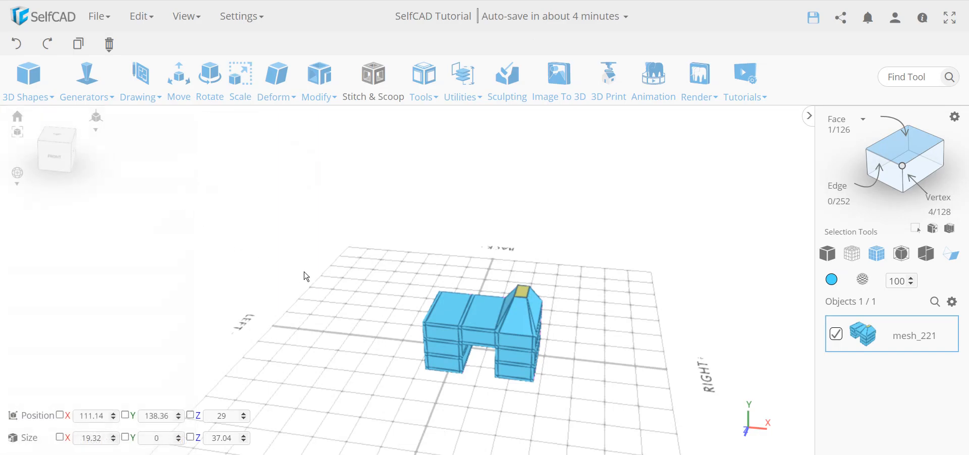
- Delete the whole building and create a new 200 by 100 plane with 1 width segment and 10 height segments
click(617, 381)
key(Delete)
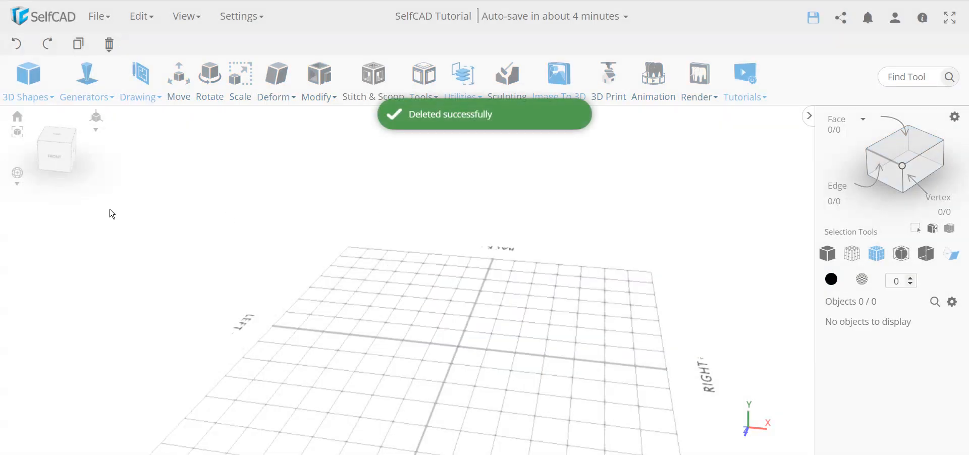
click(30, 80)
click(53, 251)
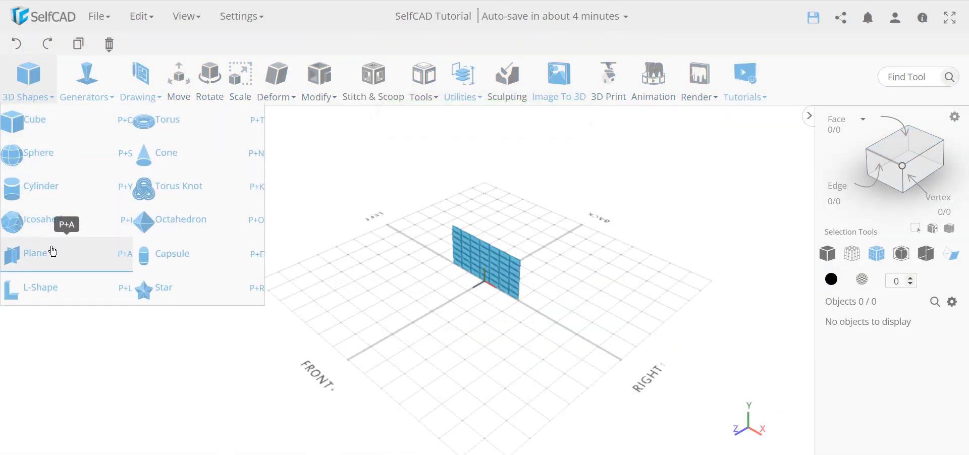
drag(461, 353, 606, 329)
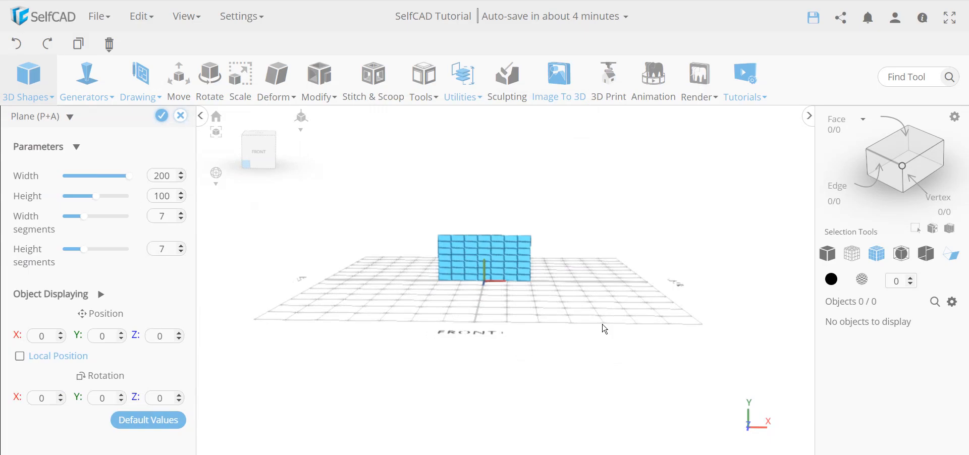
drag(84, 217, 59, 225)
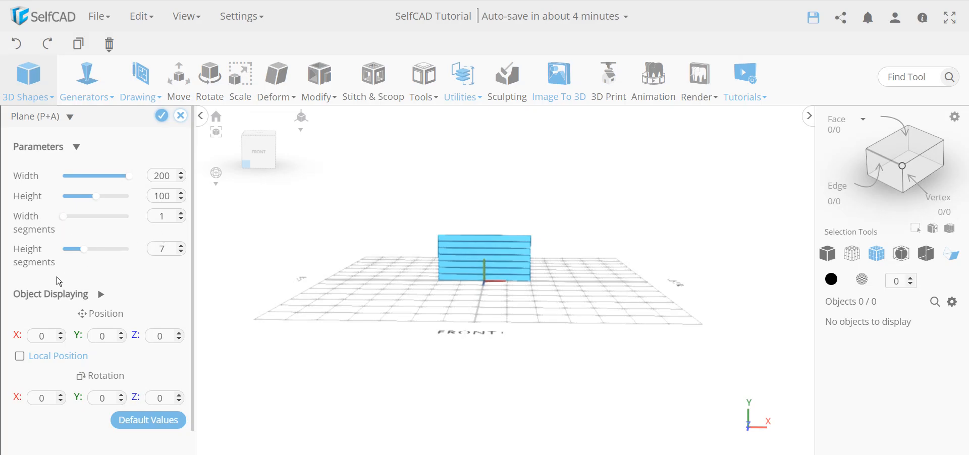
double_click(162, 249)
text(10)
key(Return)
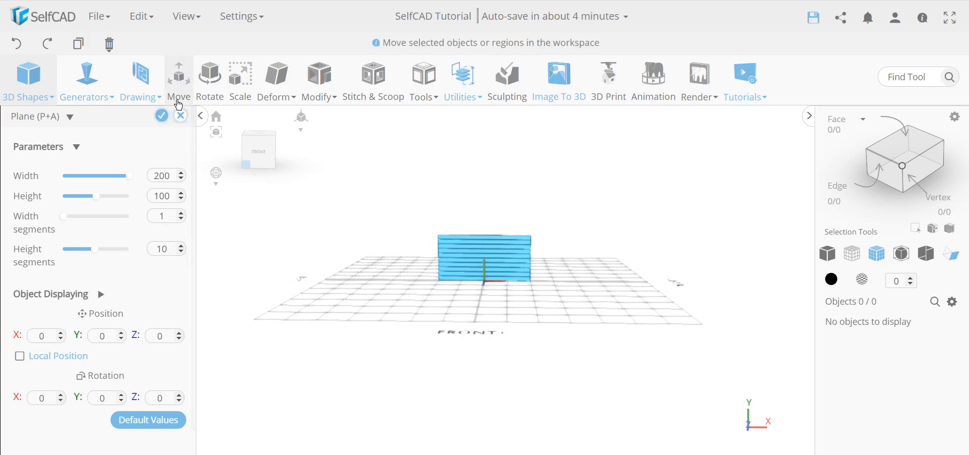
click(160, 116)
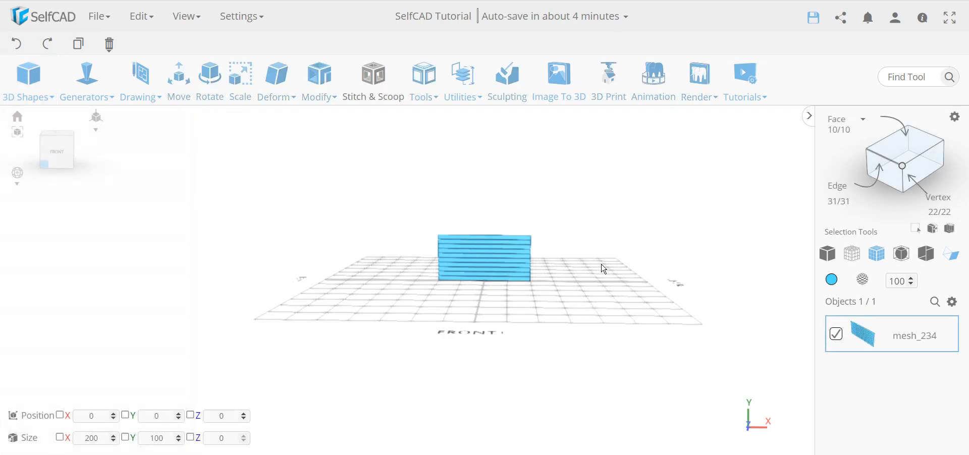
- Select the plane's eleven horizontal edges together with all the edges along its left side
click(887, 163)
drag(482, 321, 437, 221)
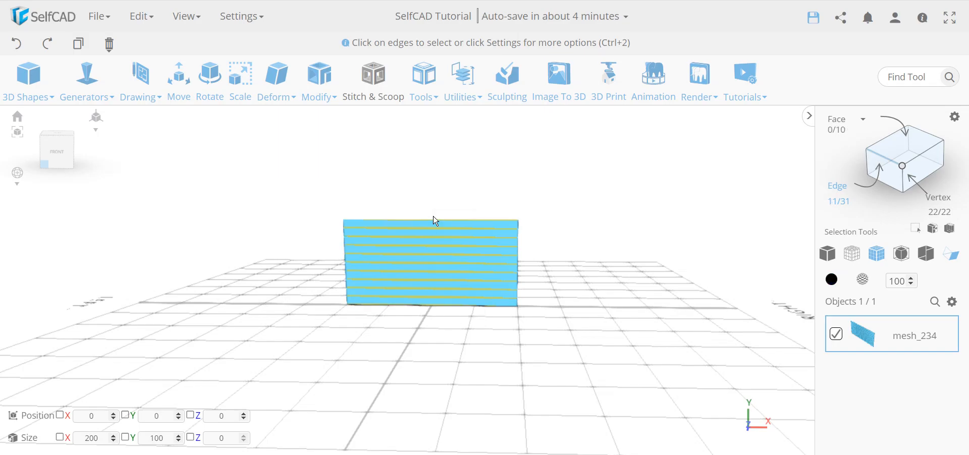
drag(352, 337, 325, 211)
right_drag(579, 370, 565, 179)
right_drag(478, 396, 521, 390)
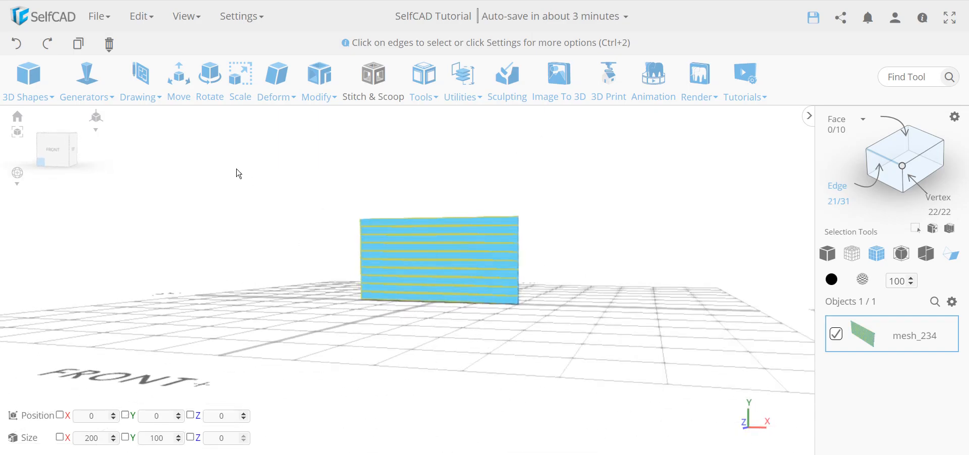
- Copy the selected edges into a separate profile and isolate it from the plane
click(77, 44)
click(953, 303)
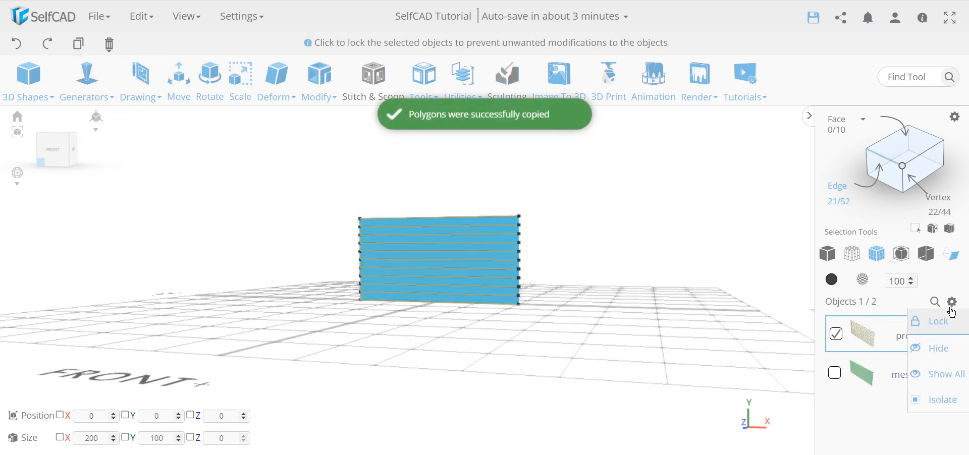
click(938, 400)
right_drag(629, 353, 658, 355)
right_drag(576, 312, 587, 283)
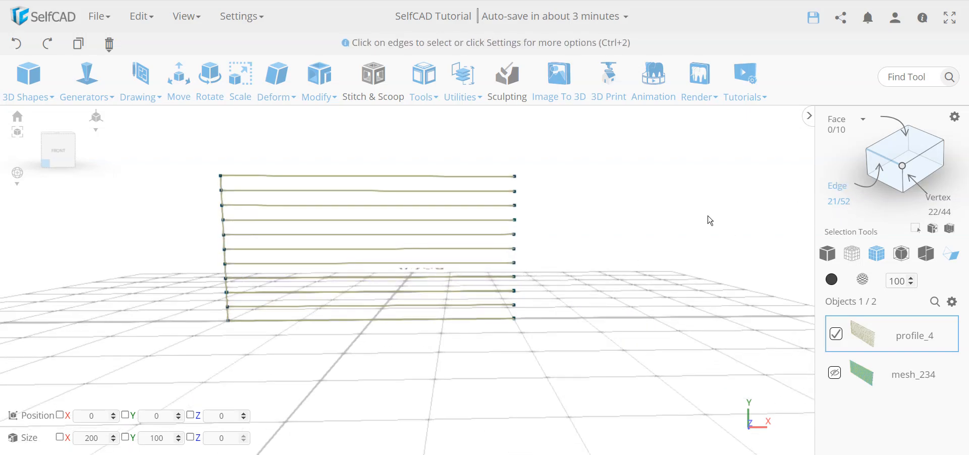
- Select the eleven vertices at the free right ends of the profile's horizontal lines
click(906, 168)
drag(528, 331, 493, 148)
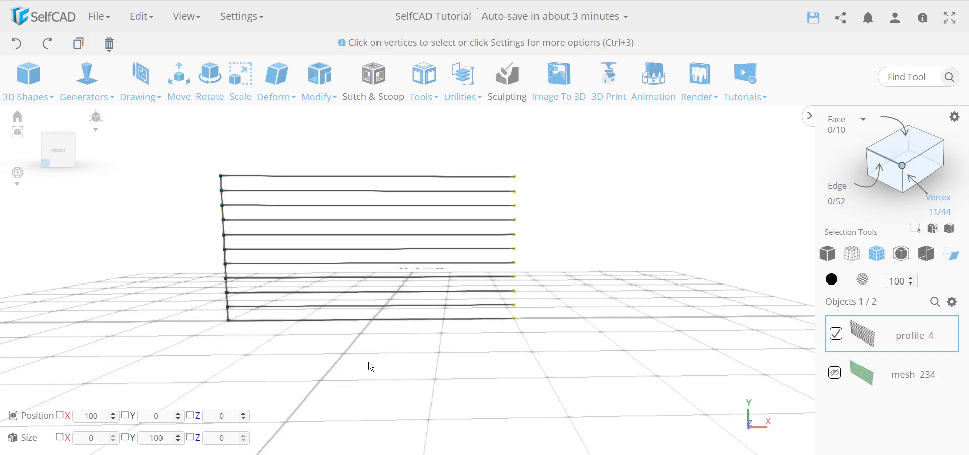
right_drag(516, 393, 373, 399)
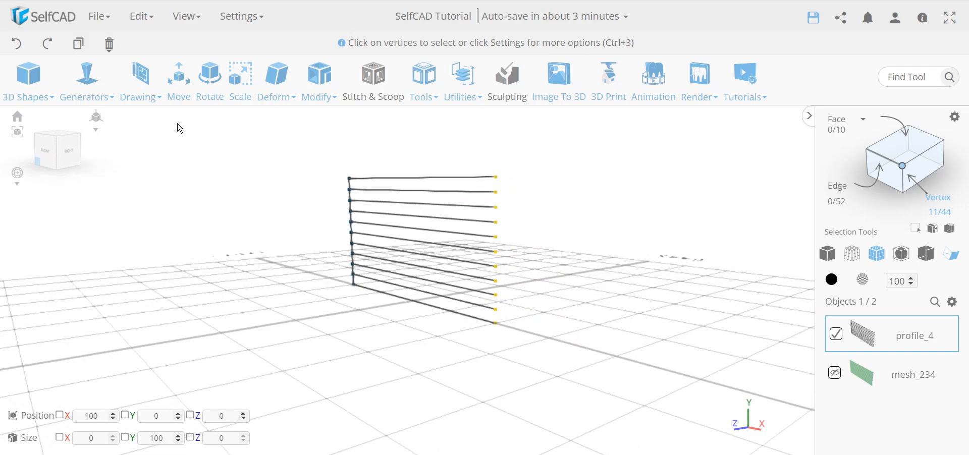
click(177, 95)
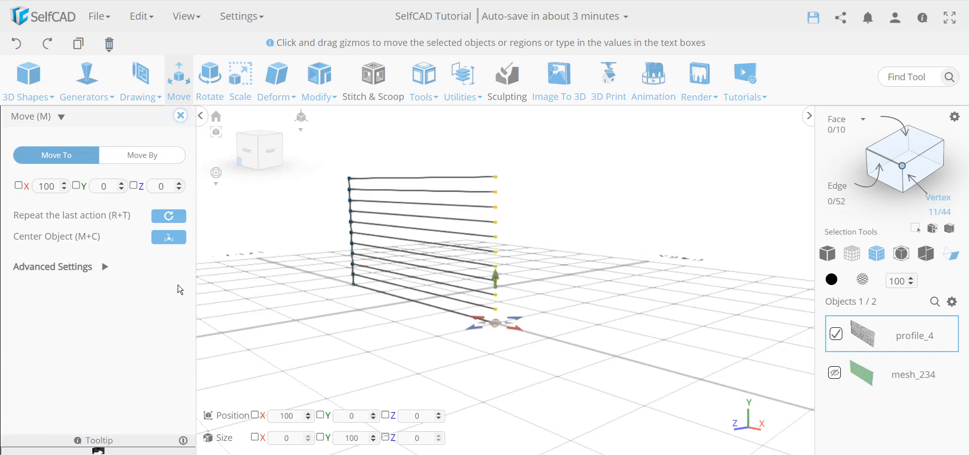
click(180, 116)
- Try to rotate the end vertices by 5 around Y, and select the profile's eleven horizontal edges instead
click(210, 83)
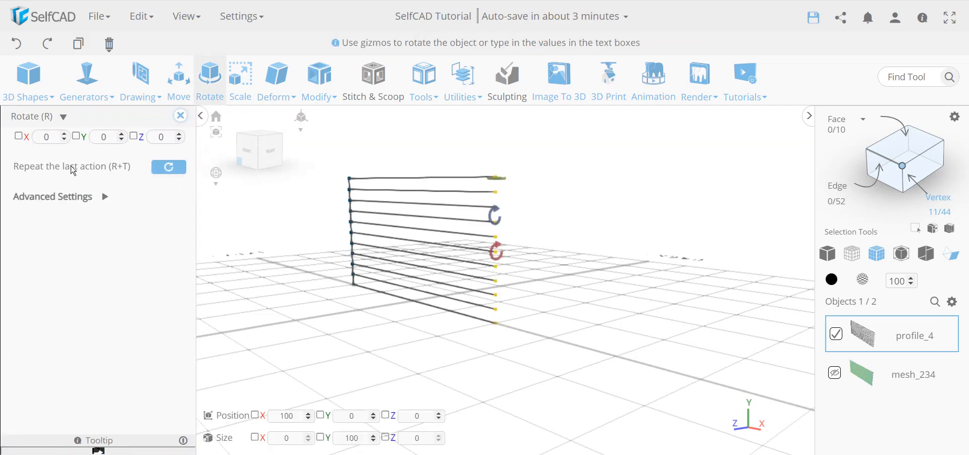
drag(614, 286, 547, 247)
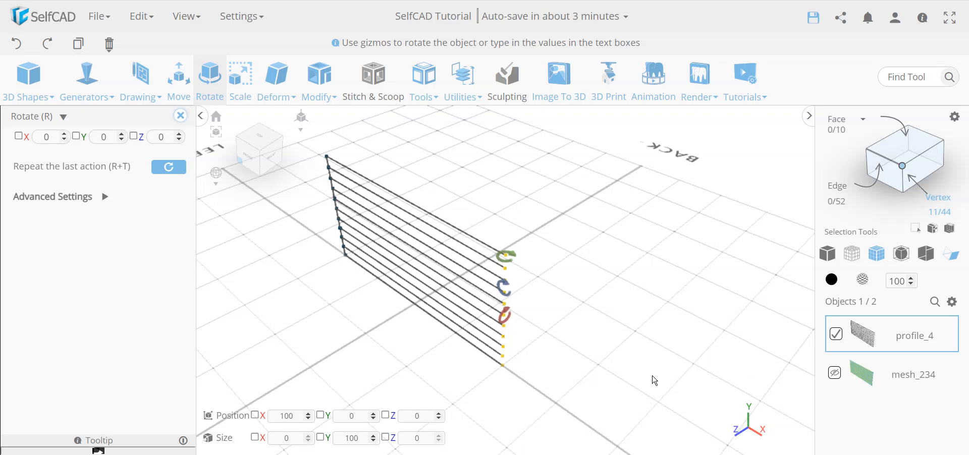
double_click(104, 137)
text(5)
drag(376, 330, 472, 316)
drag(551, 205, 566, 271)
drag(589, 357, 498, 340)
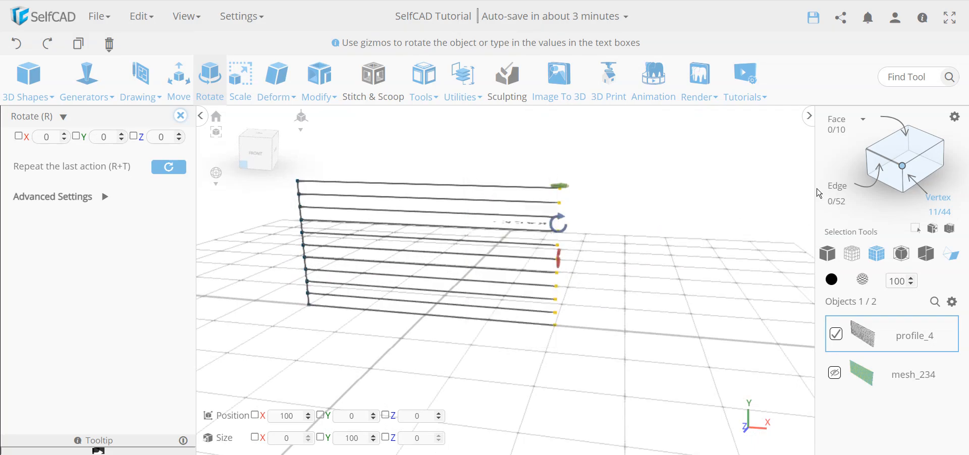
click(886, 161)
drag(577, 349, 480, 173)
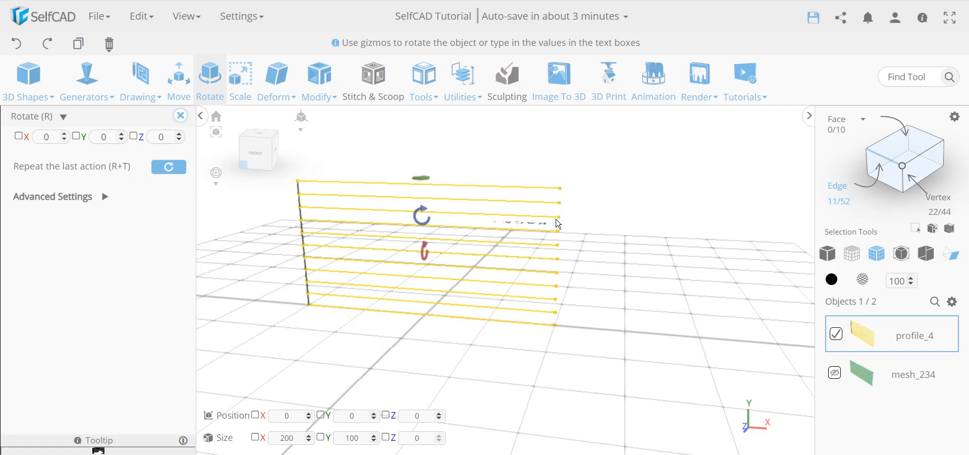
right_drag(635, 396, 589, 406)
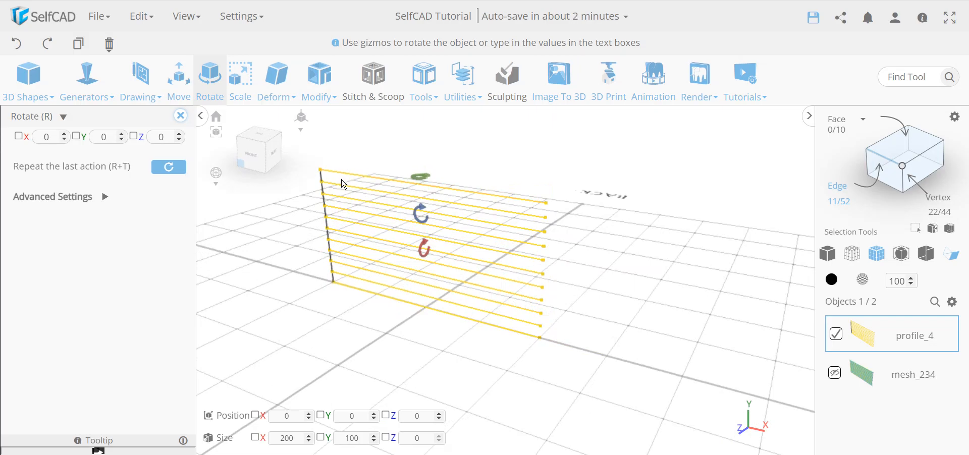
- Rotate the selected horizontal edges by 5 around Y as a trial and undo that rotation
double_click(111, 134)
text(5)
key(Return)
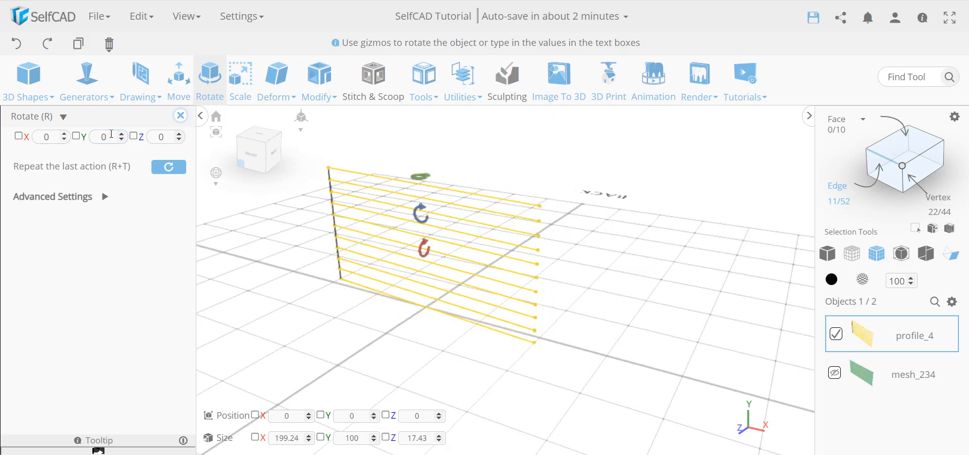
right_drag(513, 389, 453, 384)
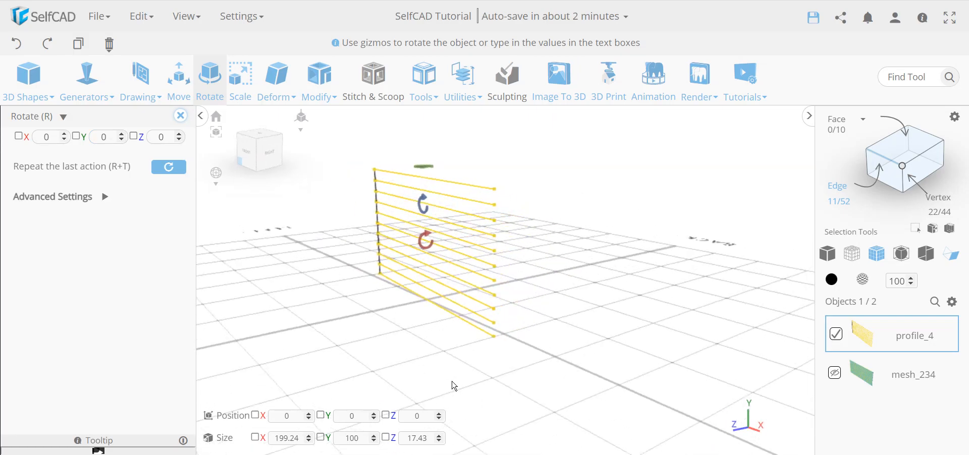
click(19, 44)
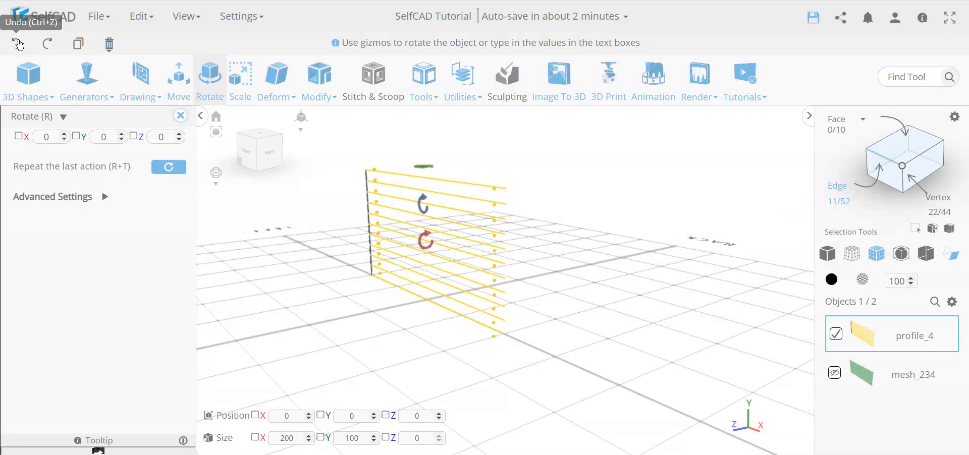
- Rotate all eleven selected horizontal edges by 5 around Y
double_click(107, 136)
text(5)
key(Return)
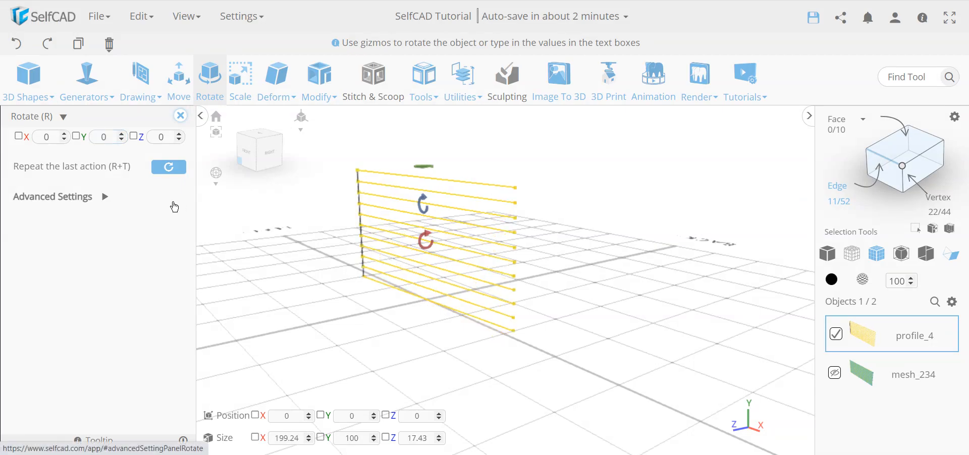
- Deselect the profile's four lowest horizontal edges one by one from the bottom, repeating the last Y rotation after each
click(489, 327)
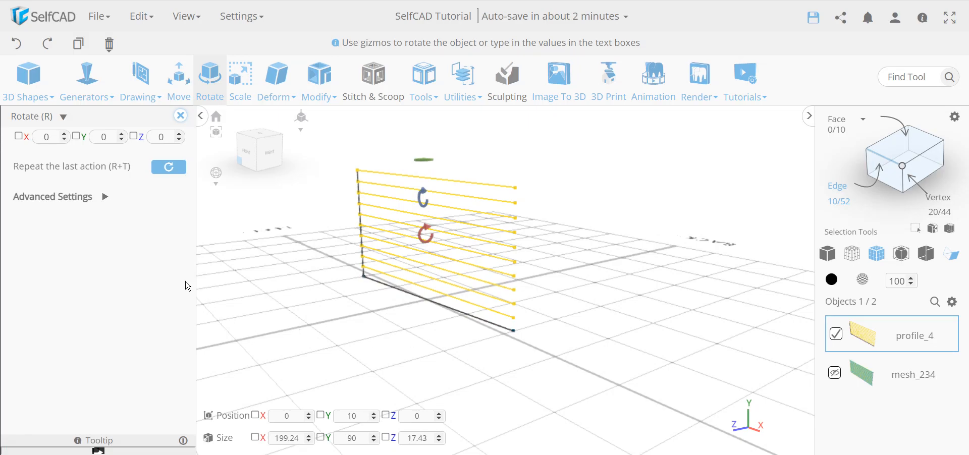
click(170, 173)
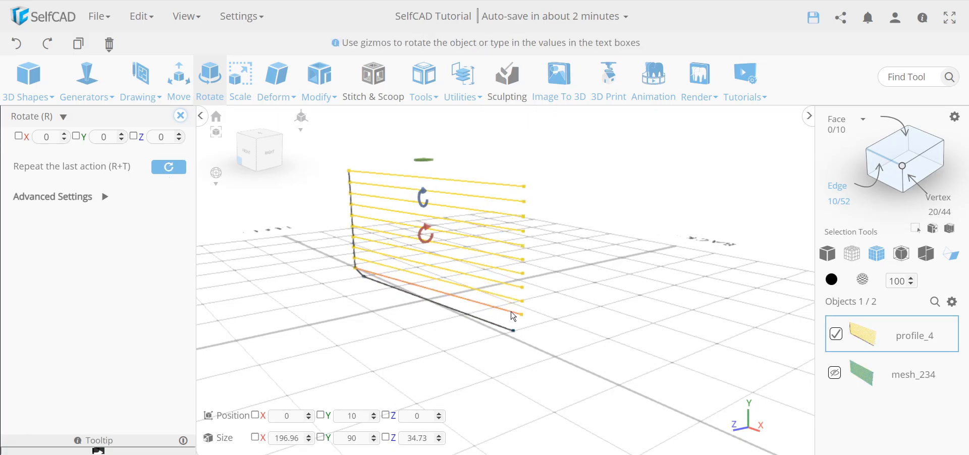
click(513, 316)
click(169, 169)
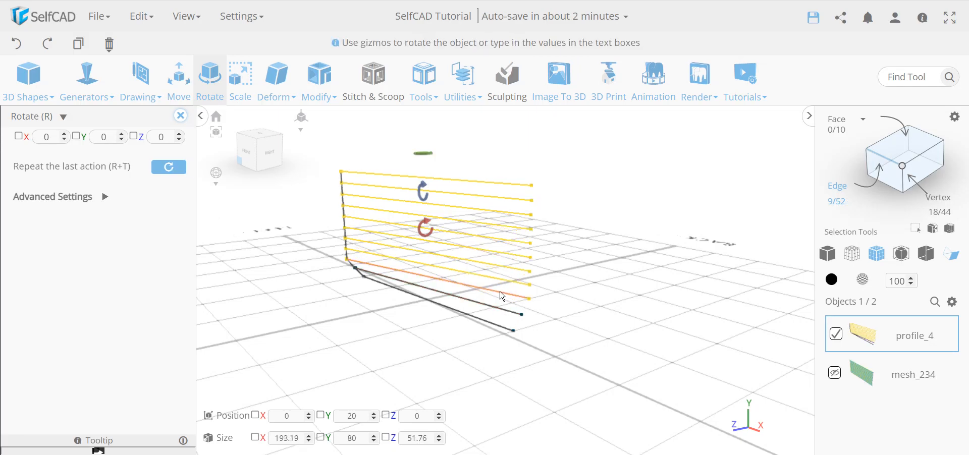
click(503, 296)
click(170, 167)
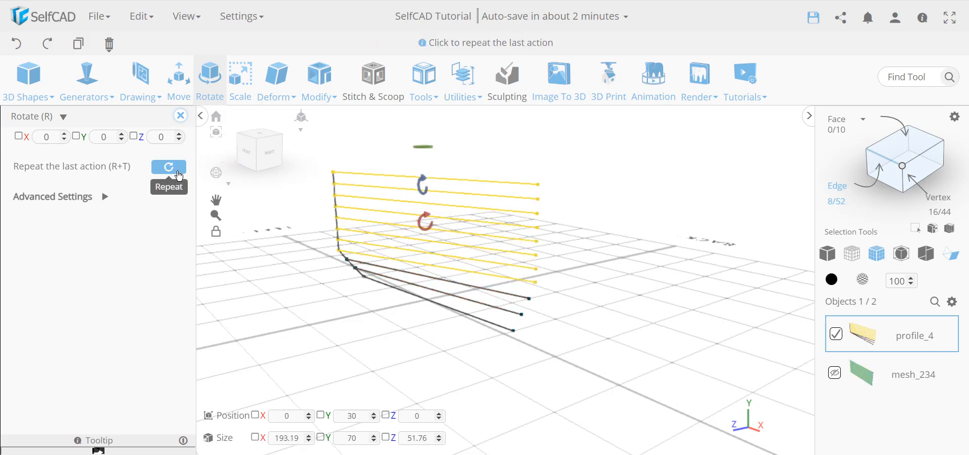
click(511, 283)
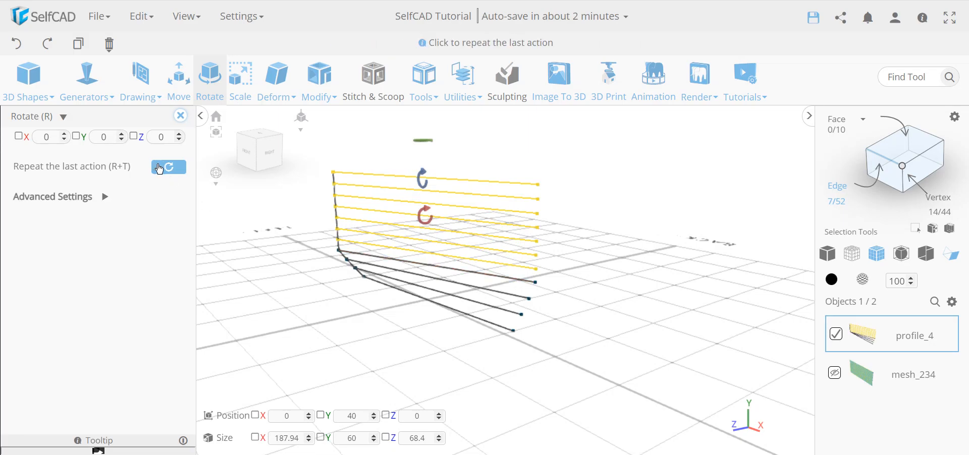
click(169, 168)
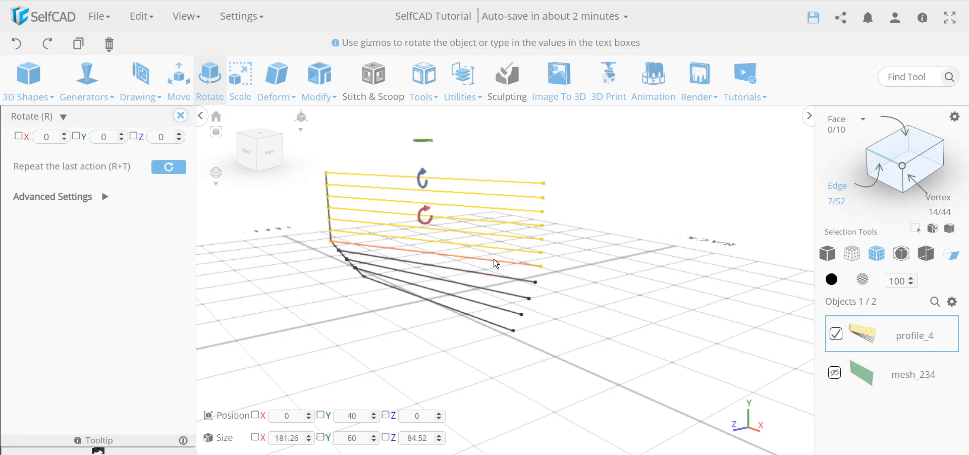
- Drop the fifth to eighth horizontal edges from the selection in turn, repeating the rotation for the edges still selected above
click(496, 263)
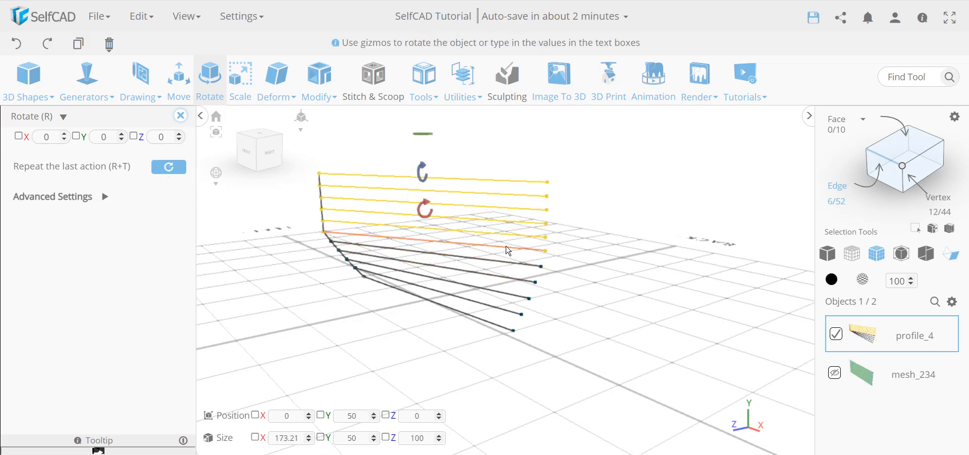
click(509, 251)
click(163, 167)
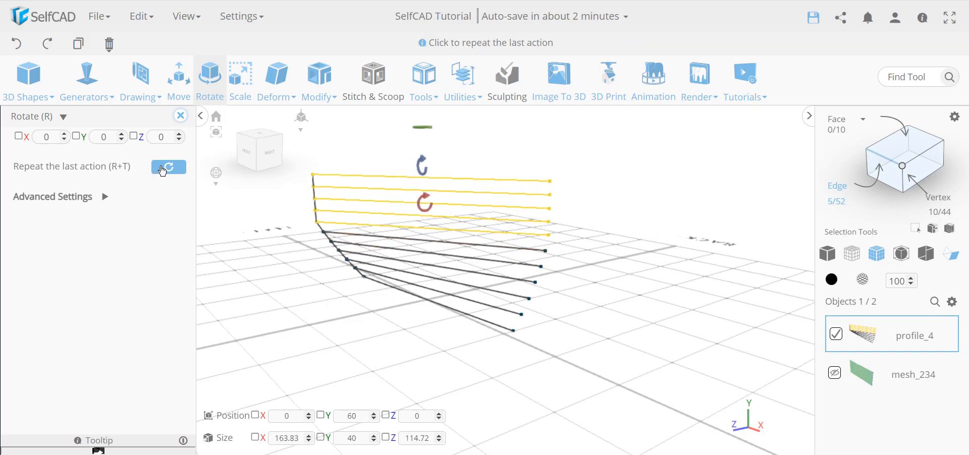
click(503, 233)
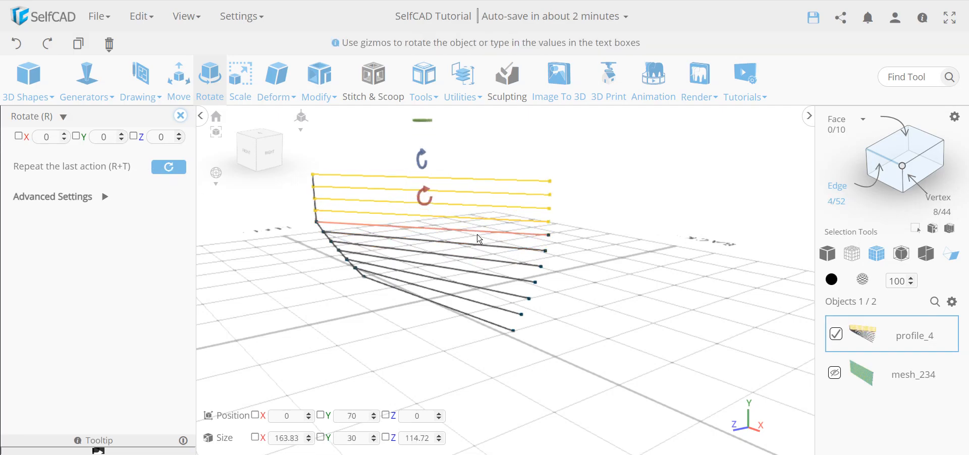
click(170, 174)
click(548, 220)
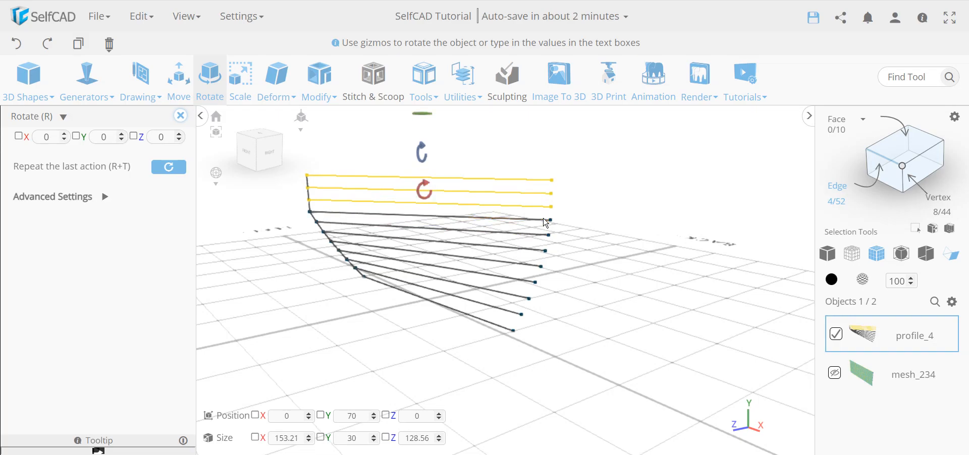
click(167, 168)
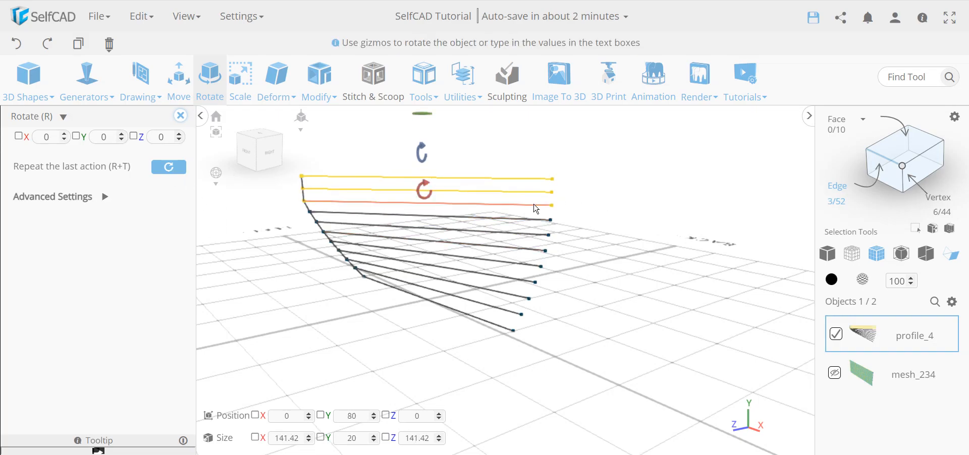
- Finish the profile's twist on its three uppermost edges, deselecting them in turn with repeated rotations, and end Rotate
click(534, 206)
click(167, 168)
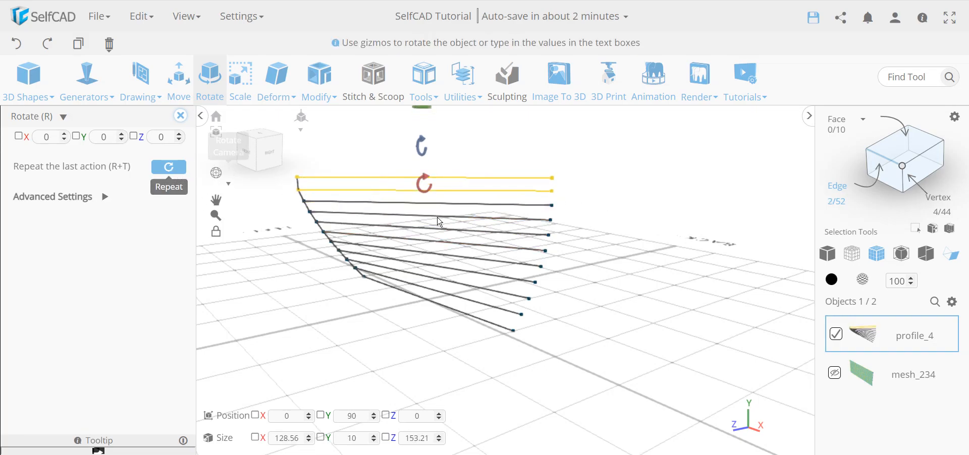
click(546, 191)
click(169, 167)
click(526, 178)
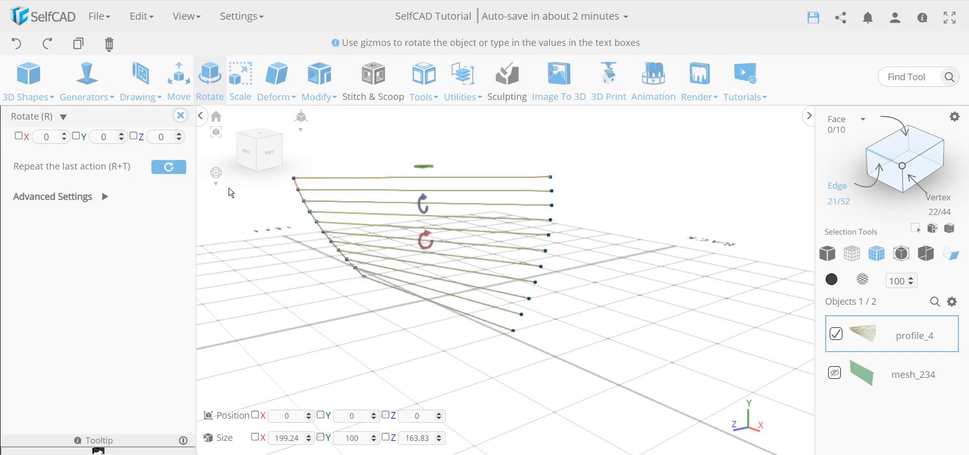
click(167, 168)
drag(606, 389, 574, 393)
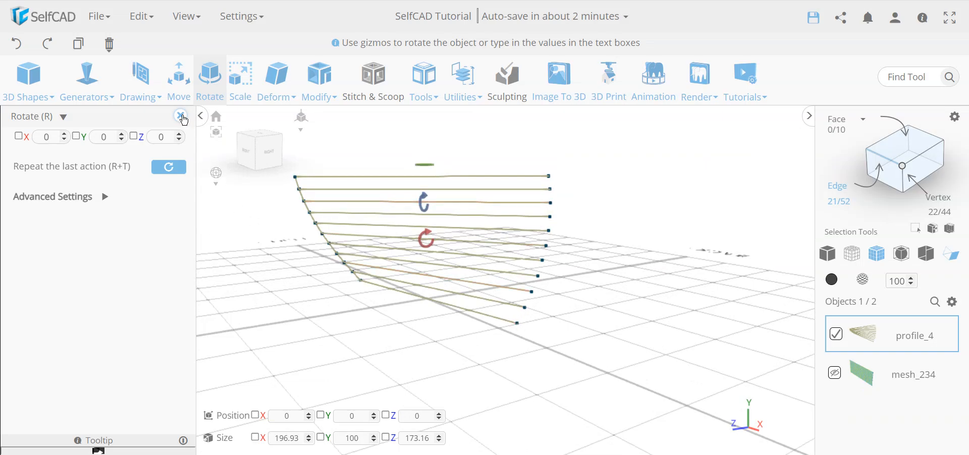
click(181, 116)
- Draw a 3D Sketch spline through the eleven free right ends of the horizontal edges, from the top down
mouse_move(268, 268)
mouse_down()
mouse_move(337, 268)
mouse_move(307, 269)
mouse_move(282, 252)
mouse_up()
mouse_move(143, 87)
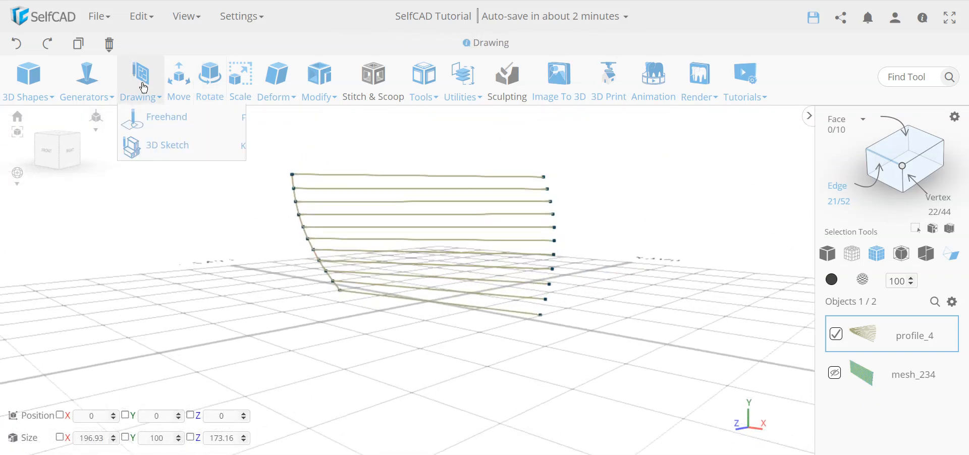
click(158, 146)
click(129, 141)
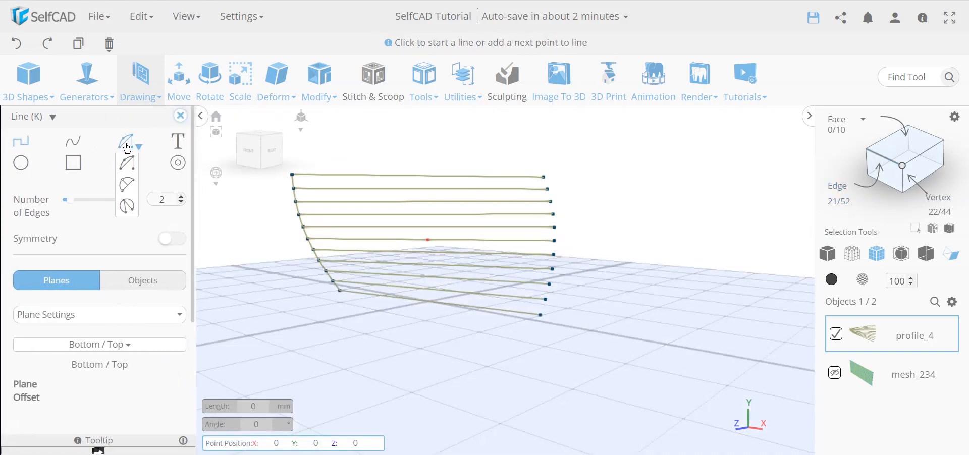
click(73, 141)
click(544, 176)
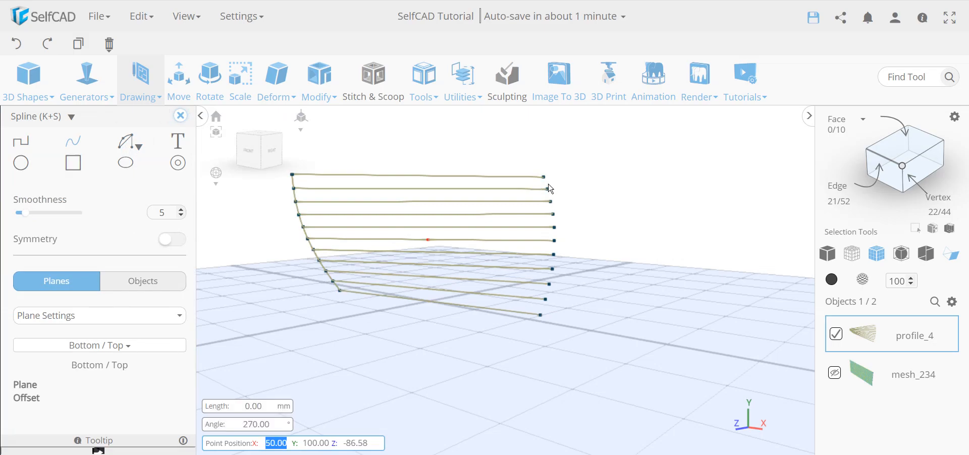
click(549, 190)
click(551, 202)
click(554, 214)
click(554, 228)
click(555, 241)
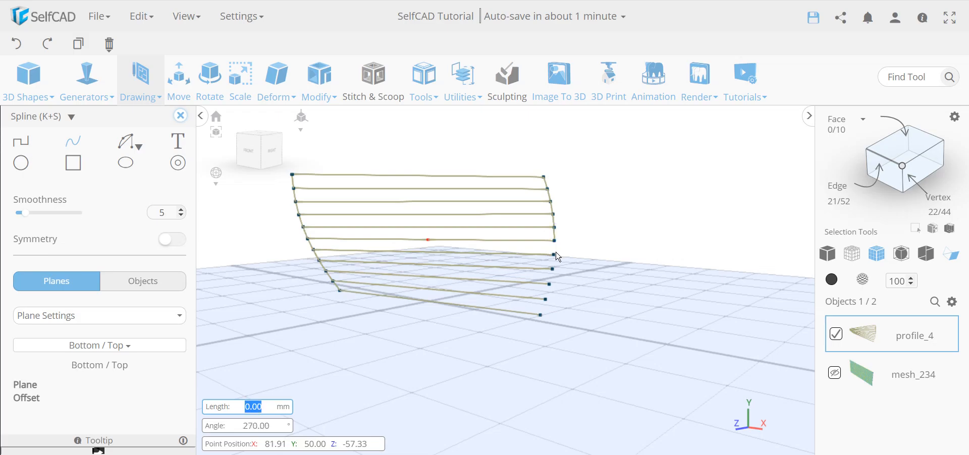
click(554, 256)
click(553, 270)
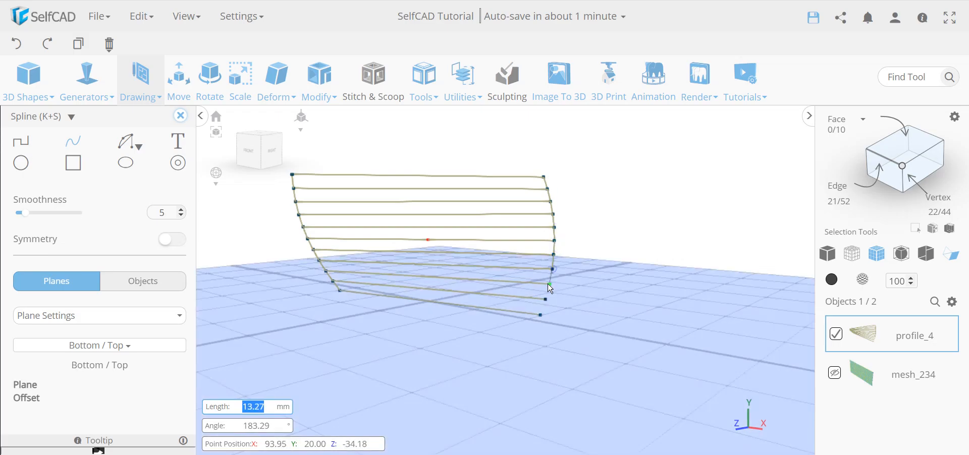
click(550, 285)
click(545, 300)
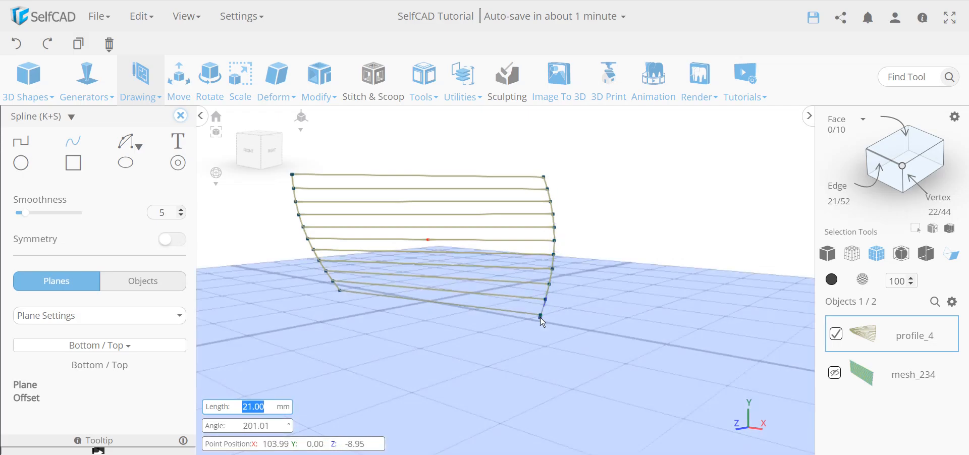
click(541, 315)
click(180, 117)
- Delete the twisted edge profile, and unhide and select the original segmented plane, mesh_234
right_drag(257, 267, 470, 310)
right_drag(592, 350, 524, 357)
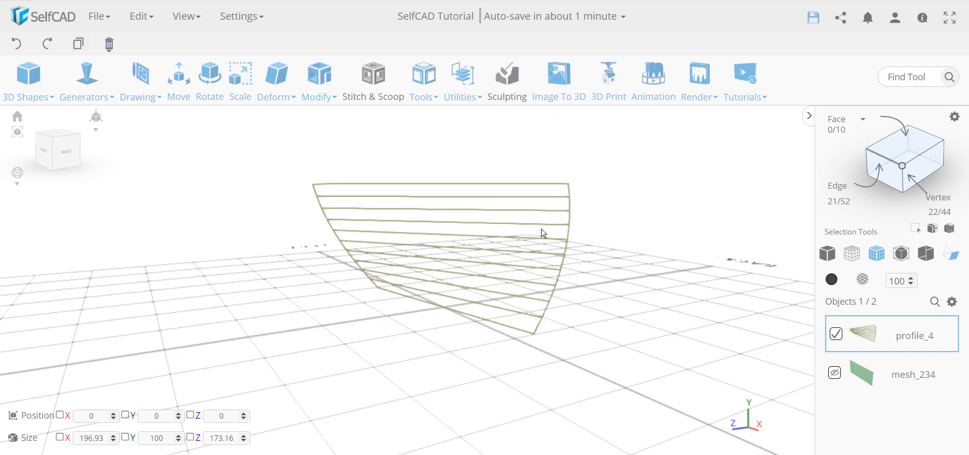
drag(590, 217, 503, 247)
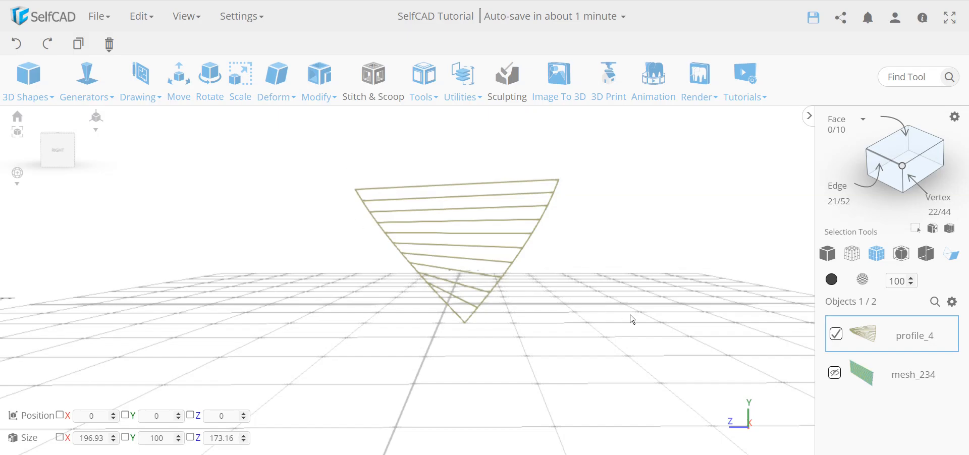
key(Delete)
key(Return)
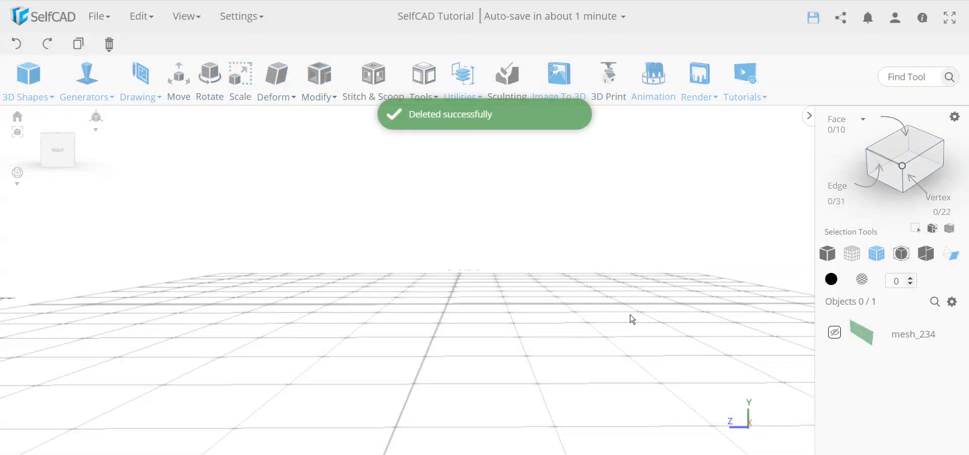
click(834, 334)
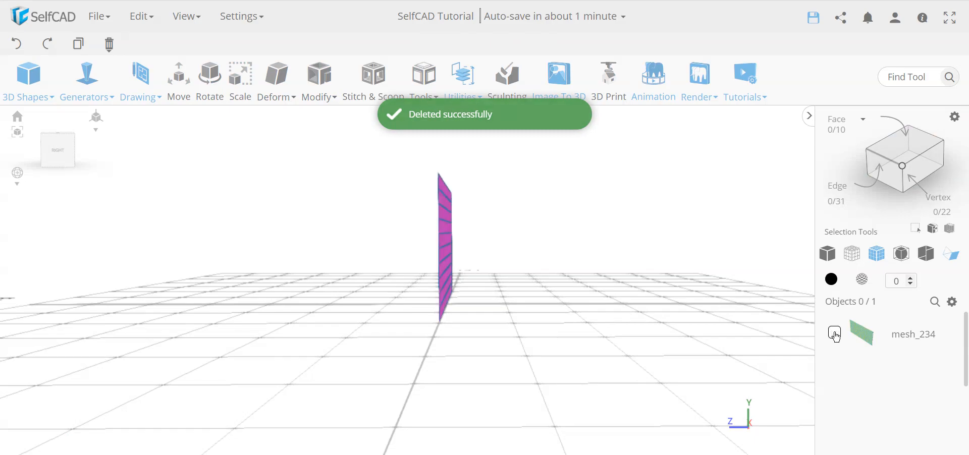
click(835, 334)
- Try twisting the segmented plane around the Y axis with the Twist tool and undo the twist
drag(601, 363, 645, 372)
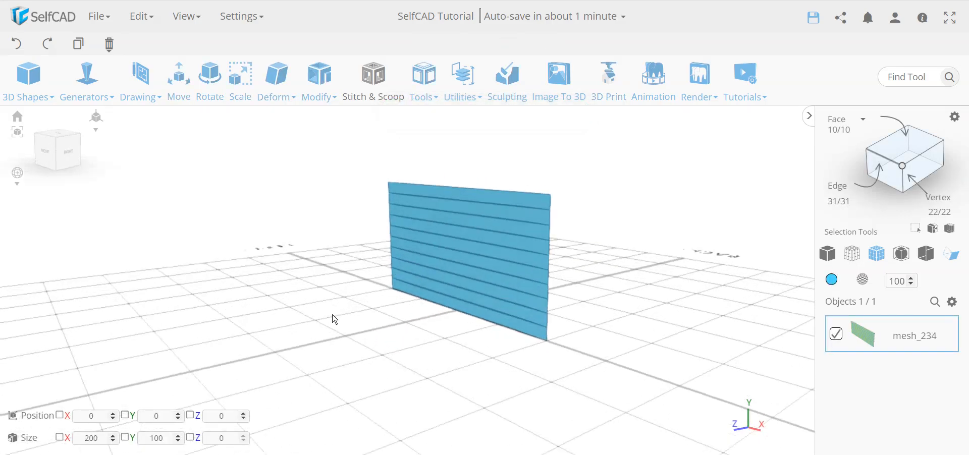
click(276, 91)
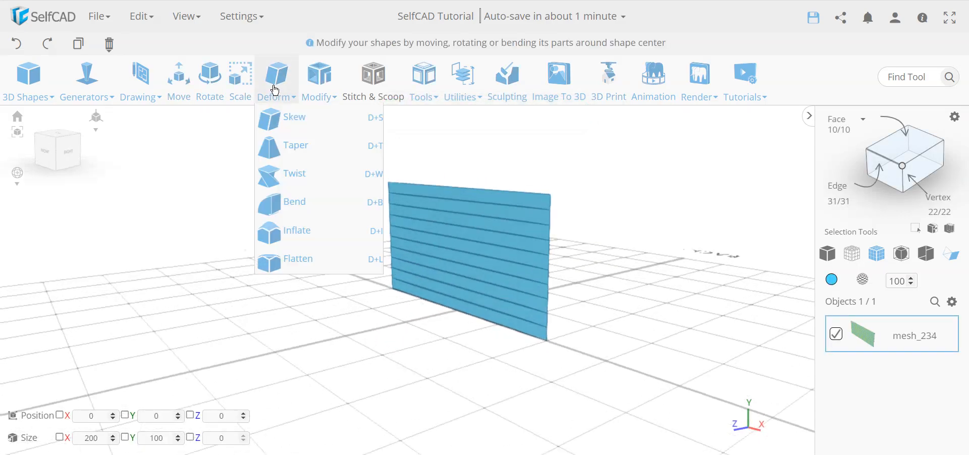
click(292, 175)
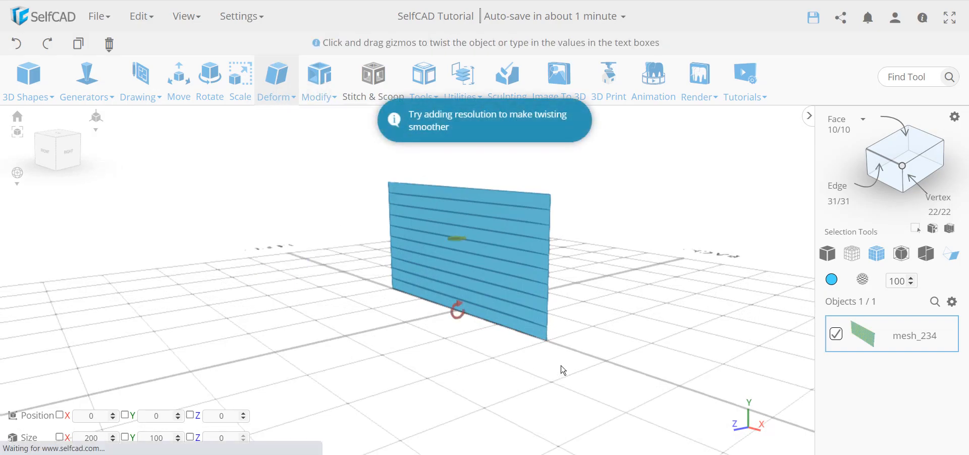
drag(457, 251, 451, 280)
drag(562, 388, 462, 387)
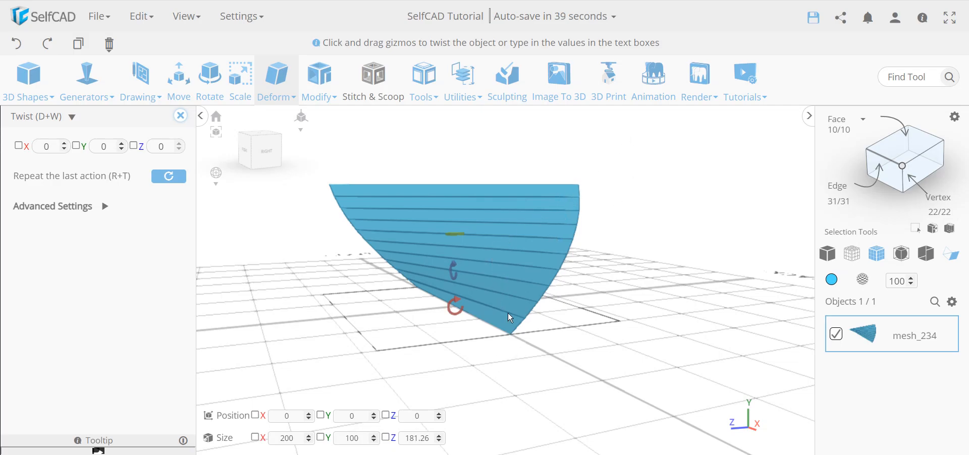
click(16, 44)
- Set the vertical origin of the Twist to Middle, keeping the horizontal origin at Center
click(105, 208)
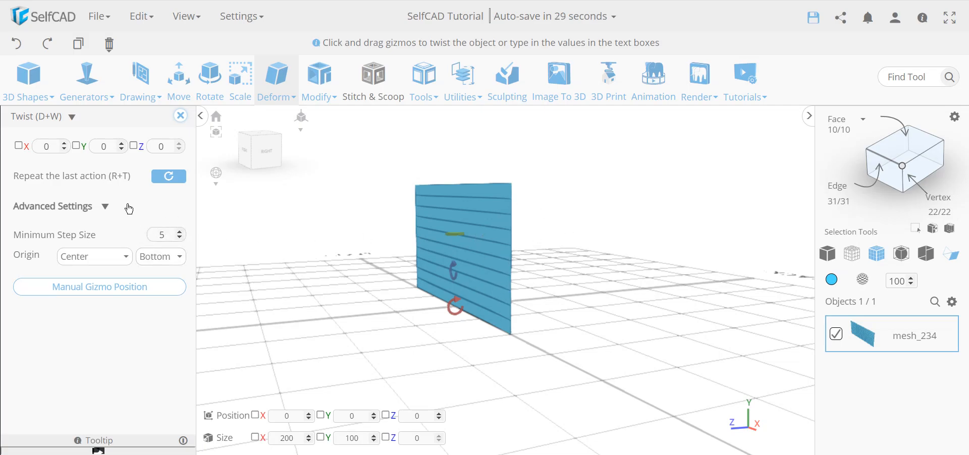
click(94, 265)
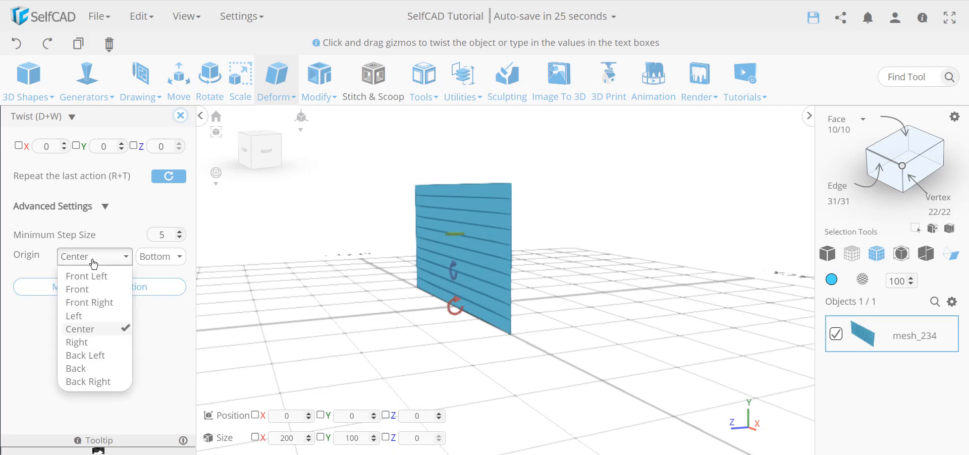
click(94, 263)
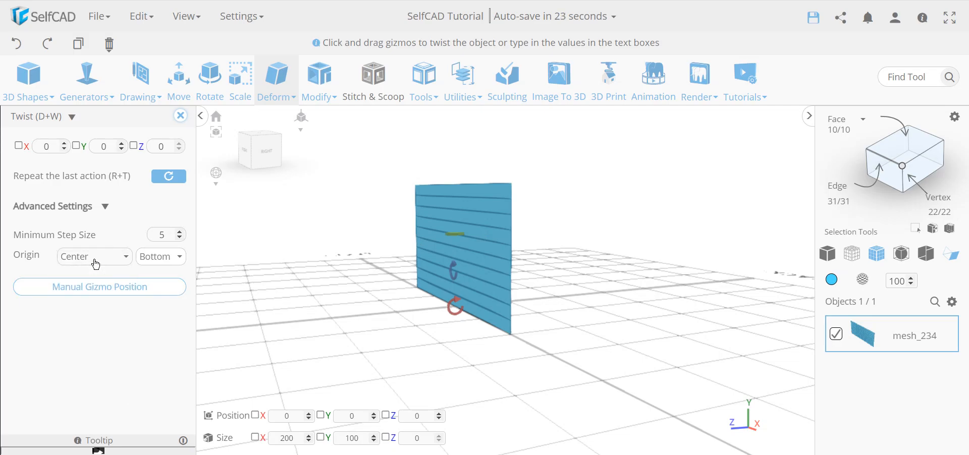
click(155, 266)
click(157, 289)
- Twist the segmented plane around the Y axis from the Middle origin and inspect the shape from several sides
drag(390, 367, 408, 381)
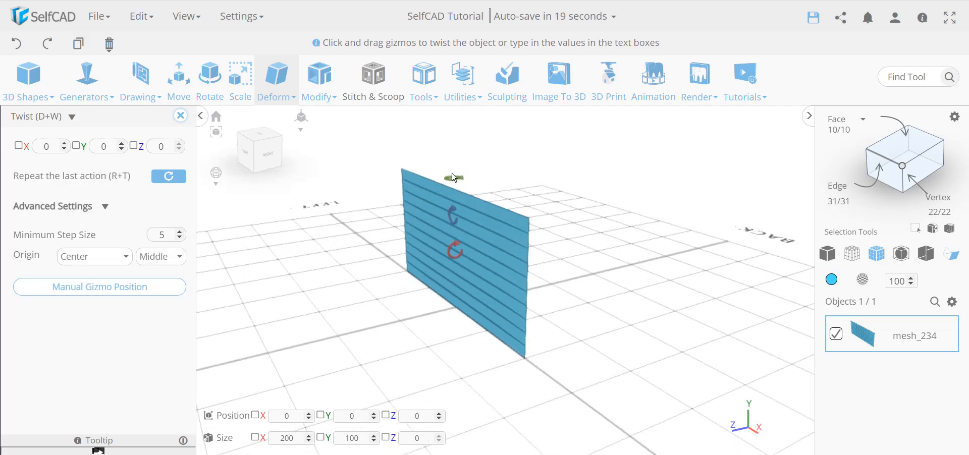
drag(453, 183, 461, 184)
drag(648, 387, 604, 346)
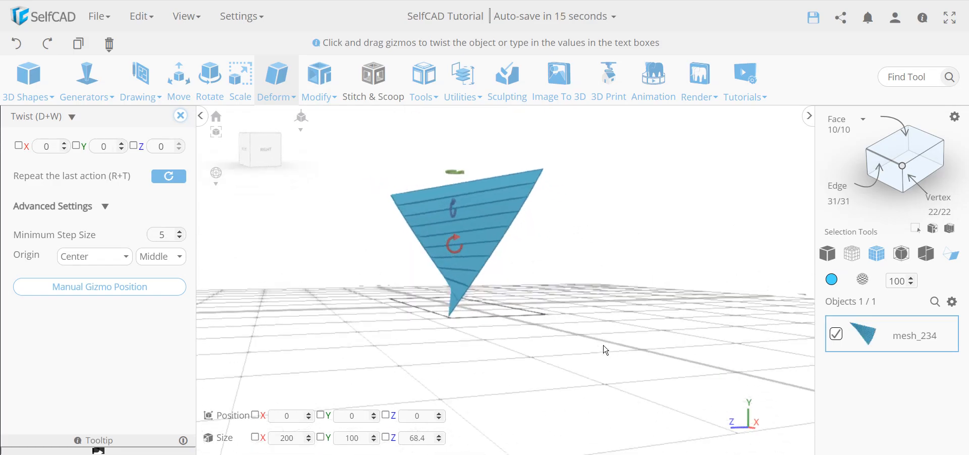
drag(493, 259, 638, 316)
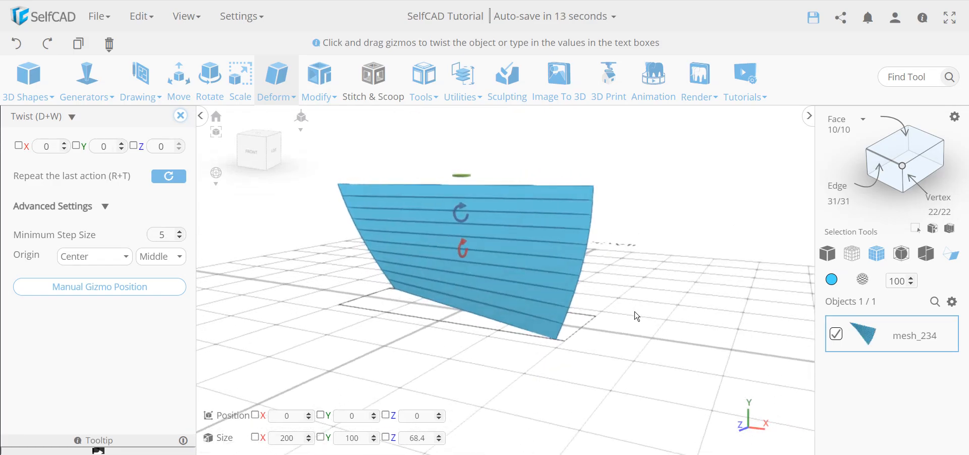
drag(557, 315, 499, 338)
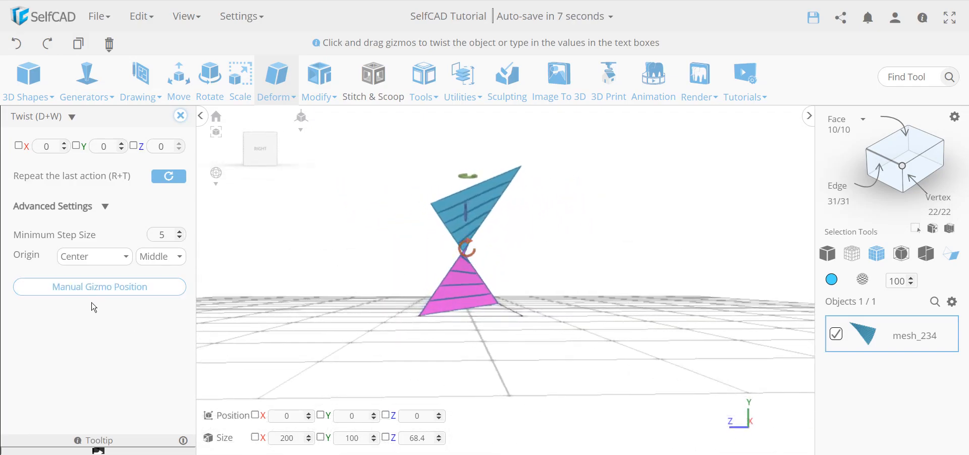
- Exit the Twist tool and undo the twist of the segmented plane
drag(251, 326, 357, 349)
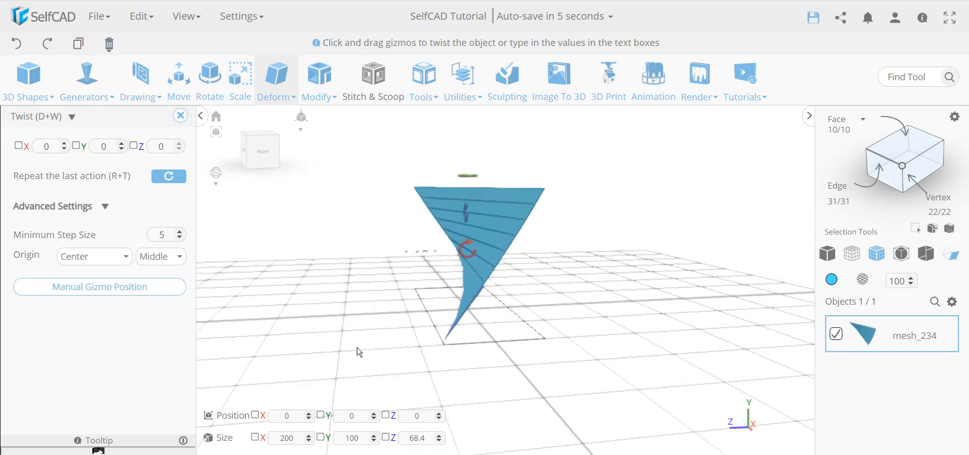
click(181, 116)
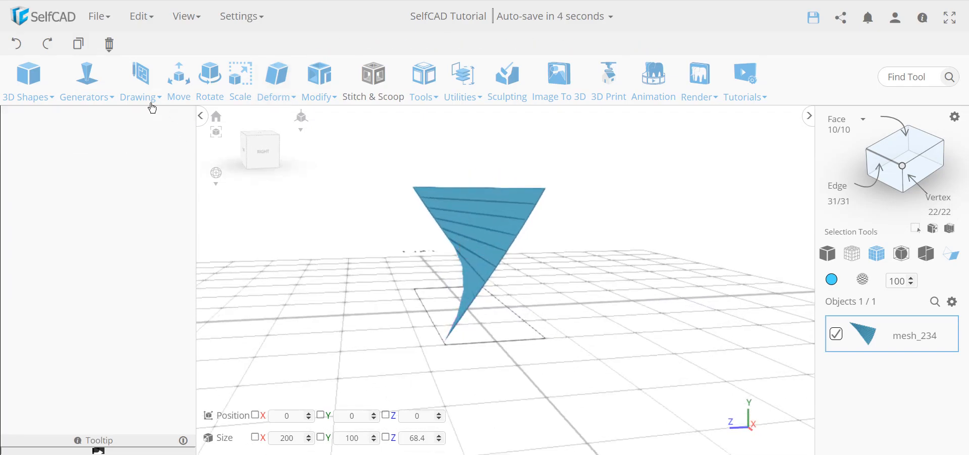
click(17, 43)
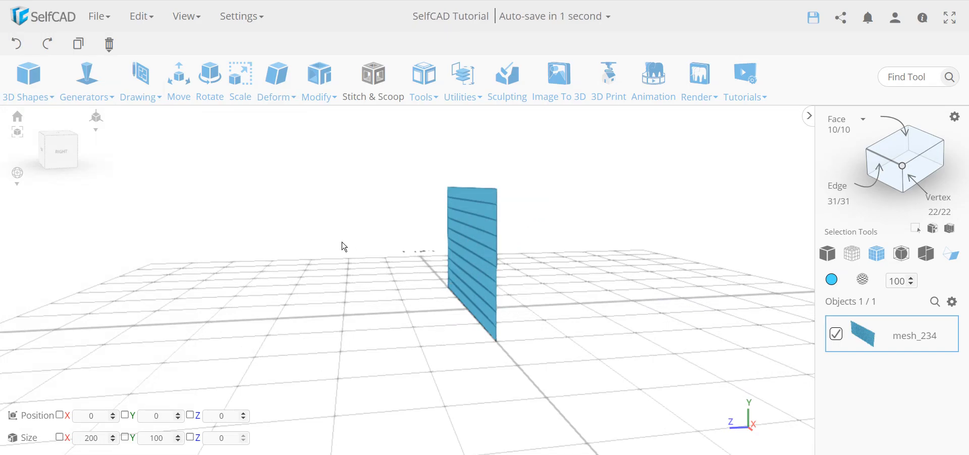
- Try bending the segmented plane along the Z axis with the Bend tool from the bottom origin, and undo the bend
click(275, 93)
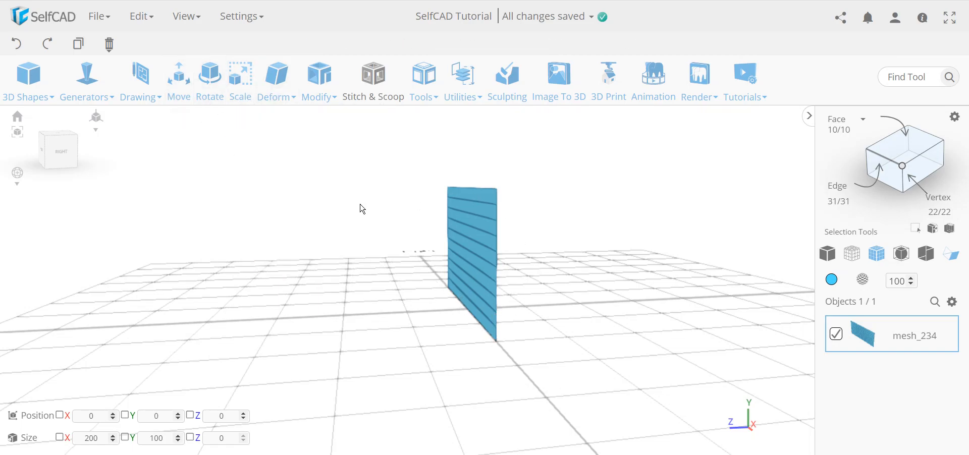
mouse_move(288, 96)
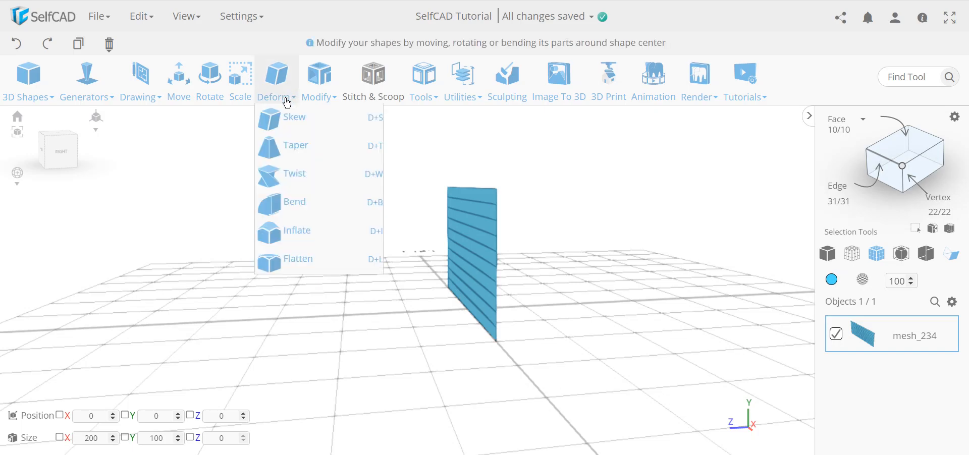
click(319, 186)
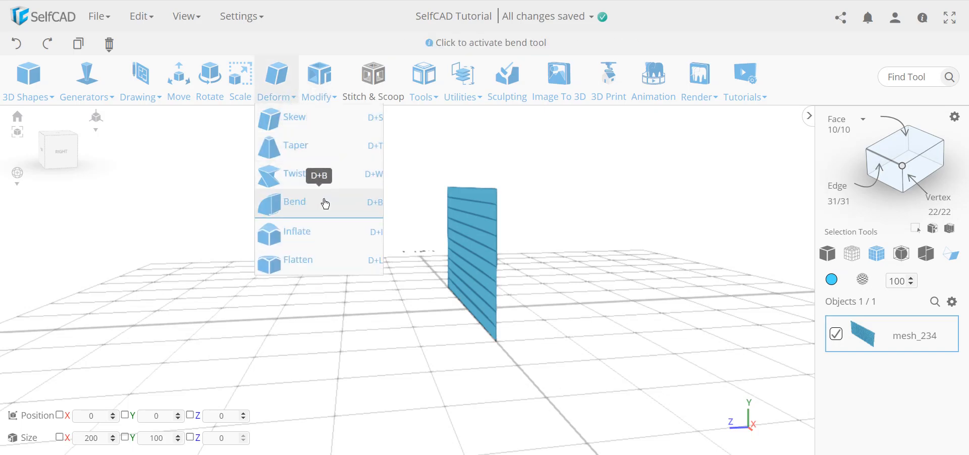
click(323, 203)
mouse_move(594, 358)
mouse_down()
mouse_move(558, 364)
mouse_move(582, 367)
mouse_up()
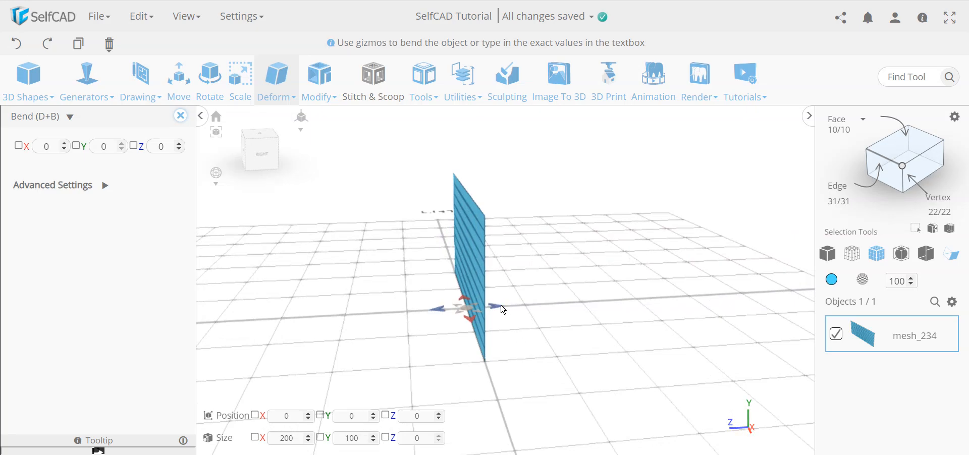
drag(503, 309, 626, 272)
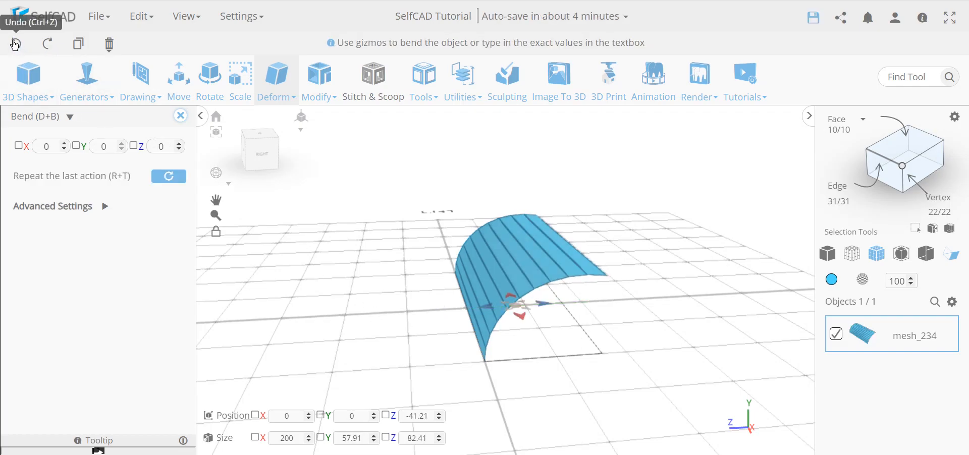
click(15, 45)
right_drag(580, 400, 561, 388)
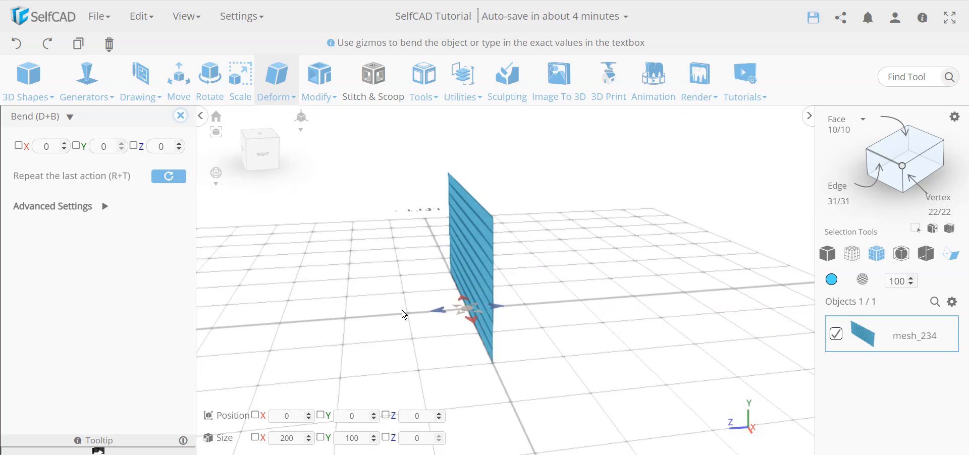
- Set the vertical origin of the Bend to Middle in the advanced settings, keeping the horizontal origin at Center
click(105, 207)
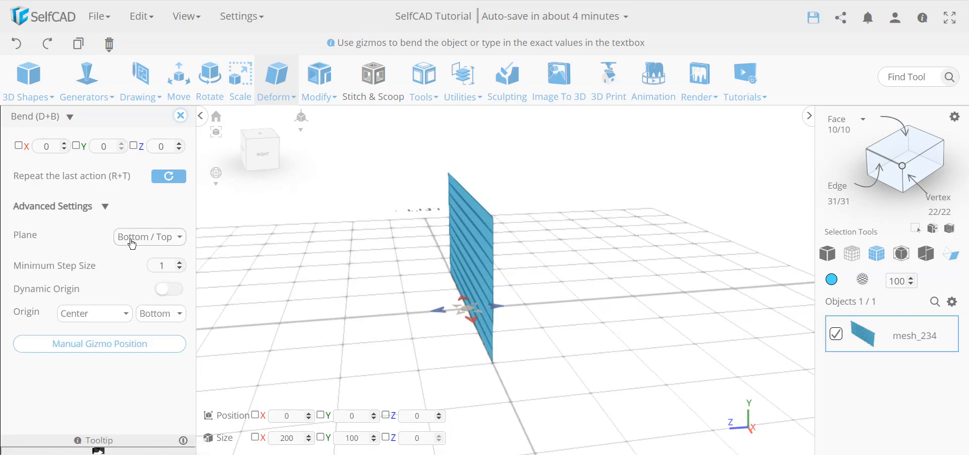
click(102, 322)
click(101, 322)
click(162, 317)
click(164, 348)
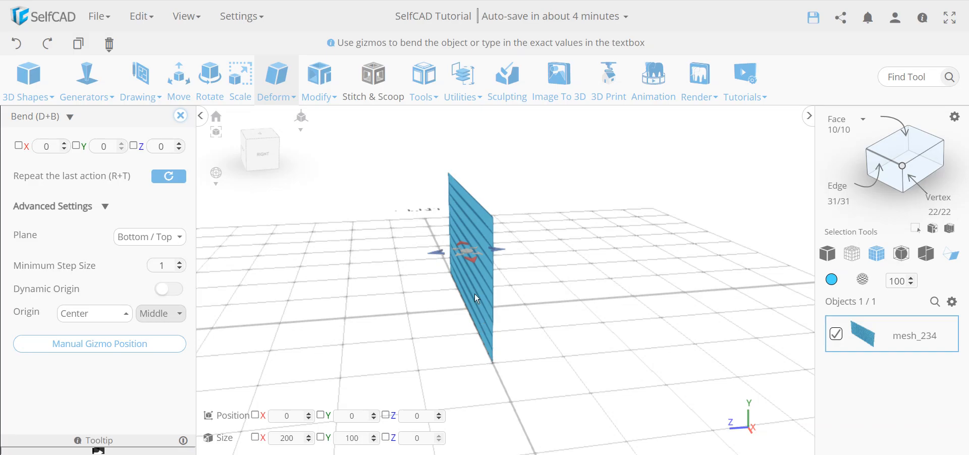
- Try bending the plane freehand along the Z axis from the Middle origin, undoing each bend
drag(503, 254, 688, 280)
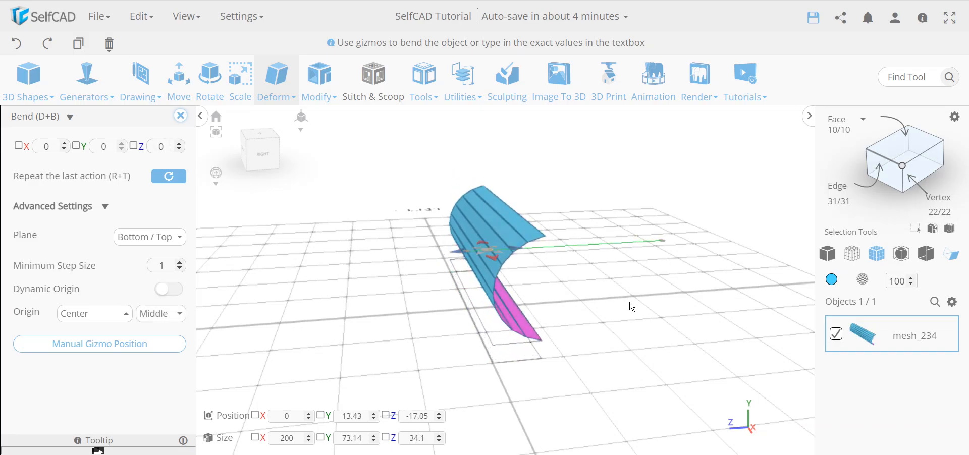
click(16, 47)
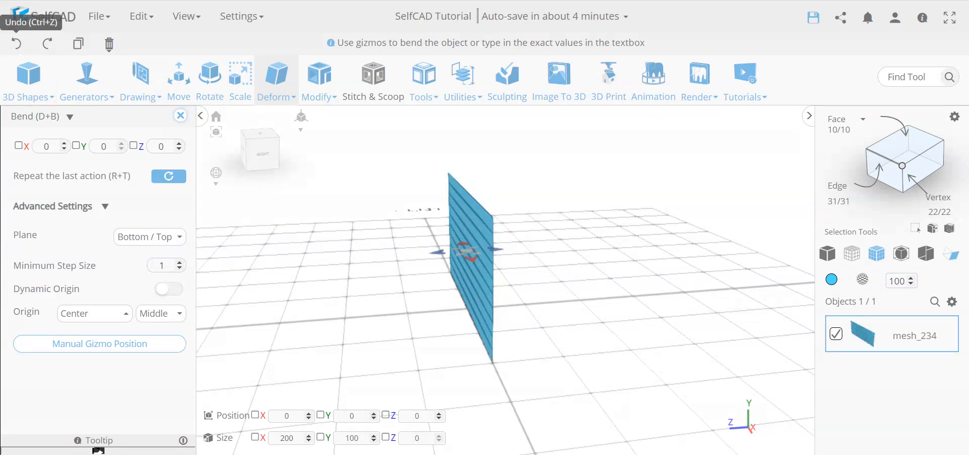
drag(332, 346, 126, 340)
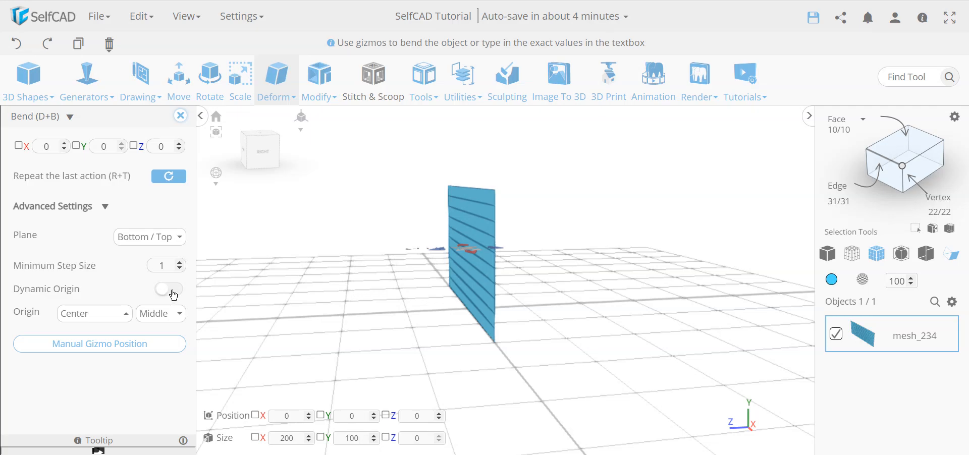
drag(544, 305, 642, 250)
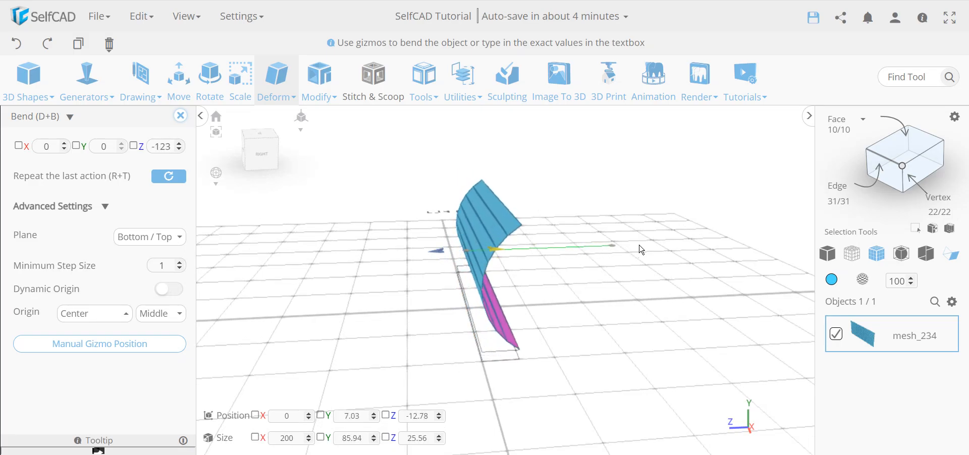
click(16, 43)
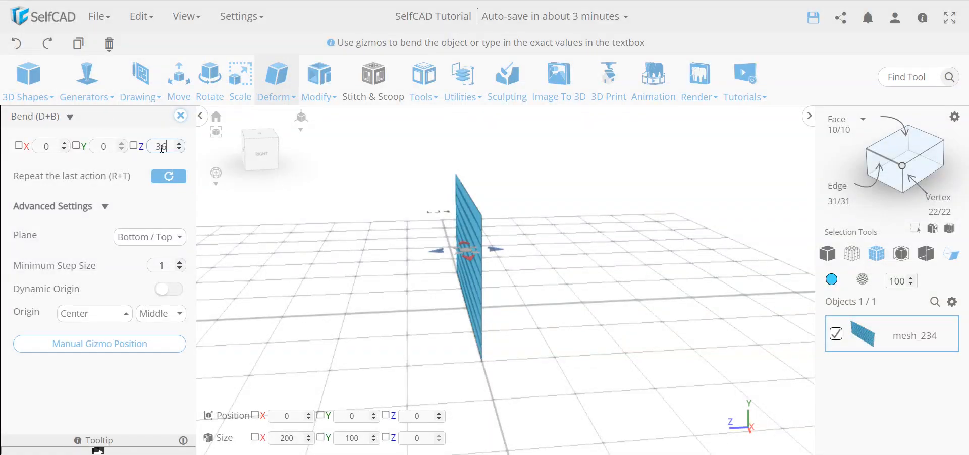
- Bend the plane by 360 along the Z axis with Dynamic Origin off, inspect the tube, and undo the bend
key(Return)
right_drag(414, 302, 499, 307)
right_drag(445, 276, 520, 326)
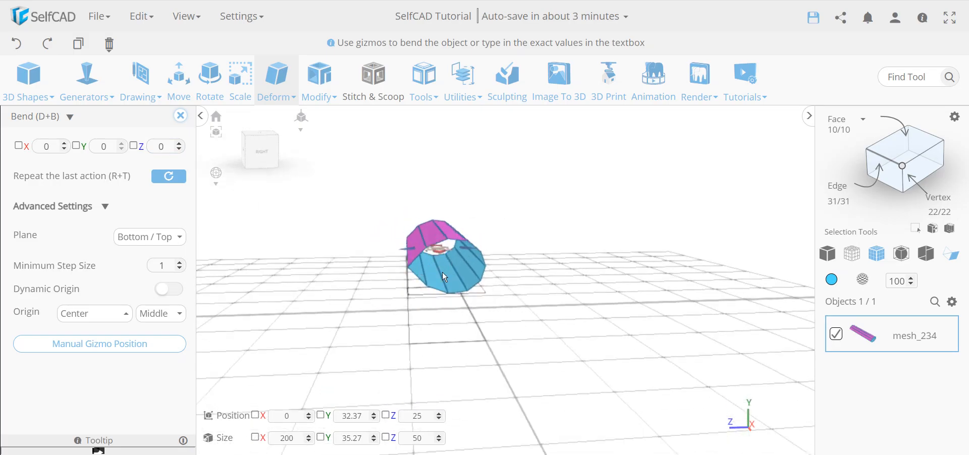
click(16, 43)
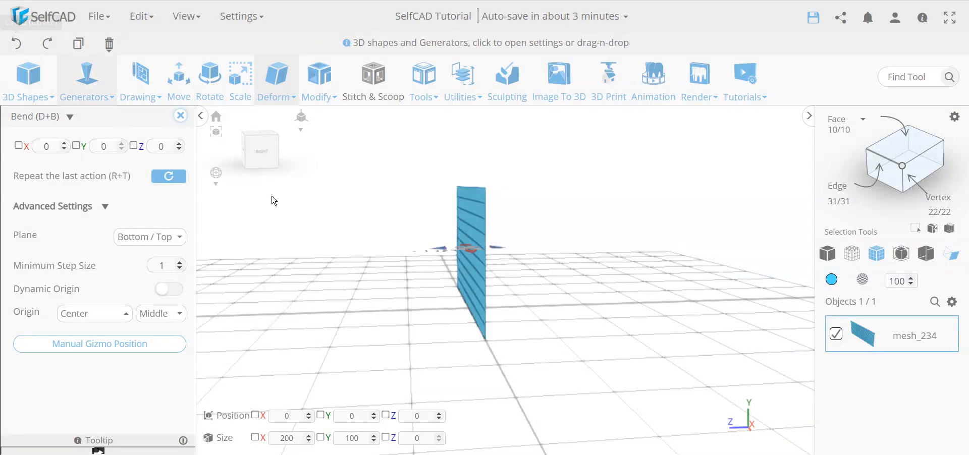
- Bend the plane by 360 along Z with Dynamic Origin on, inspect it, and undo the bend with the option turned off again
click(169, 290)
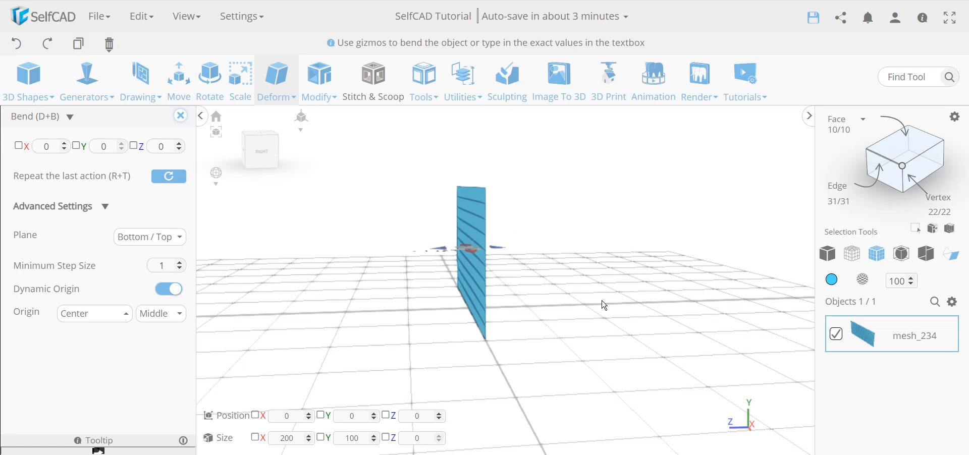
click(168, 146)
text(360)
key(Return)
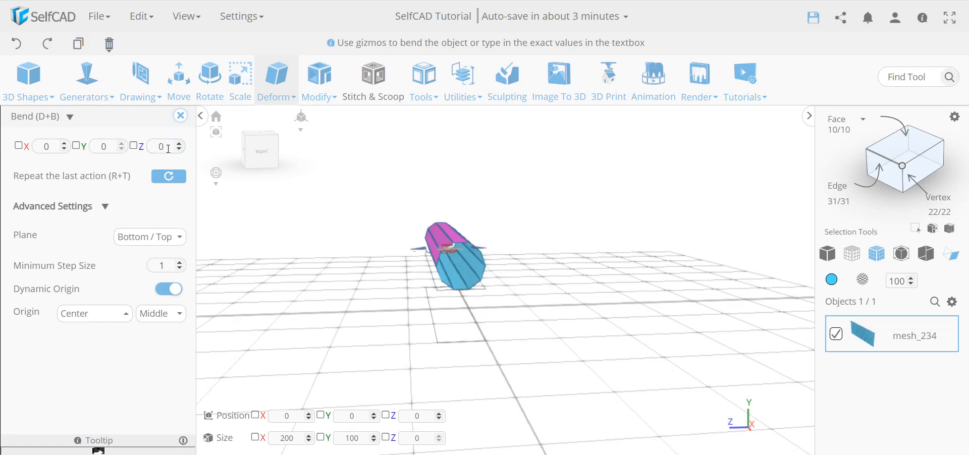
drag(439, 303, 520, 300)
drag(644, 320, 529, 335)
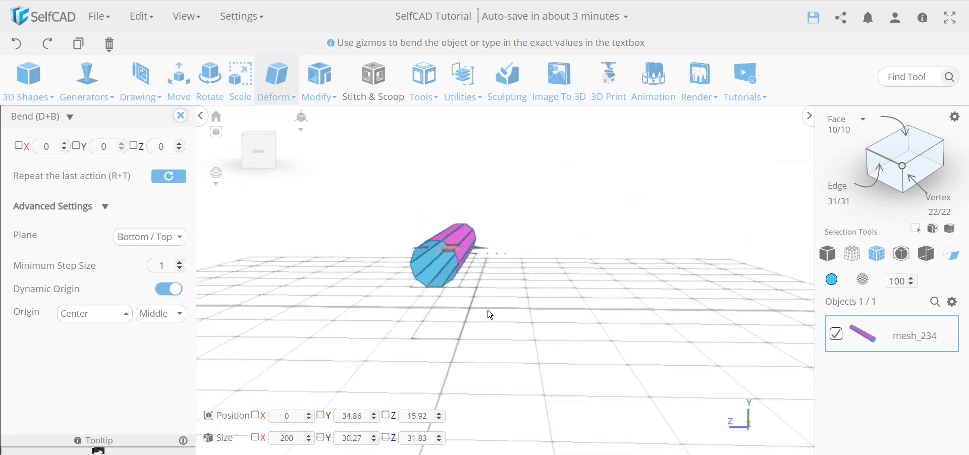
drag(464, 232, 520, 302)
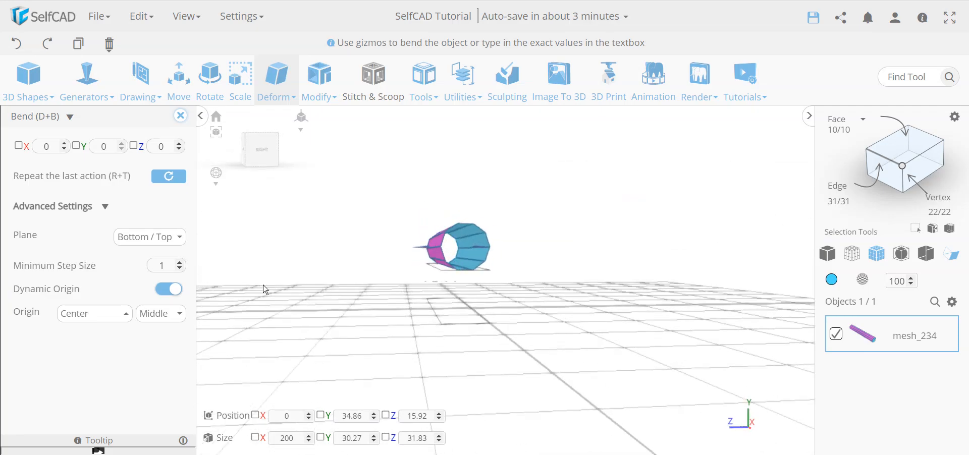
click(167, 289)
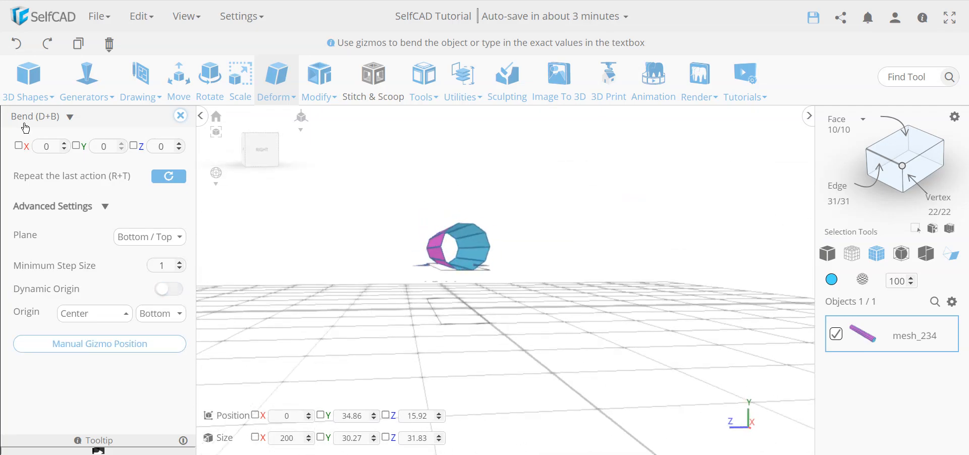
click(16, 45)
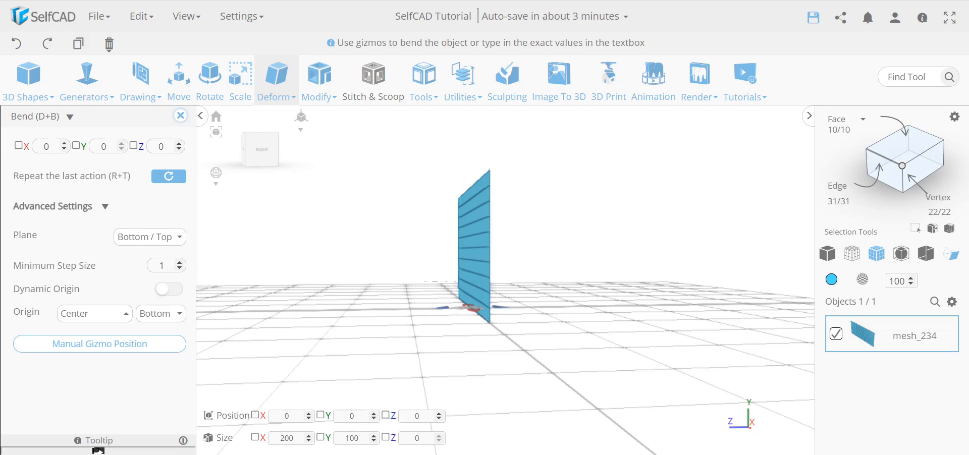
- Try the Back / Front bend plane and set the Bend plane to Left / Right
click(139, 245)
click(137, 266)
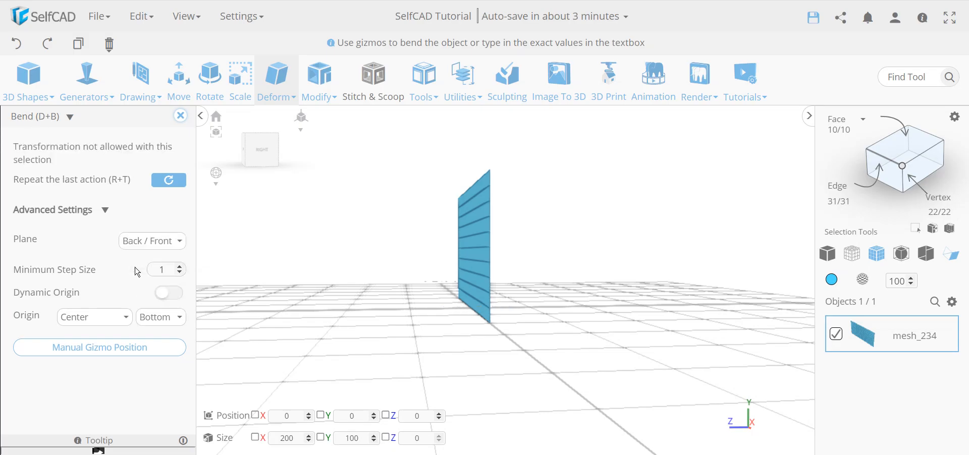
right_drag(464, 366, 215, 275)
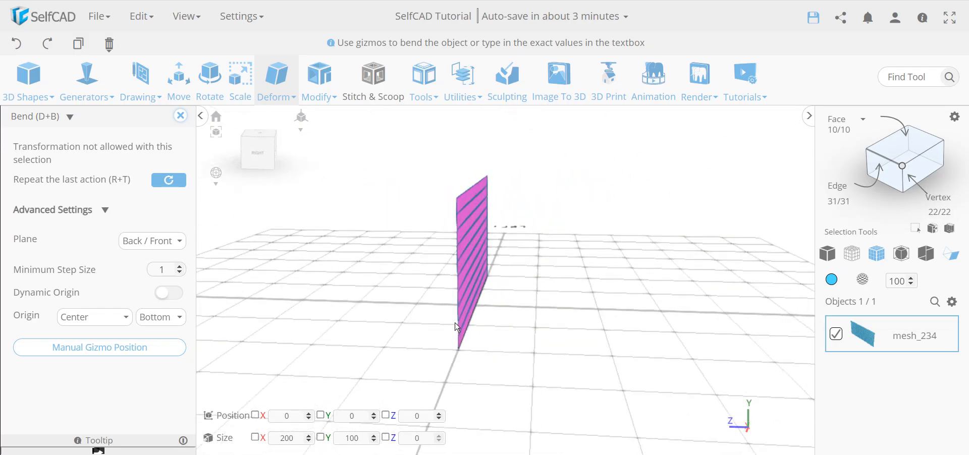
click(157, 250)
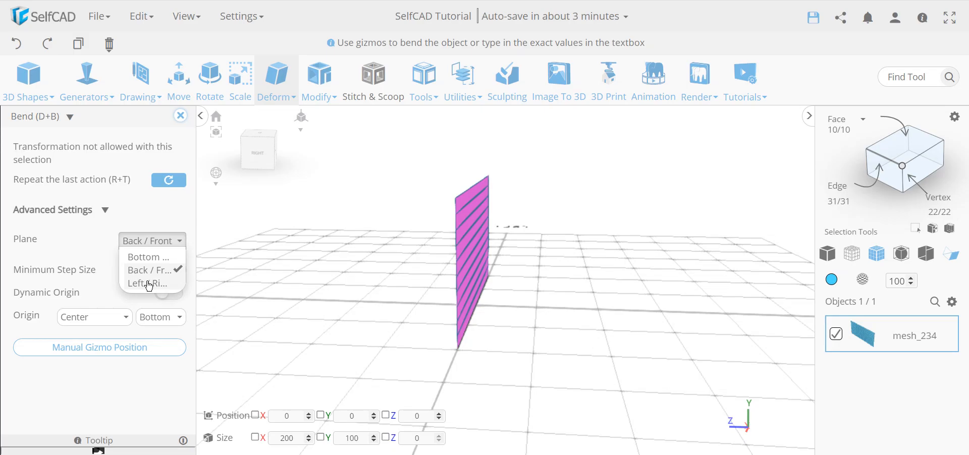
click(146, 283)
- Try bending the segmented plane along the Z axis with the Left / Right bend plane, and undo the bend
right_drag(447, 344, 444, 355)
drag(508, 309, 593, 310)
right_drag(593, 311, 533, 341)
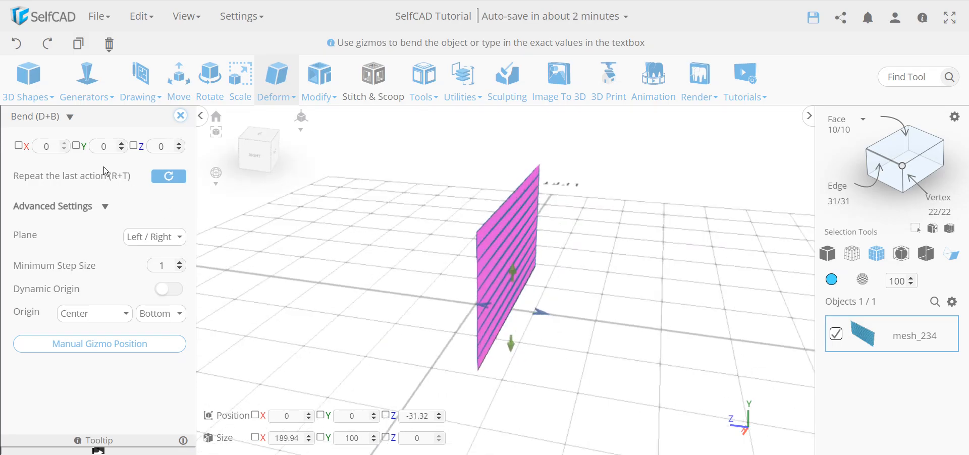
click(16, 50)
- Try bending the segmented plane along the Y axis with the Left / Right bend plane, and undo the bend
drag(475, 267, 472, 242)
right_drag(477, 298, 570, 283)
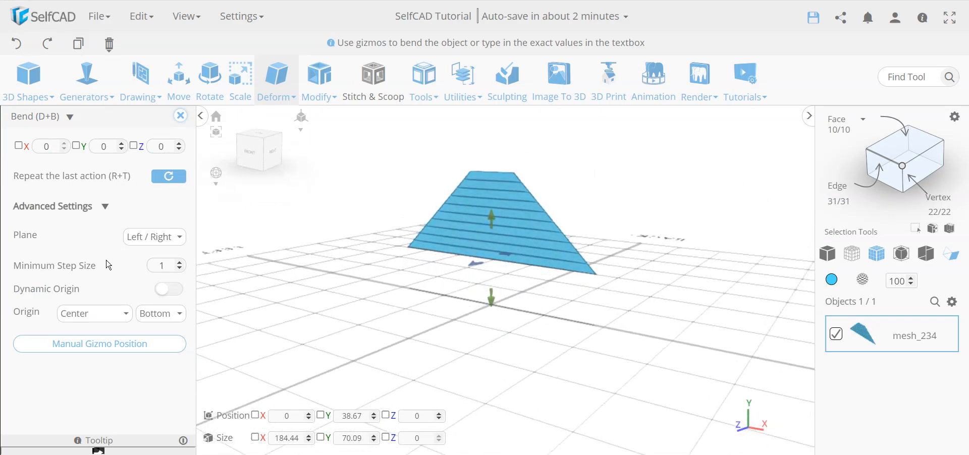
click(143, 245)
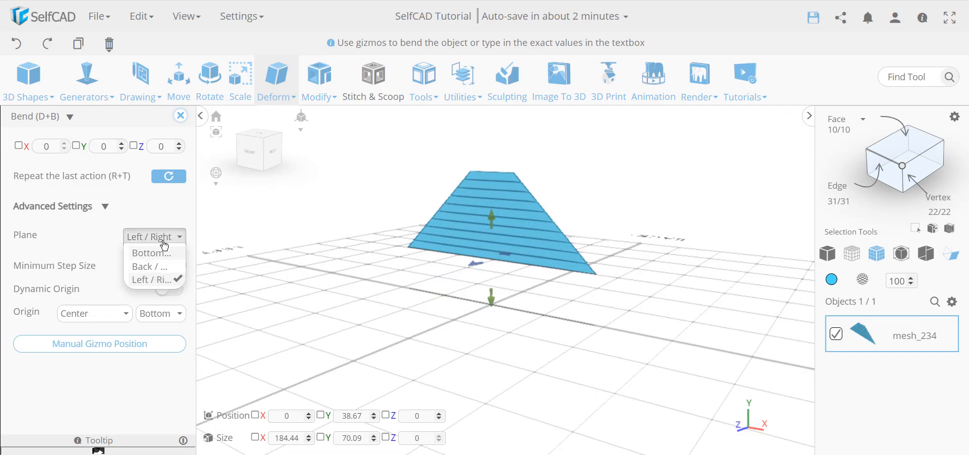
click(17, 44)
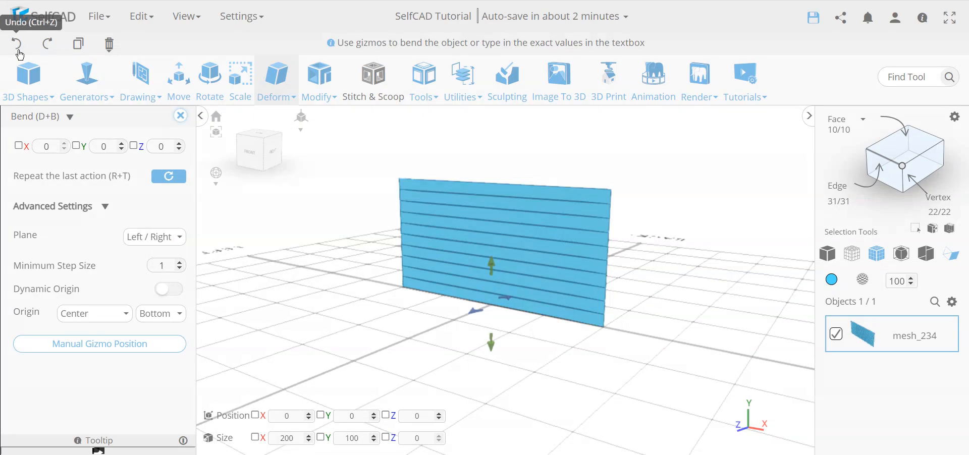
- Exit the Bend tool and apply Add Thickness to the segmented plane, turning it into a block 100 deep along Z
click(180, 115)
right_drag(392, 321, 309, 329)
click(318, 95)
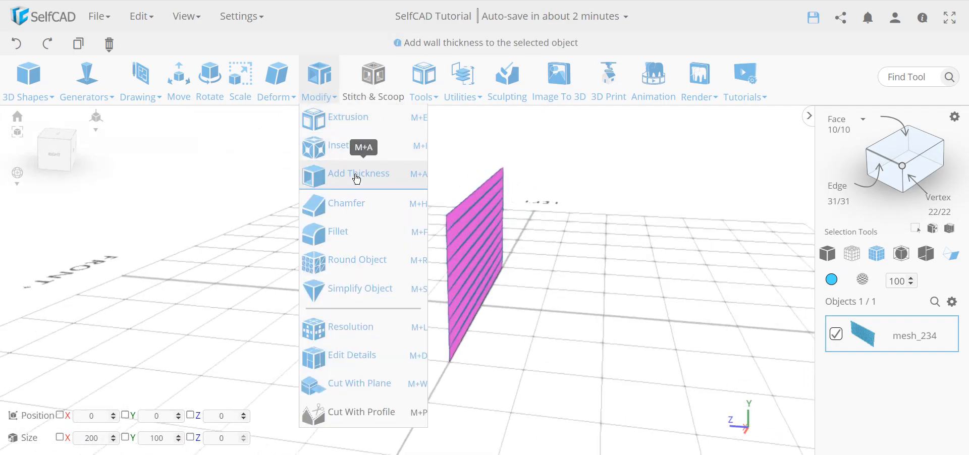
click(331, 176)
click(160, 120)
right_drag(272, 199, 580, 275)
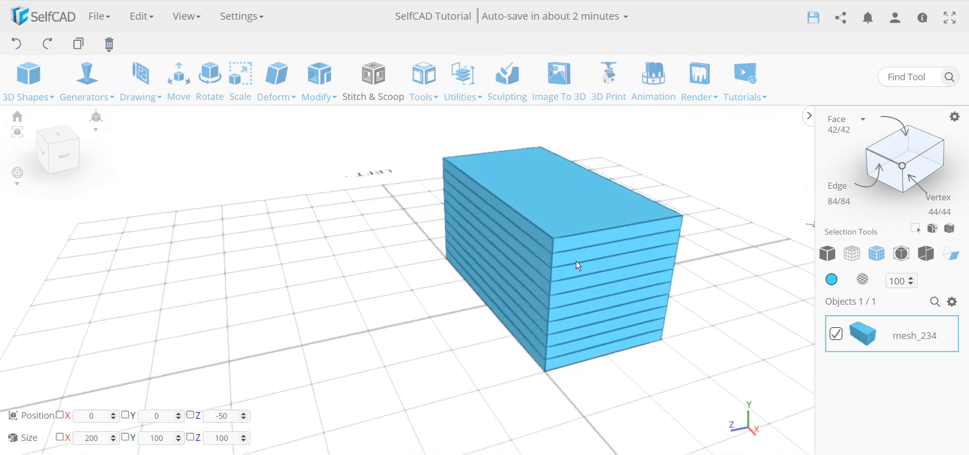
right_drag(429, 295, 500, 297)
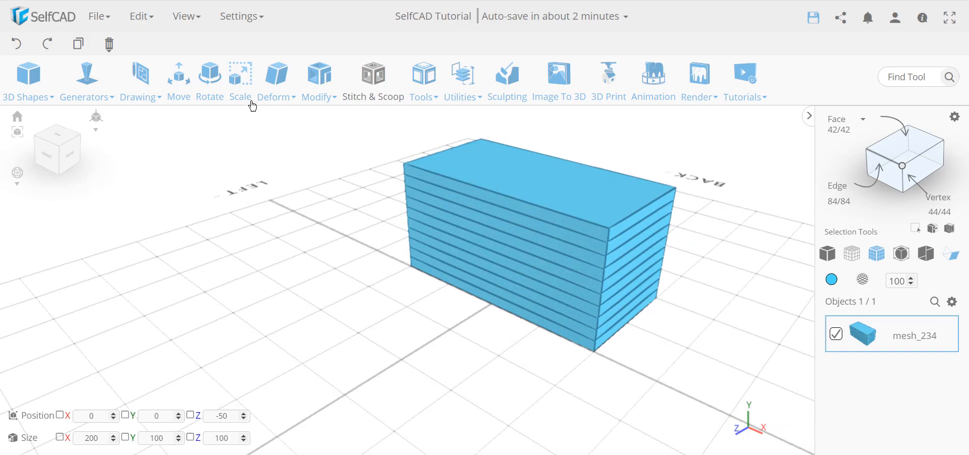
- Apply the Resolution tool to the segmented block at detail level 0
click(320, 88)
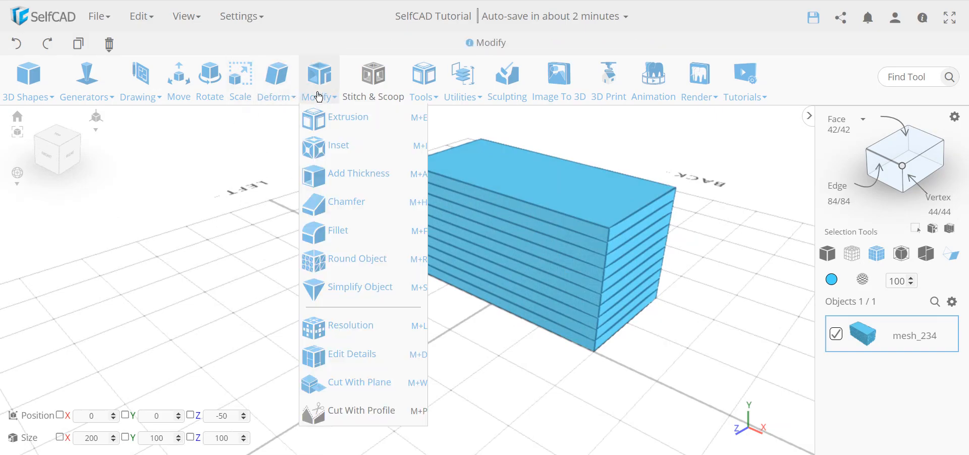
click(367, 335)
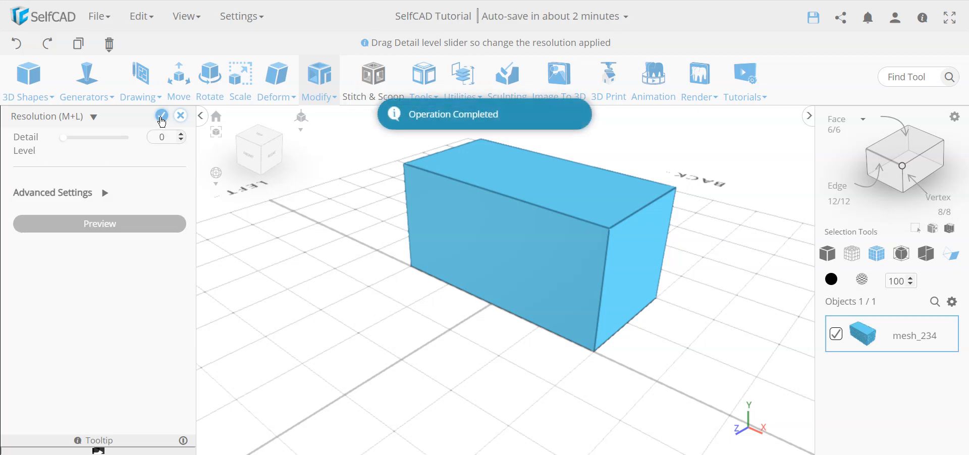
click(161, 119)
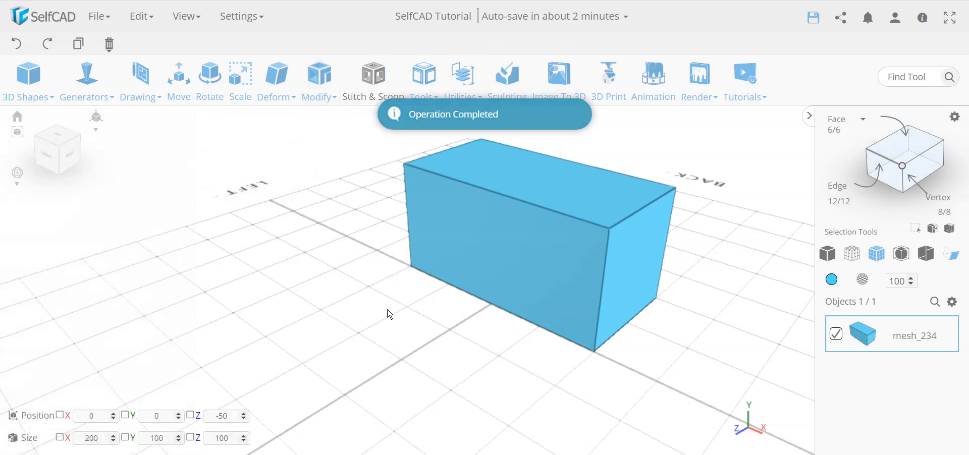
- Try bending the undivided block along the Z axis, undo the bend, and exit the Bend tool
click(319, 103)
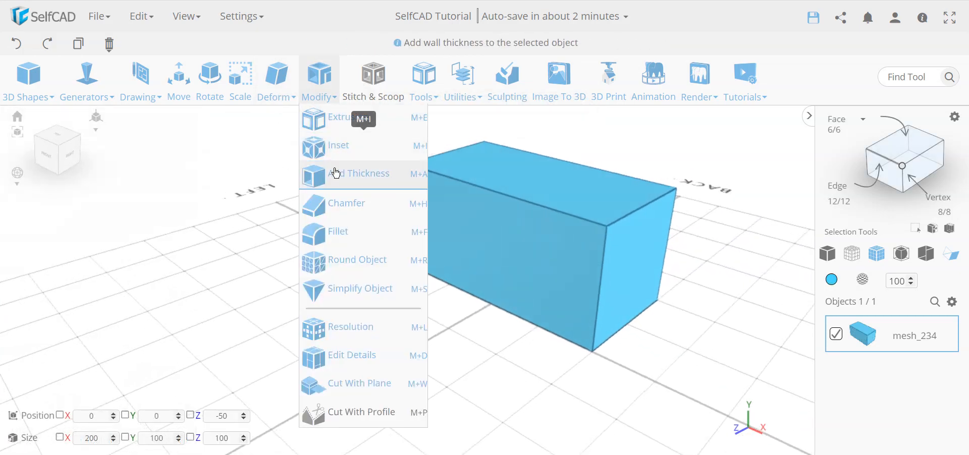
mouse_move(275, 103)
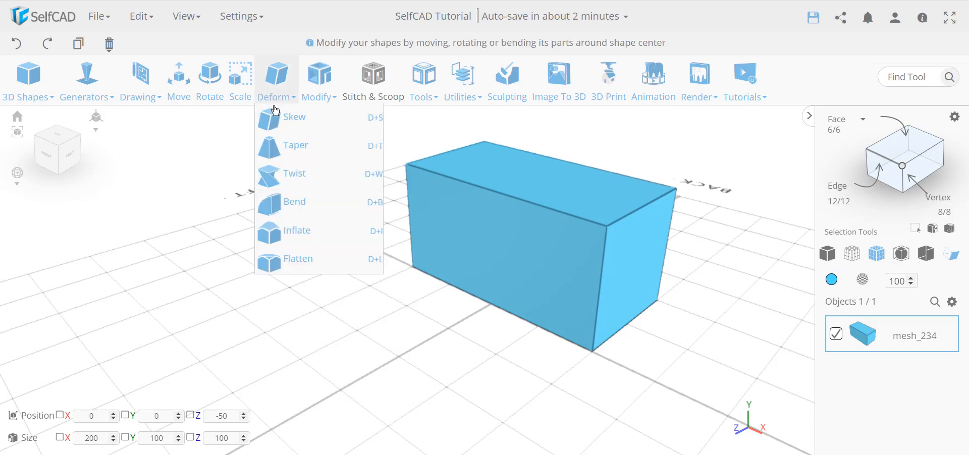
click(309, 204)
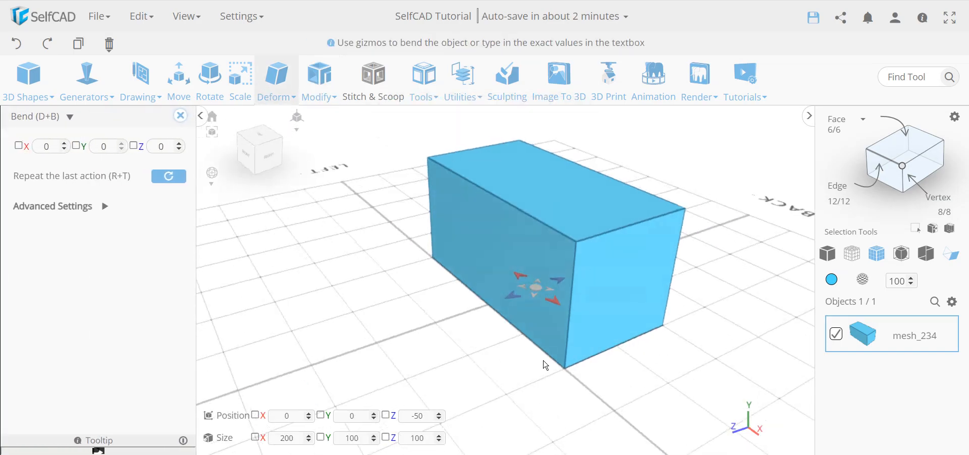
drag(564, 288, 626, 222)
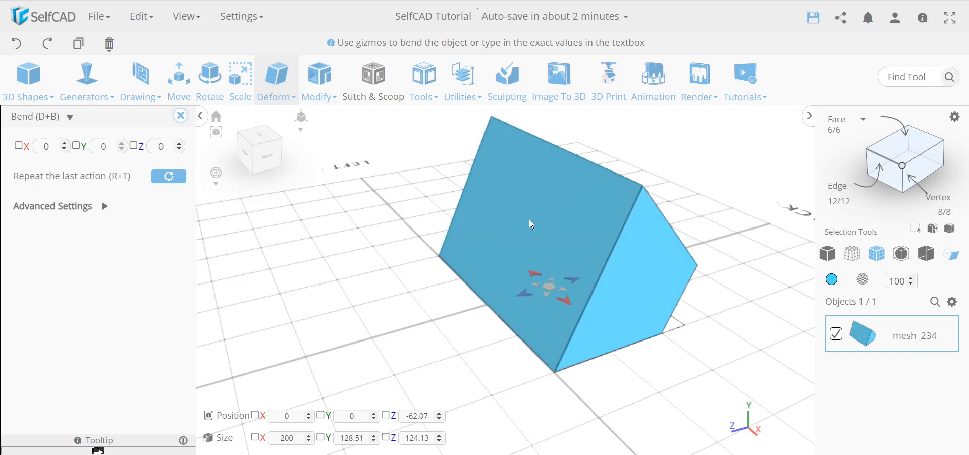
drag(583, 349, 561, 351)
mouse_move(583, 302)
mouse_down()
mouse_move(606, 297)
mouse_move(576, 300)
mouse_up()
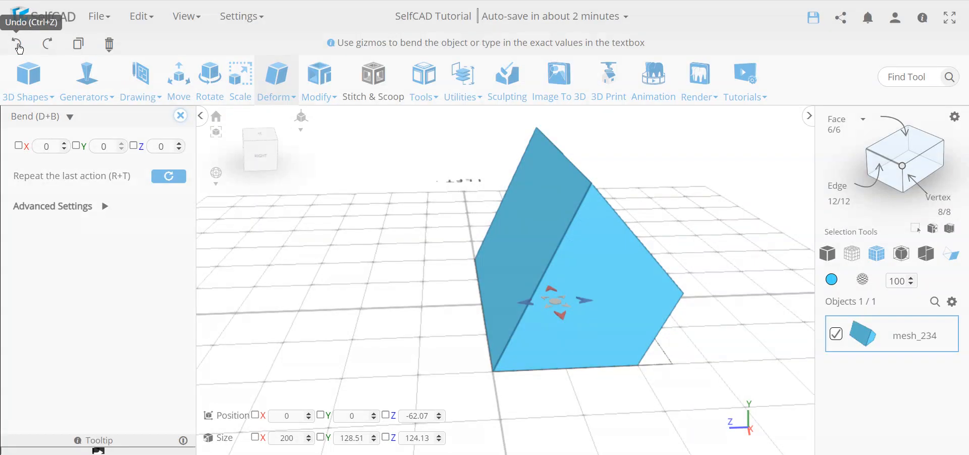
click(20, 48)
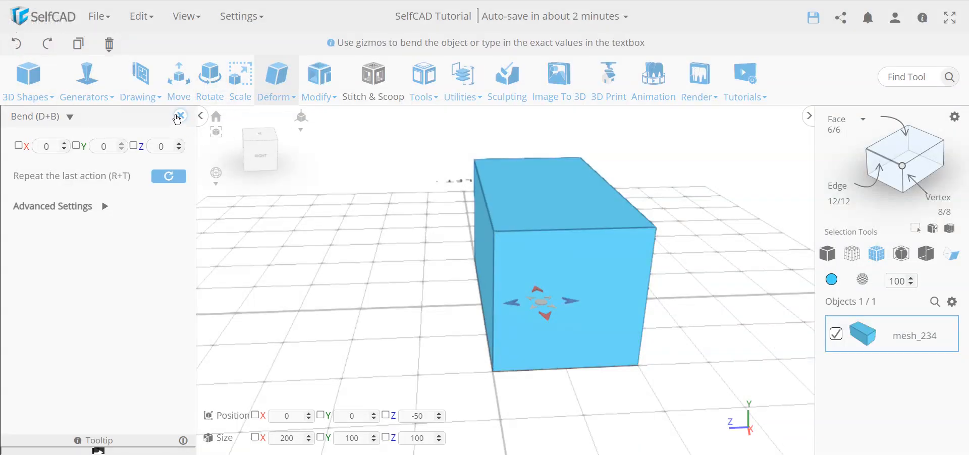
click(177, 118)
- Subdivide the block with the Resolution tool at detail level 4 and apply it
click(320, 78)
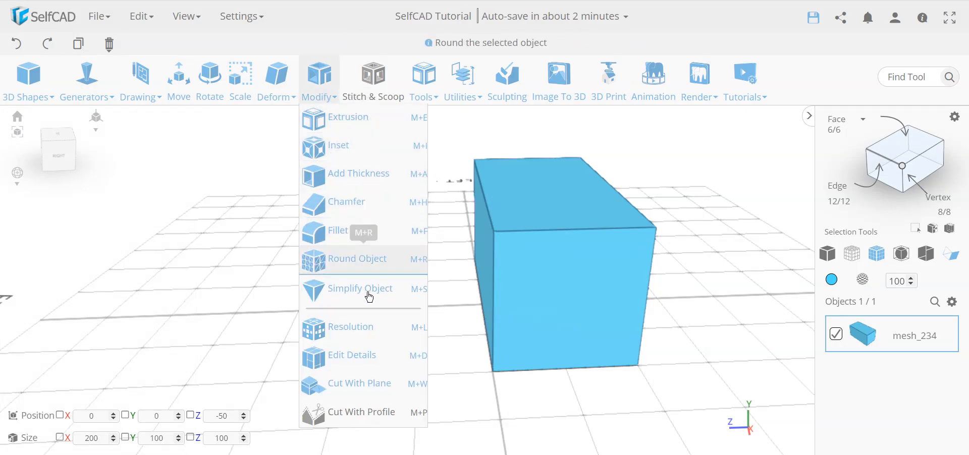
click(367, 326)
click(89, 141)
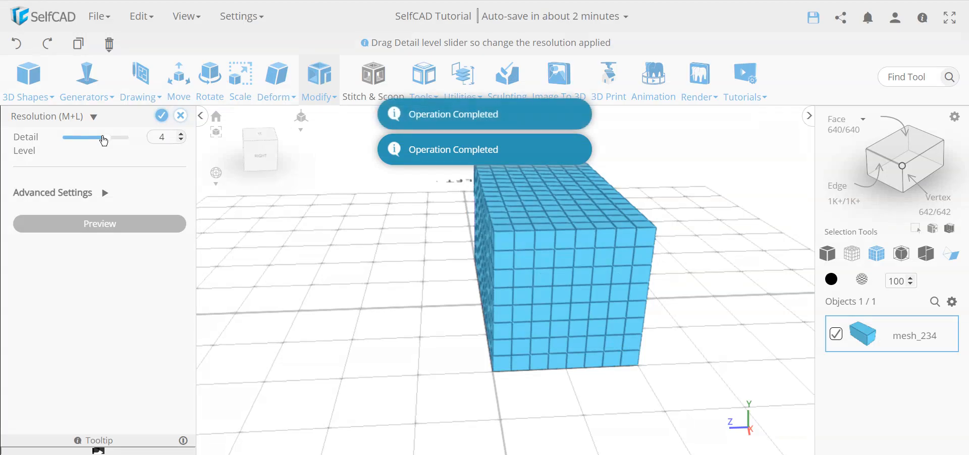
click(162, 116)
- Try bending the subdivided block along the Z axis with the Bottom / Top plane, and undo the bend
click(276, 97)
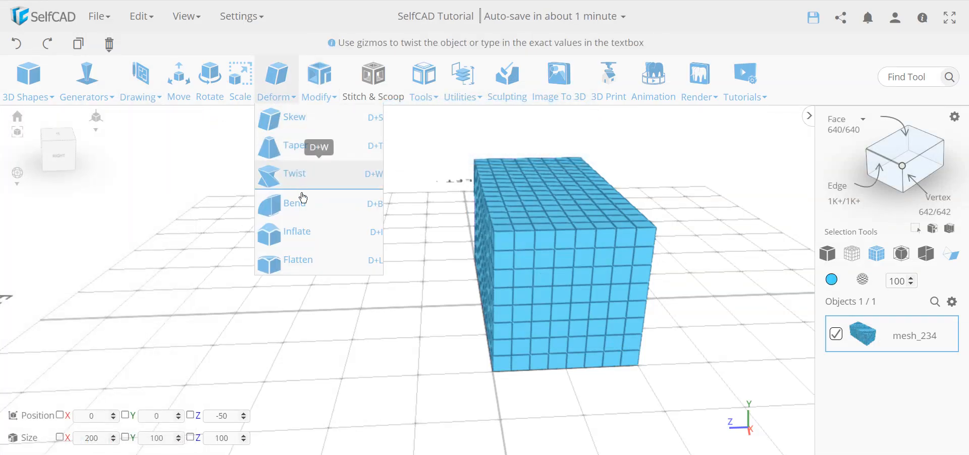
click(321, 208)
drag(570, 306, 626, 283)
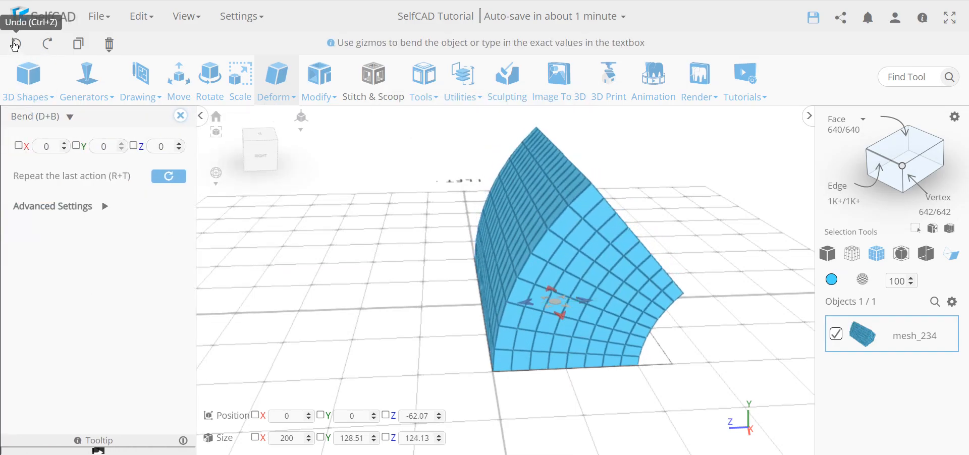
click(17, 43)
- Set the bend plane to Back / Front and bend the block along the Y axis by about -1
click(104, 206)
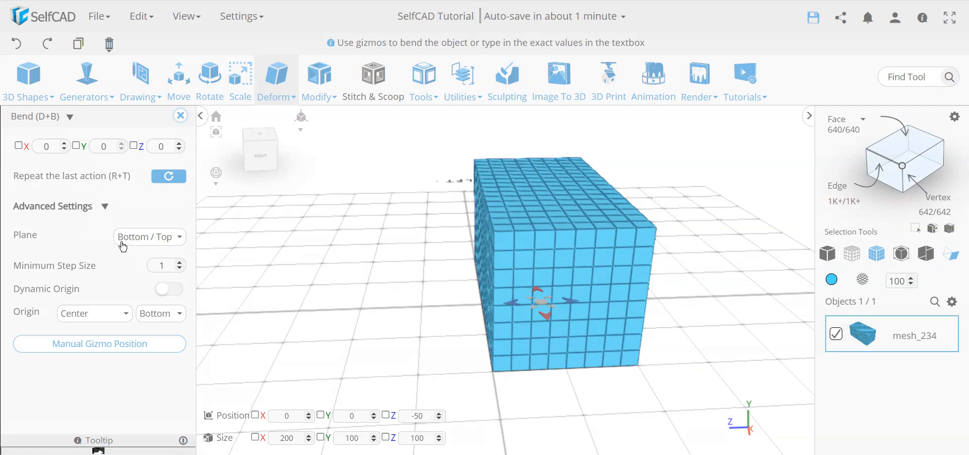
click(130, 244)
click(139, 268)
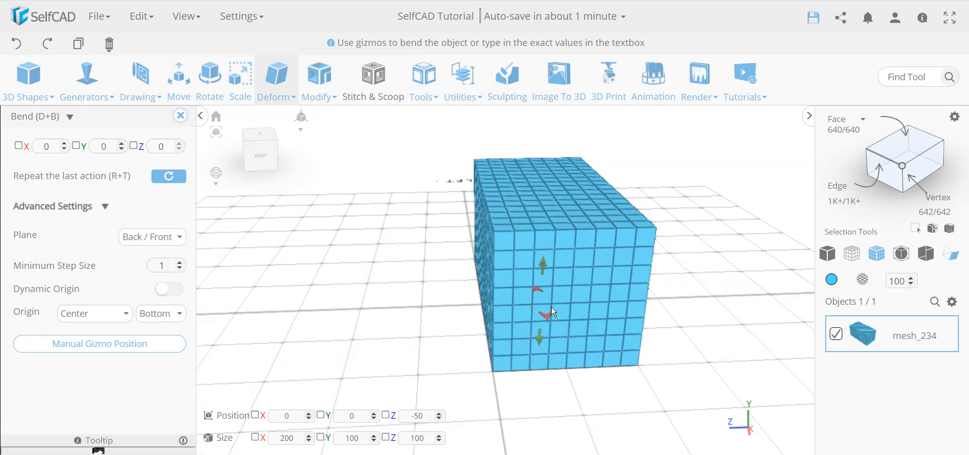
drag(543, 265, 580, 268)
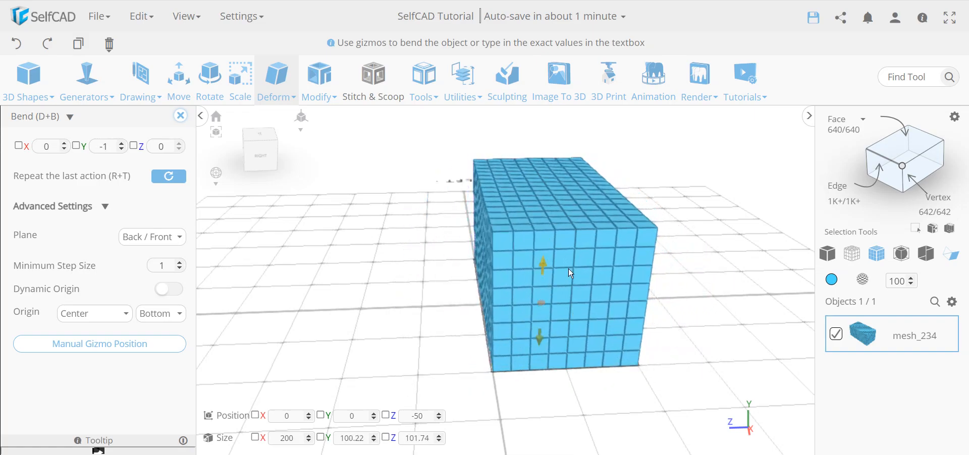
- Set the bend plane to Left / Right, bend the block along Z, bend it back almost straight, and exit the Bend tool
click(165, 244)
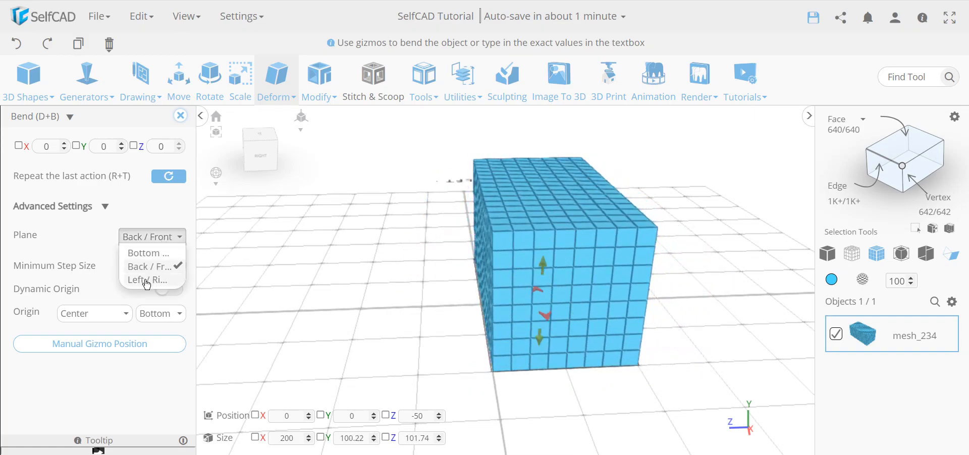
click(143, 280)
drag(573, 306, 555, 369)
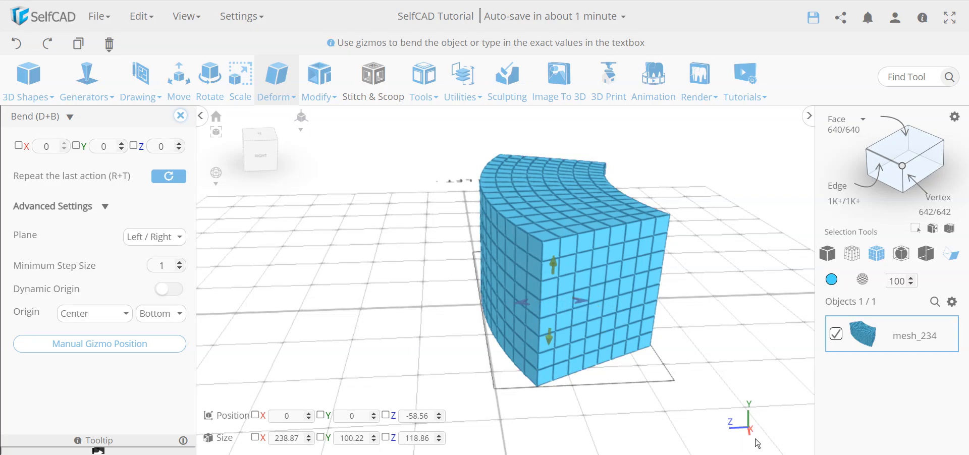
drag(583, 305, 511, 317)
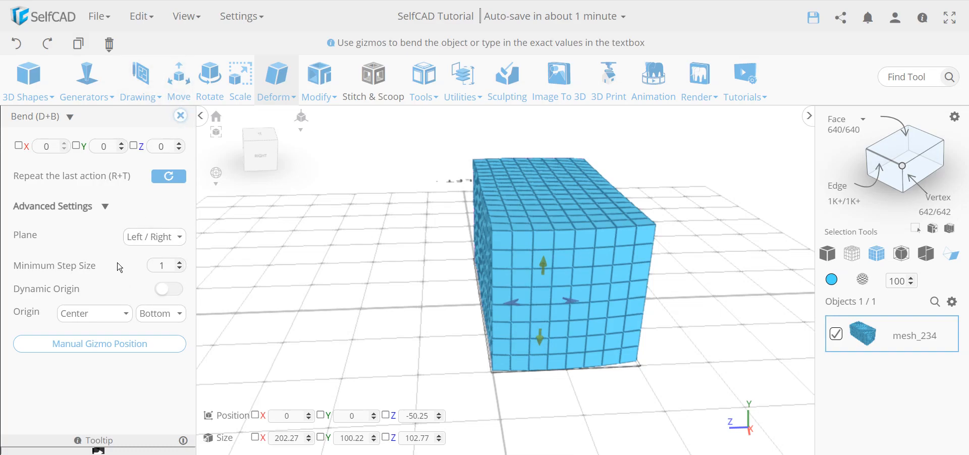
click(180, 116)
- Try inflating the whole block upward along the Y axis to a height of about 144.6
click(270, 88)
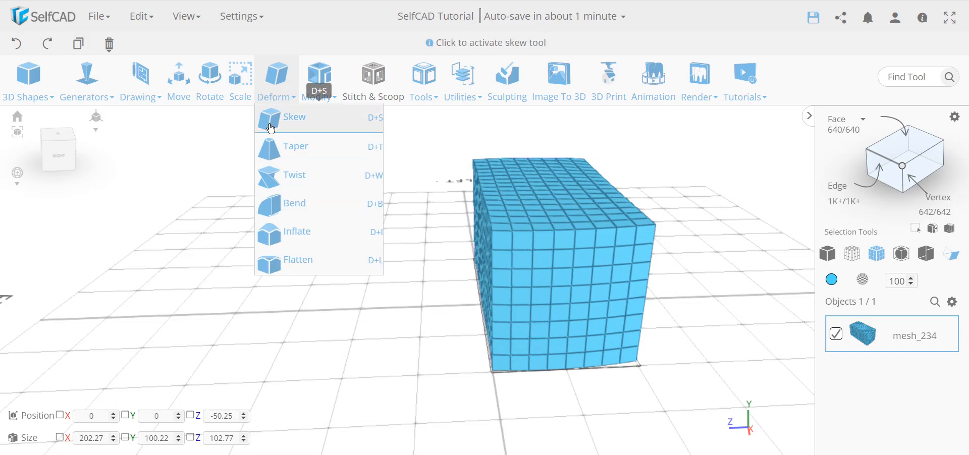
click(291, 233)
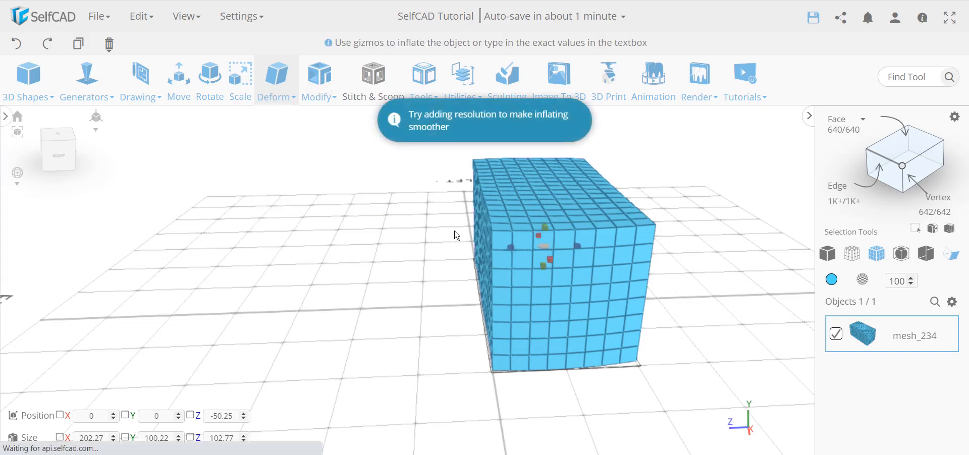
drag(545, 228, 571, 162)
drag(394, 286, 549, 282)
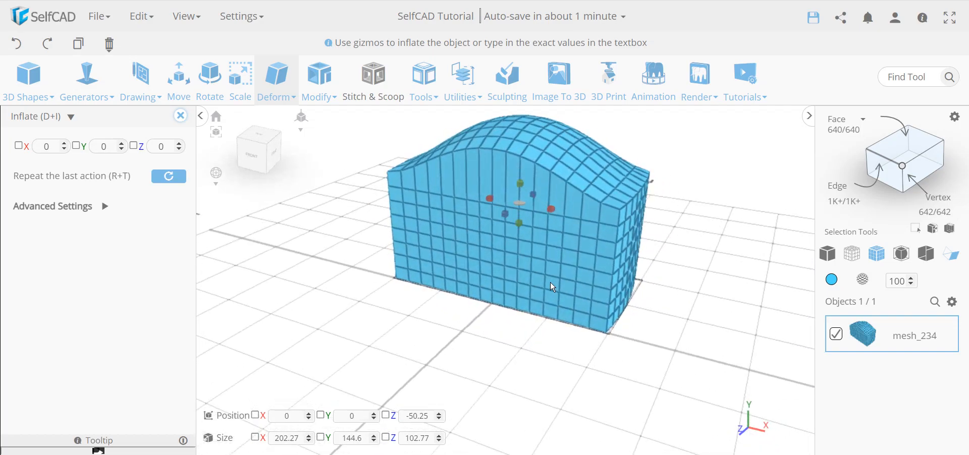
scroll(548, 296, down, 3)
right_drag(539, 314, 523, 379)
drag(482, 388, 501, 379)
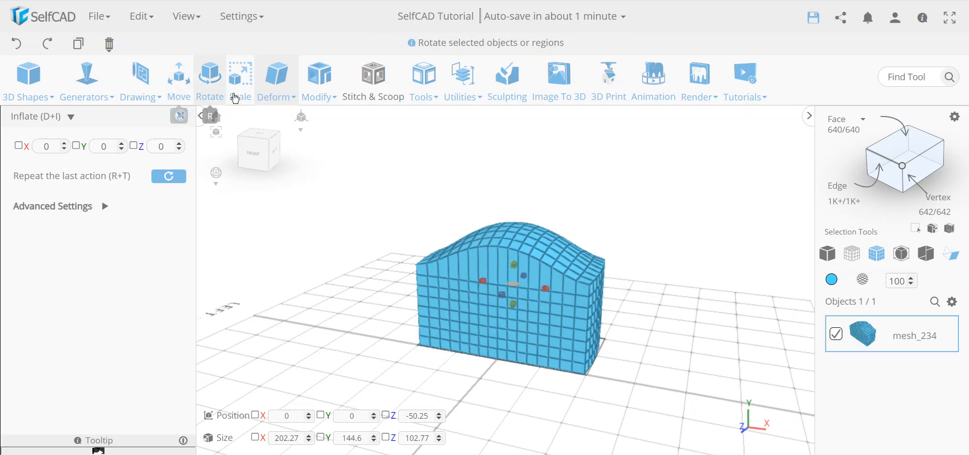
- Inspect the Inflate tool's advanced settings and undo the upward inflation of the block
click(273, 80)
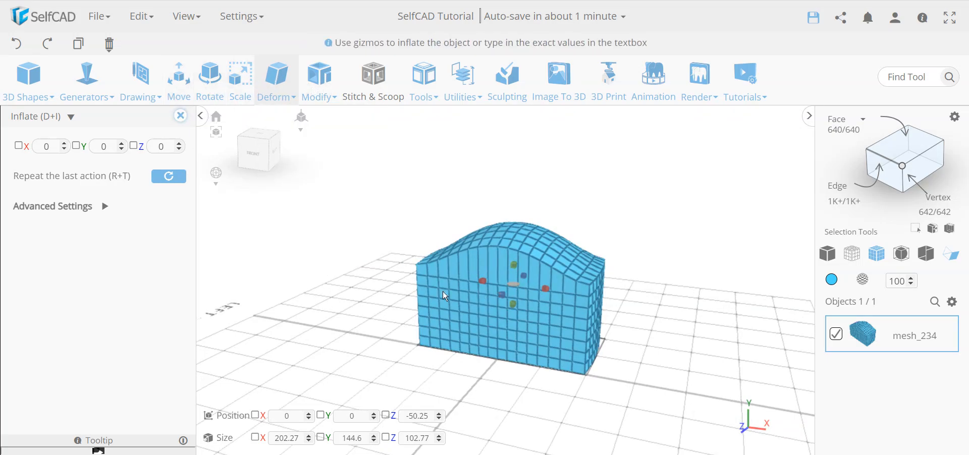
click(104, 207)
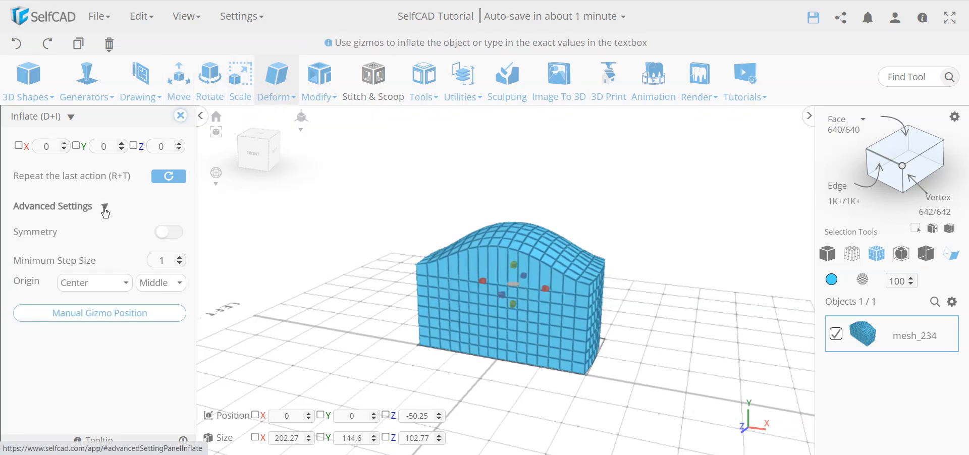
click(105, 207)
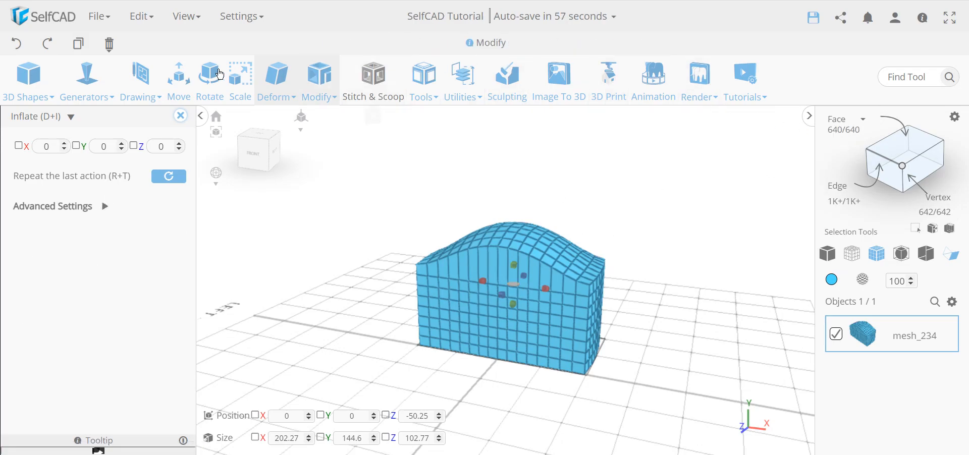
click(19, 45)
- Switch to polygon selection and box-select the polygons covering the +X half of the block
click(861, 120)
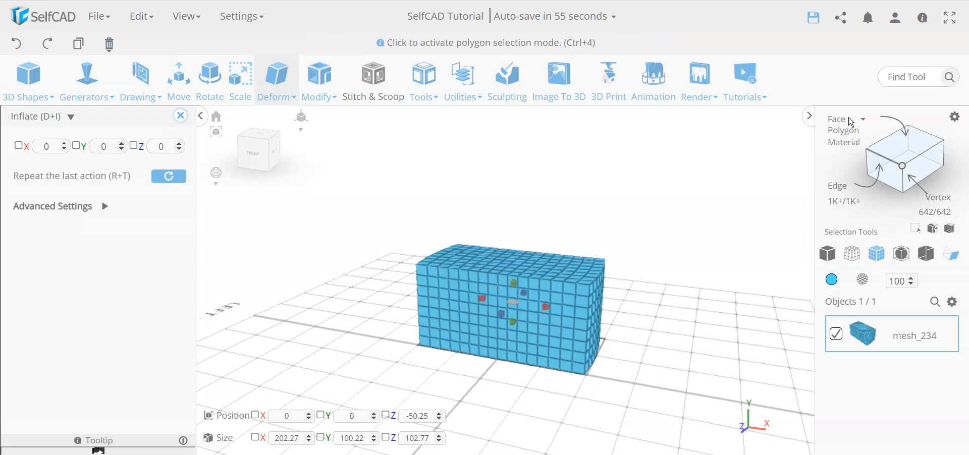
click(849, 131)
right_drag(553, 272, 524, 284)
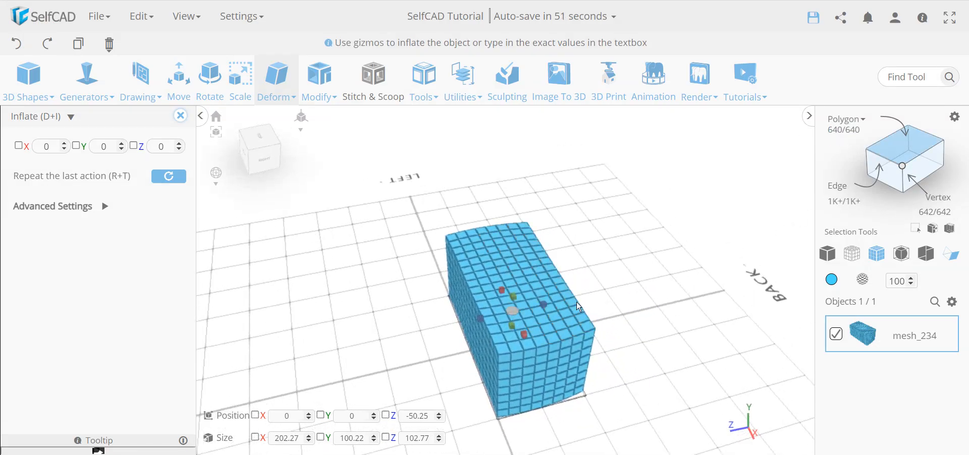
drag(612, 400, 446, 212)
right_drag(455, 242, 729, 288)
drag(654, 368, 511, 218)
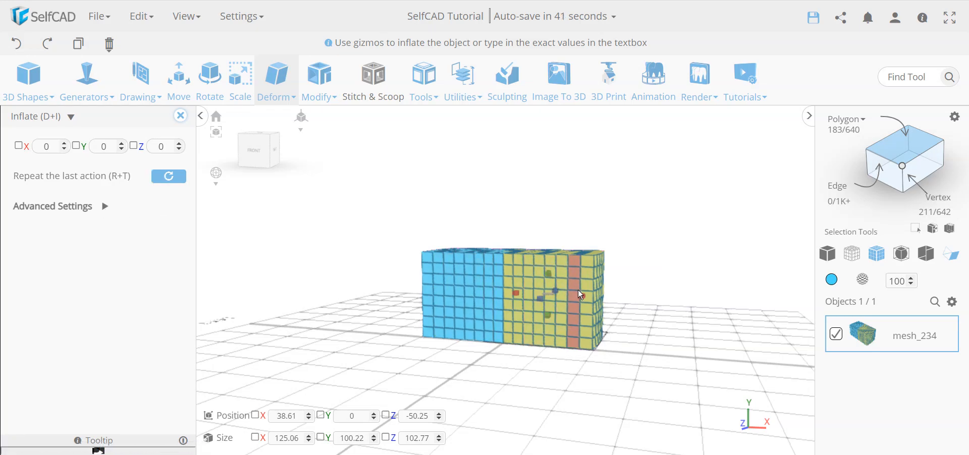
- Inflate the selected polygons outward and upward until the block is about 223 long and 154 high, select the whole mesh, and exit Inflate
drag(580, 295, 561, 225)
click(562, 282)
right_drag(536, 333, 547, 360)
key(ctrl+a)
right_drag(662, 385, 616, 397)
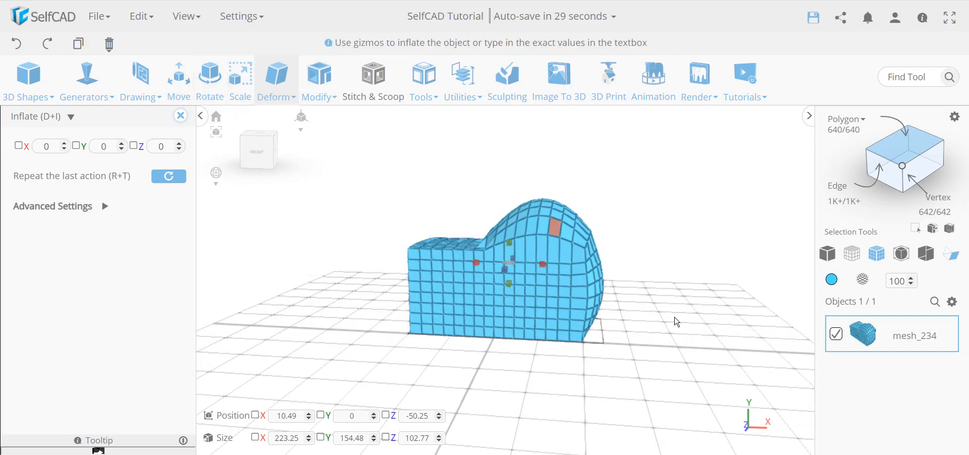
click(180, 116)
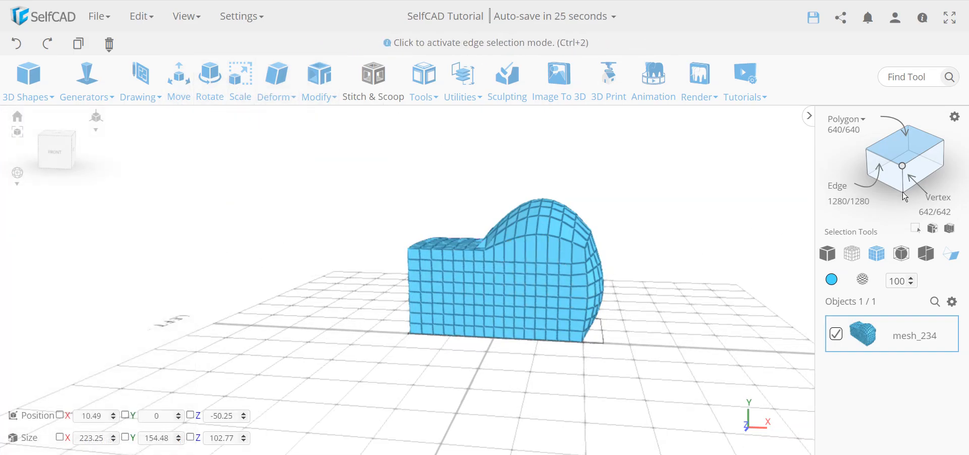
- Switch to vertex selection and select a single vertex on the front edge of the inflated bulge
click(902, 165)
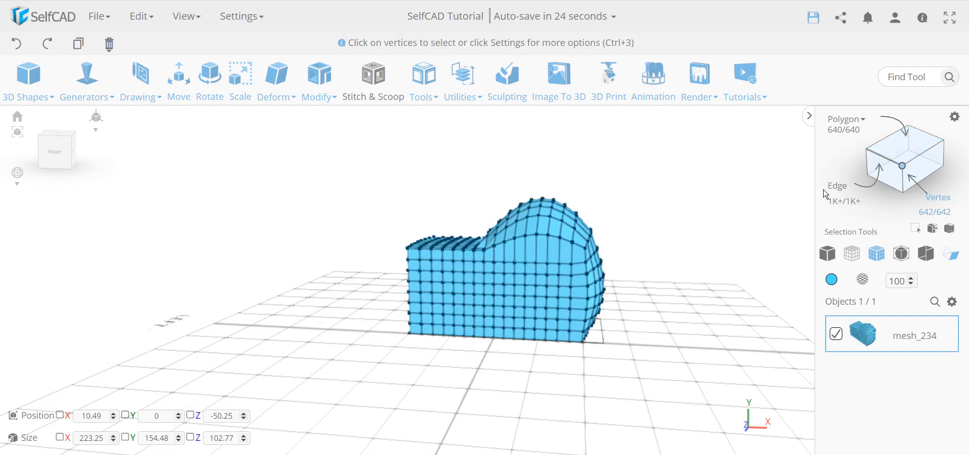
click(534, 237)
scroll(538, 245, up, 3)
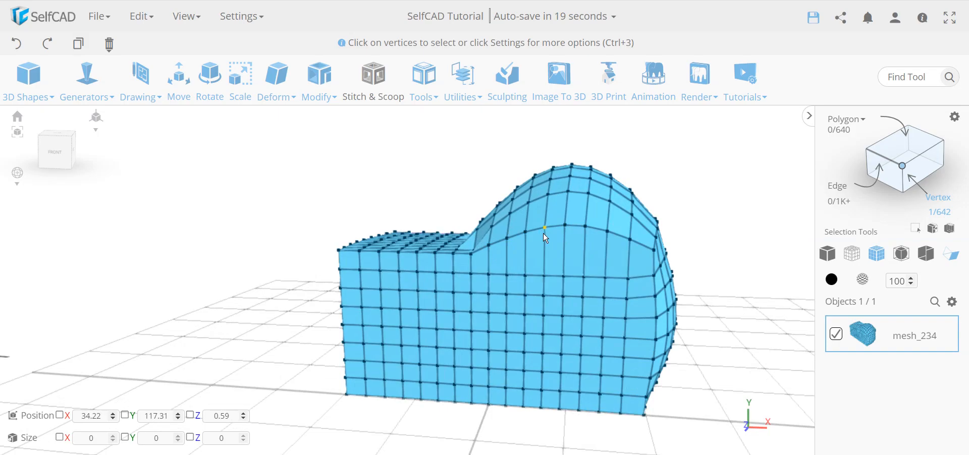
scroll(465, 293, down, 3)
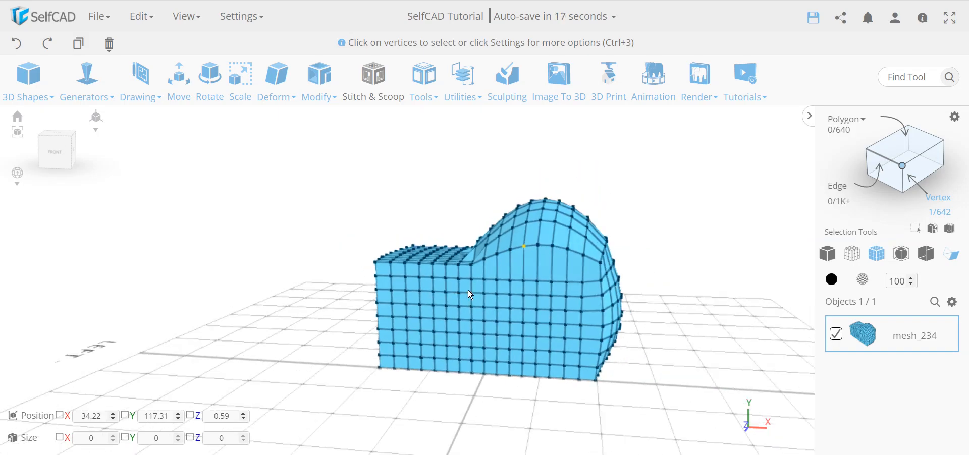
right_drag(258, 310, 421, 299)
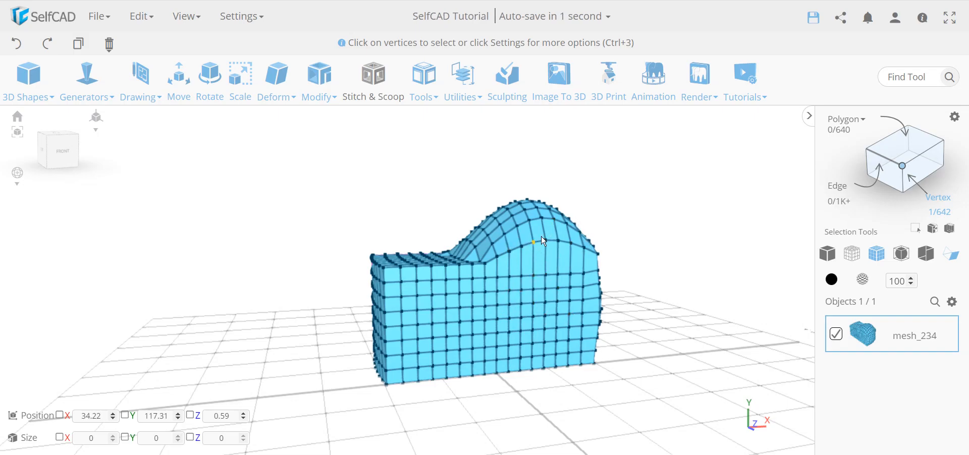
- Select all vertices of the inflated block, skew the mesh slightly with the Skew tool, and exit Skew
key(ctrl+a)
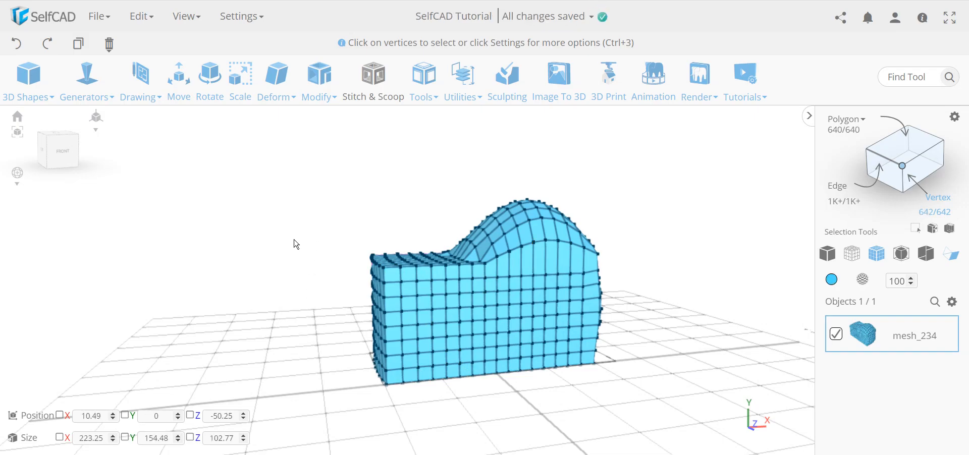
mouse_move(277, 88)
click(289, 114)
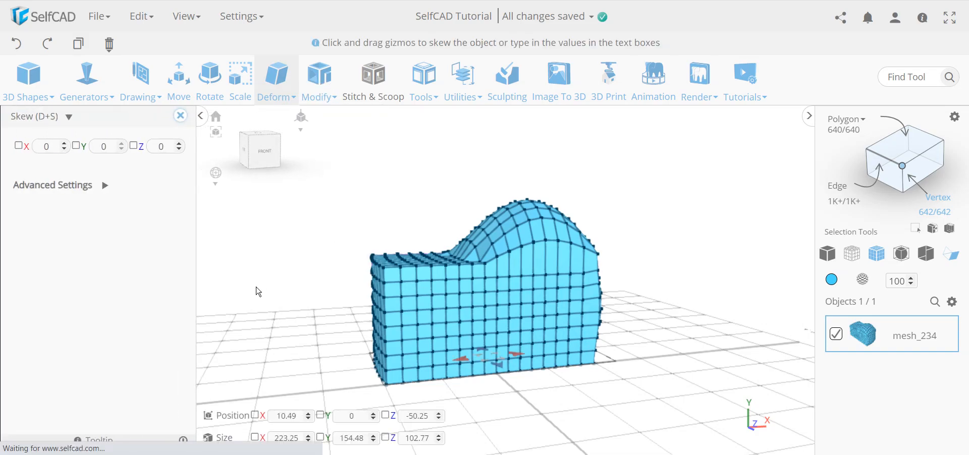
drag(498, 373, 456, 341)
right_drag(456, 340, 506, 378)
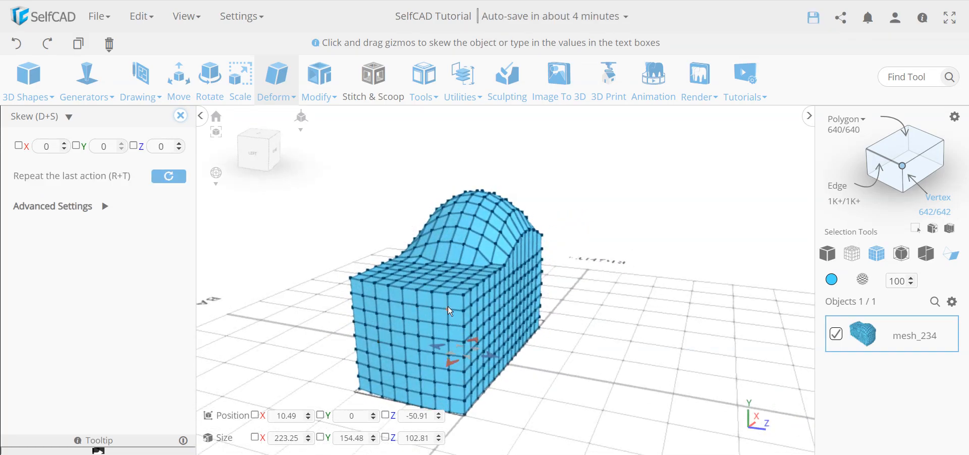
click(180, 119)
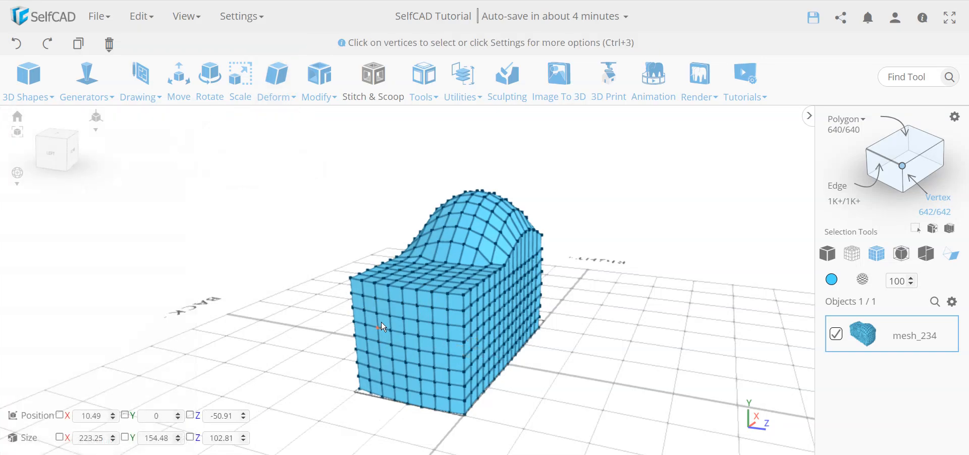
- Switch to face selection and box-select two lower patches on the front side, one at the +X end and one near the -X end
right_drag(525, 327, 414, 321)
mouse_move(886, 144)
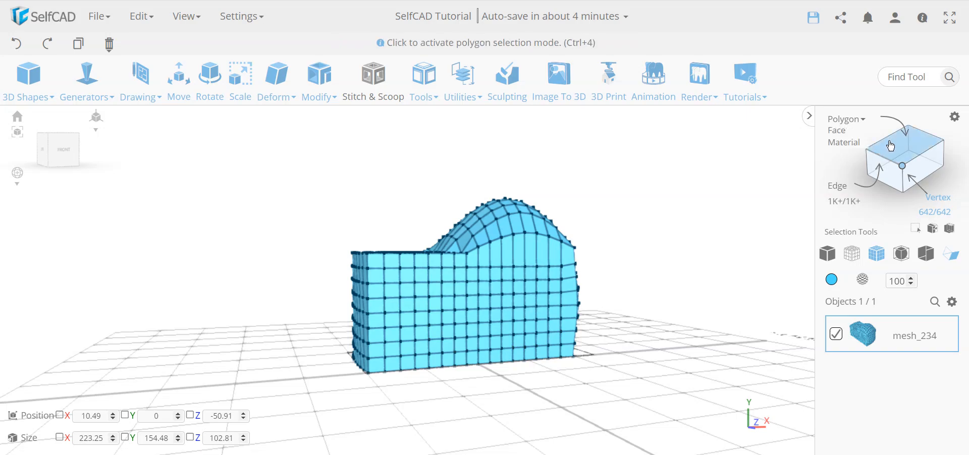
click(847, 132)
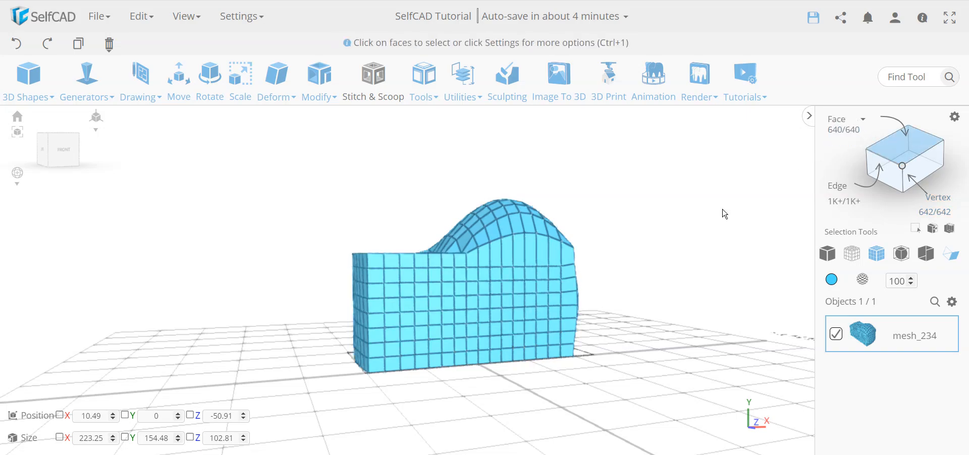
drag(575, 354, 536, 266)
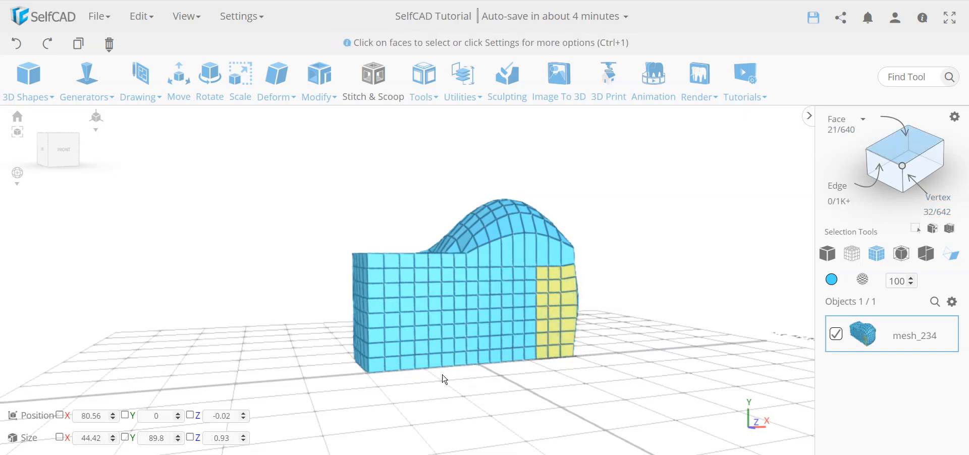
drag(429, 374, 384, 299)
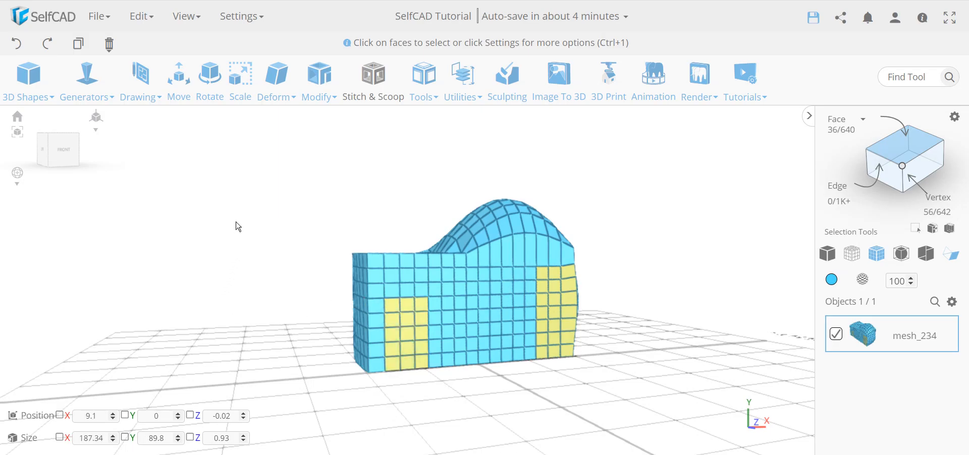
- Turn on Individual Transformation in the Scale tool's advanced settings, exit Scale, and select the whole block
click(241, 83)
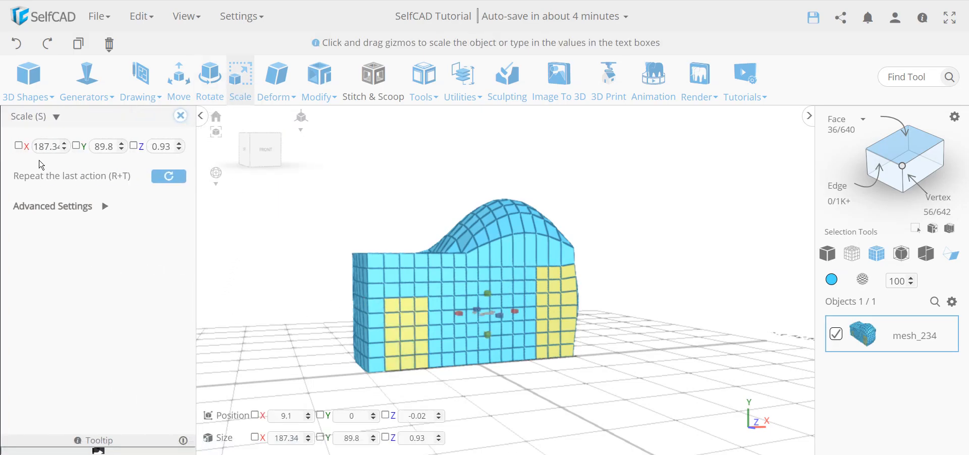
click(104, 206)
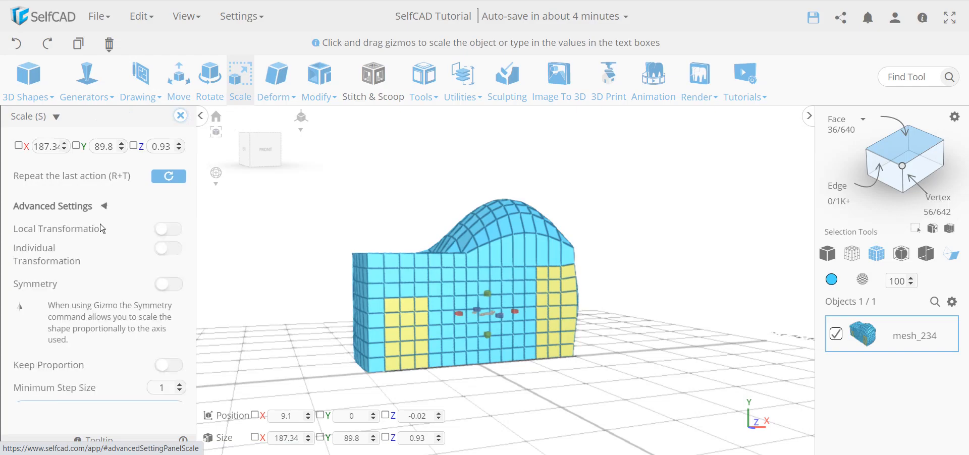
click(173, 253)
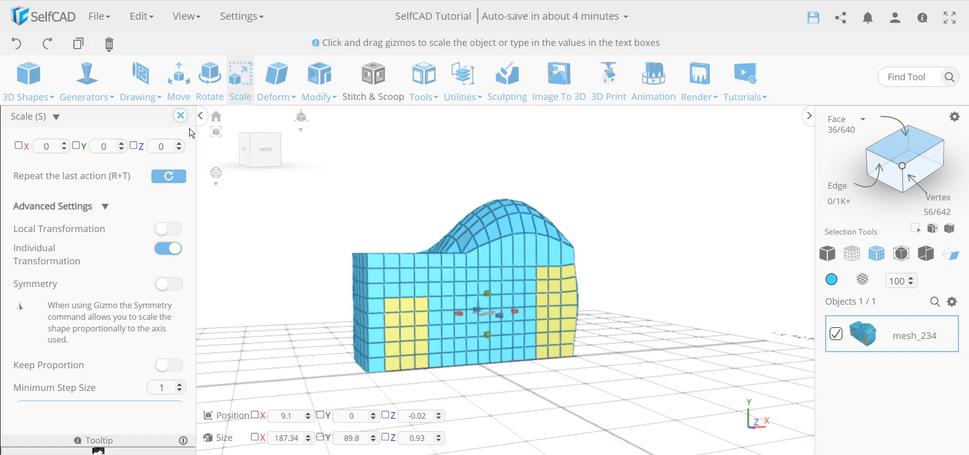
click(180, 115)
click(241, 241)
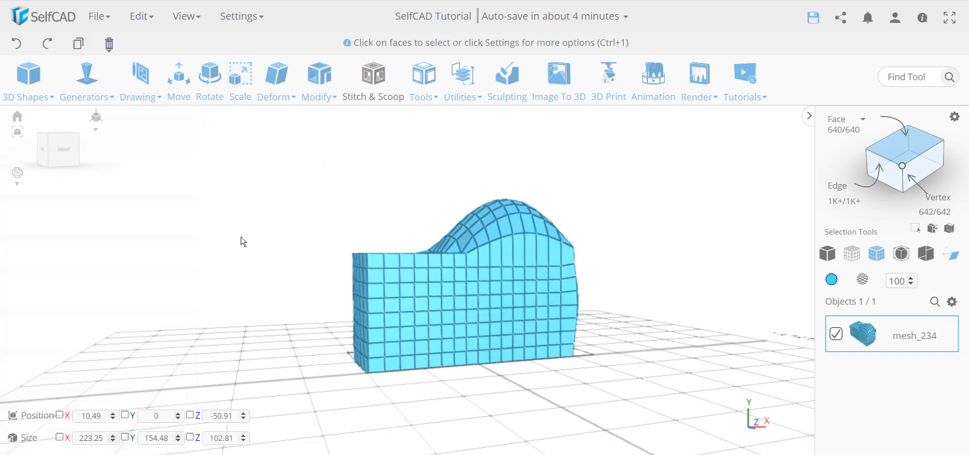
- Place a sphere of size 100 beyond the block's +X end and make it the only selected object
scroll(241, 241, down, 1)
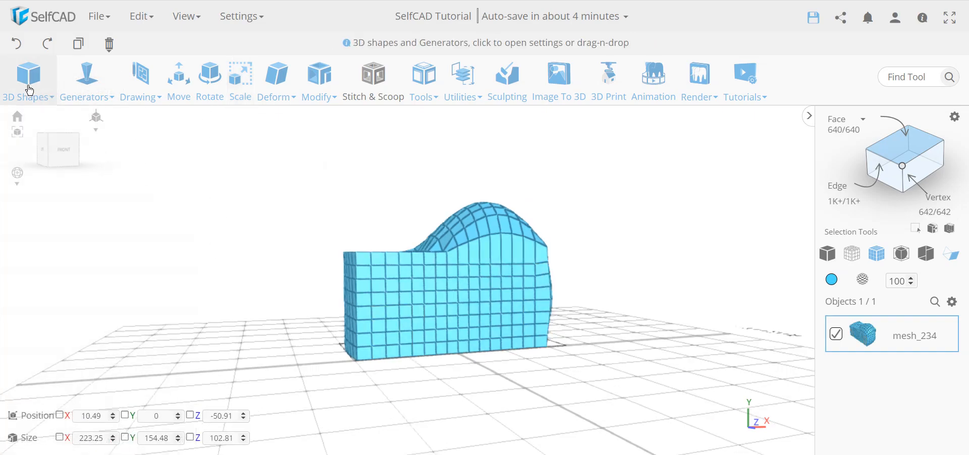
drag(585, 268, 648, 288)
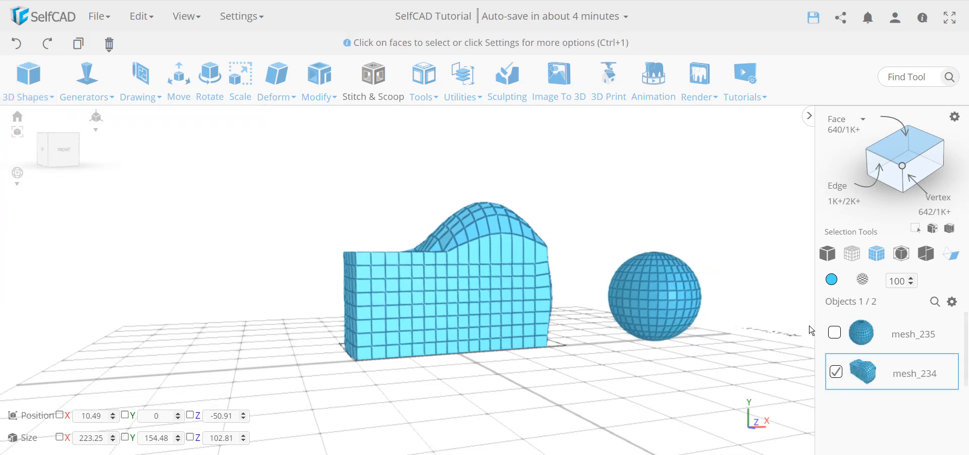
click(835, 374)
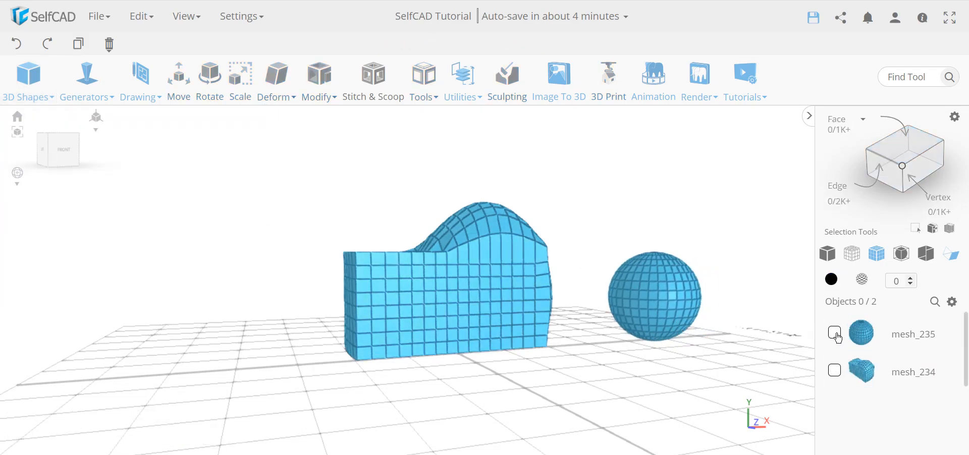
click(835, 334)
- Color the sphere brown using the color palette
click(832, 279)
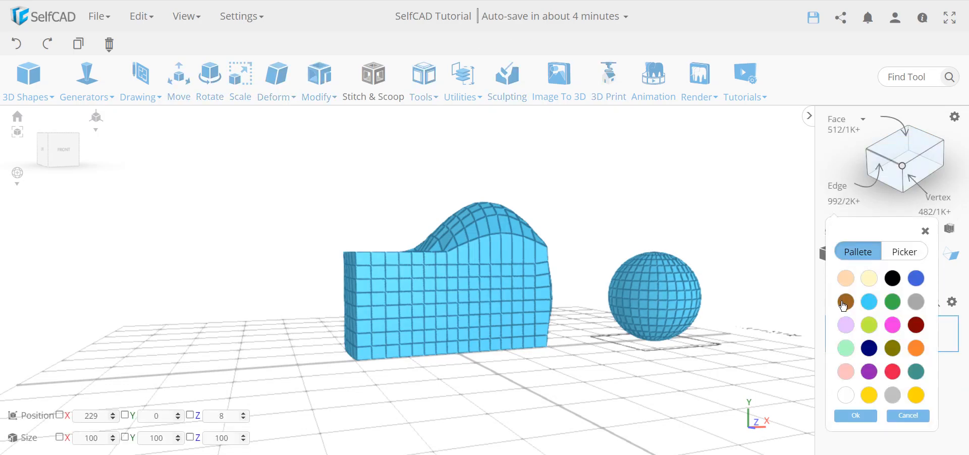
click(844, 305)
click(856, 416)
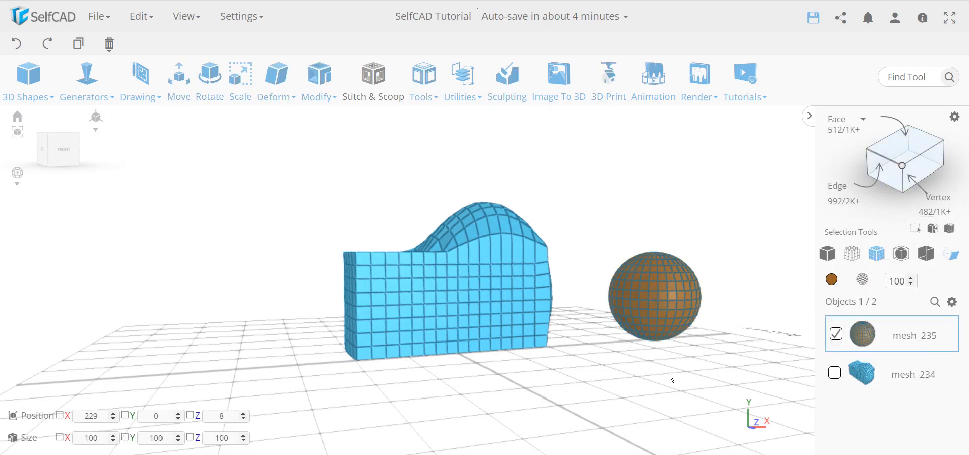
- Select the block, reselect the sphere, and compare the RGB and HSB values of the sphere's color in the color picker
click(671, 379)
click(426, 276)
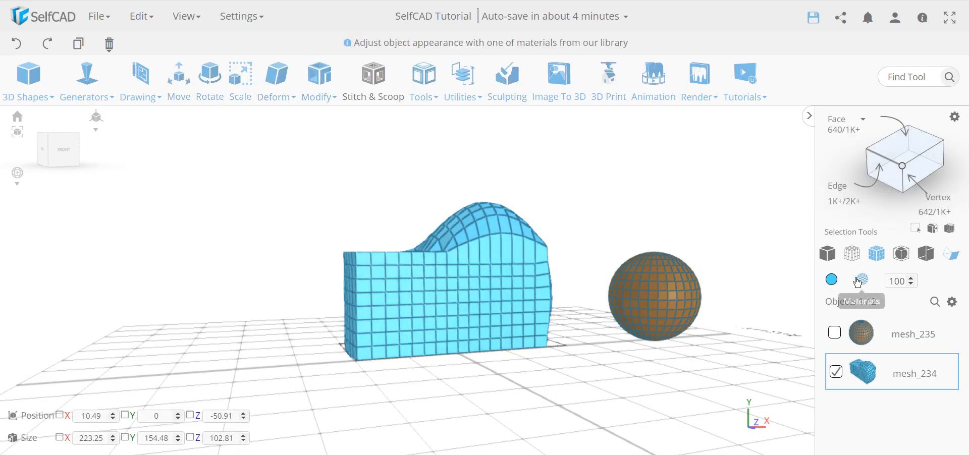
click(672, 381)
click(658, 301)
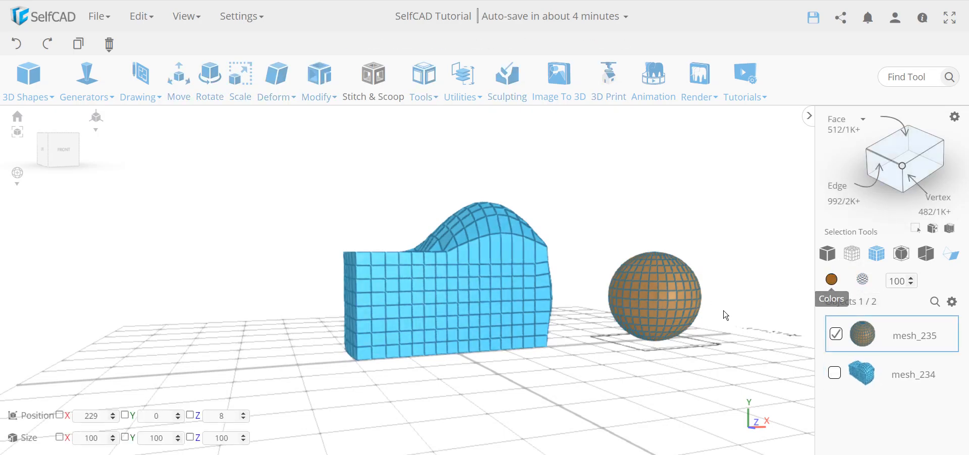
click(832, 280)
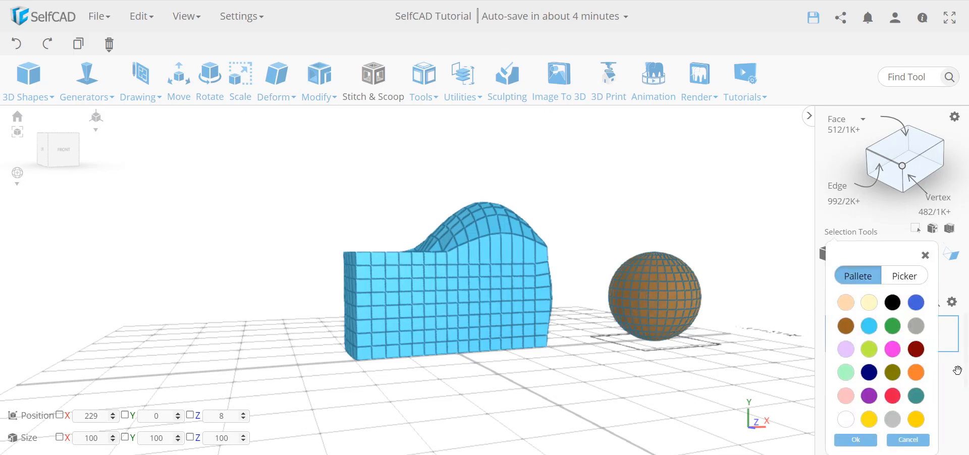
click(906, 277)
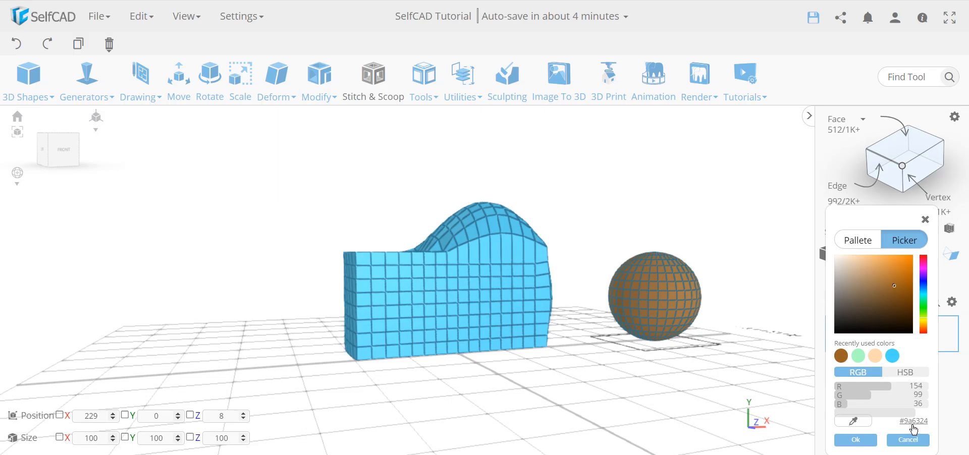
click(912, 374)
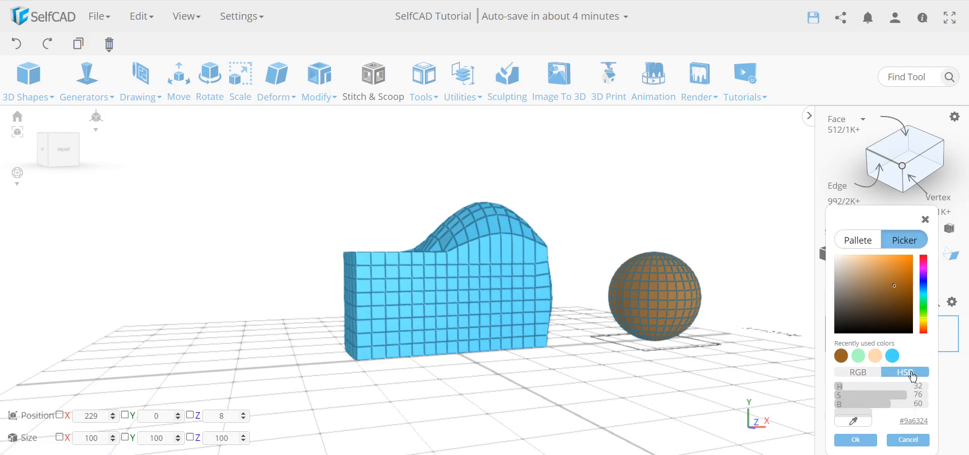
click(864, 374)
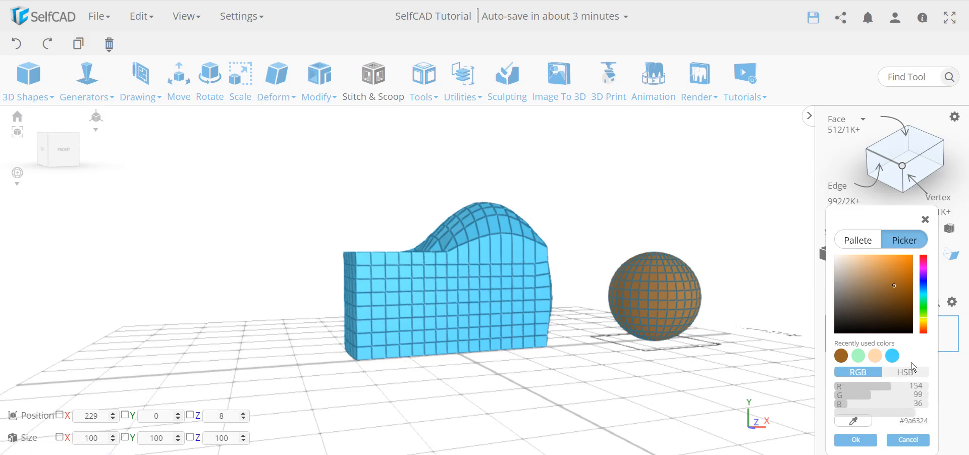
click(909, 371)
click(866, 376)
click(915, 372)
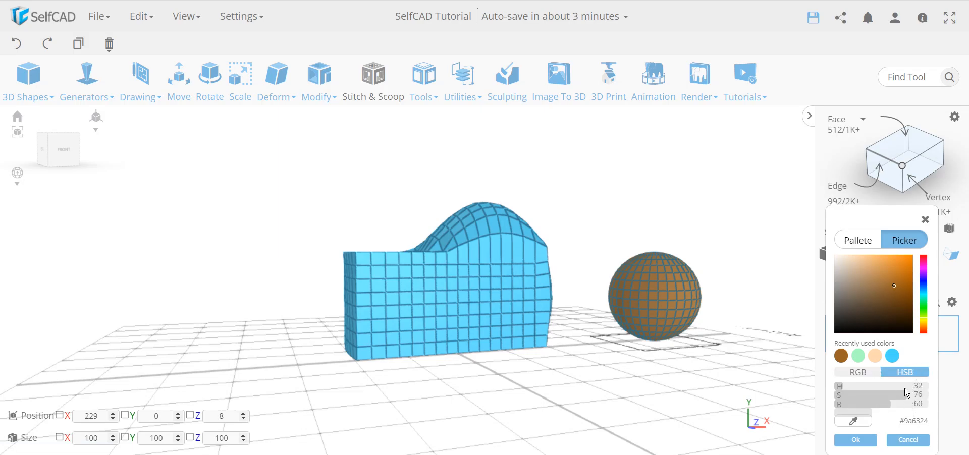
click(867, 374)
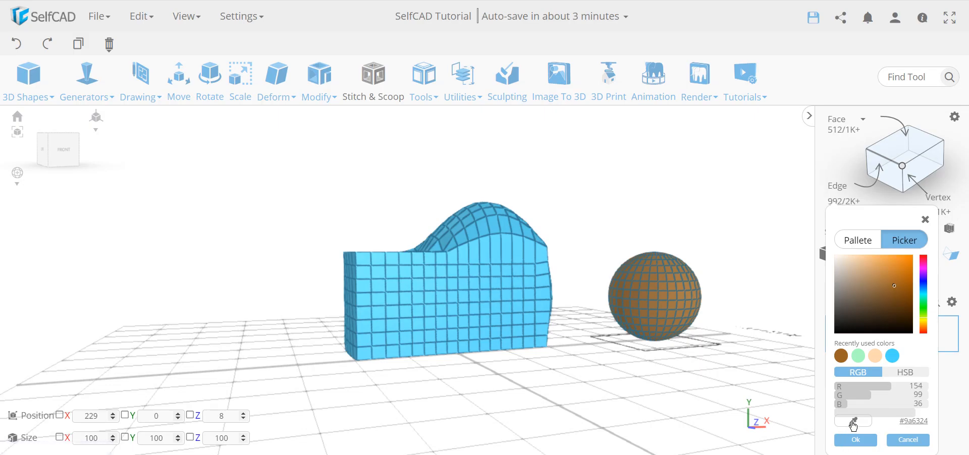
- Try sampling the block's blue for the sphere with the eyedropper, and cancel the color change
click(852, 424)
click(503, 321)
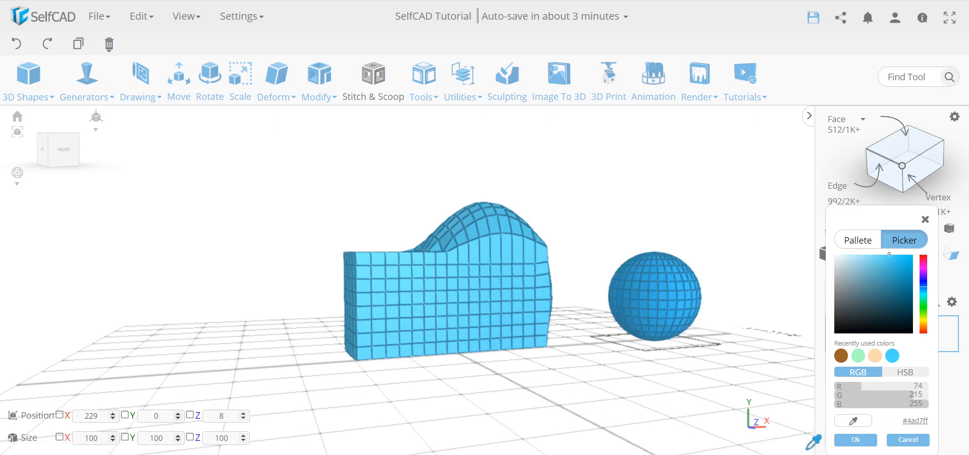
click(917, 444)
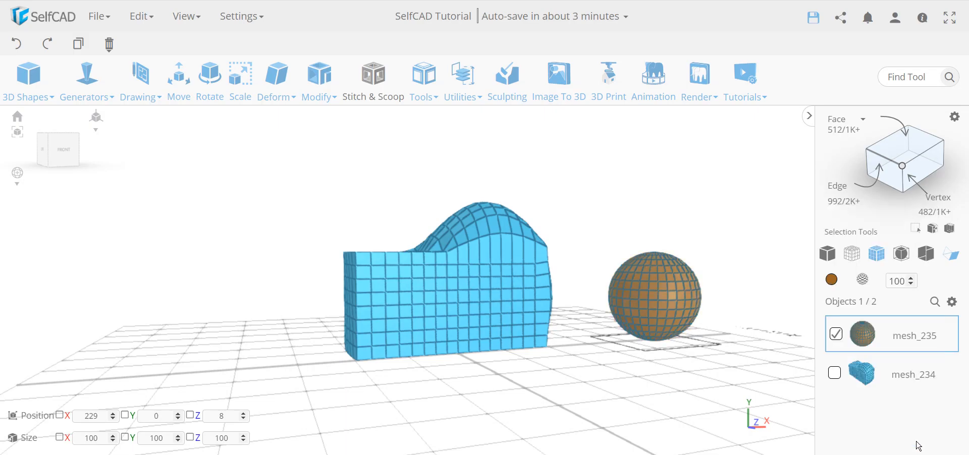
- Select both the block and the sphere, examine their combined color in RGB and HSB in the color picker, and cancel
shift+click(515, 309)
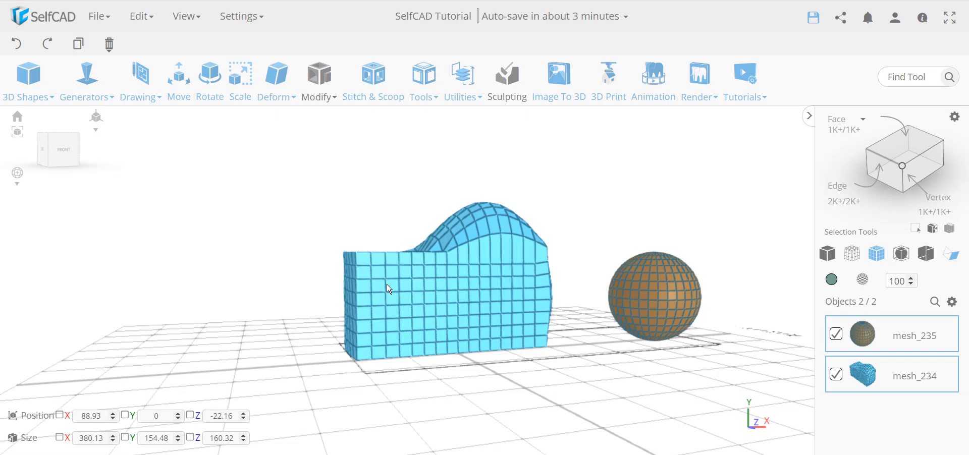
click(832, 282)
click(905, 251)
click(854, 421)
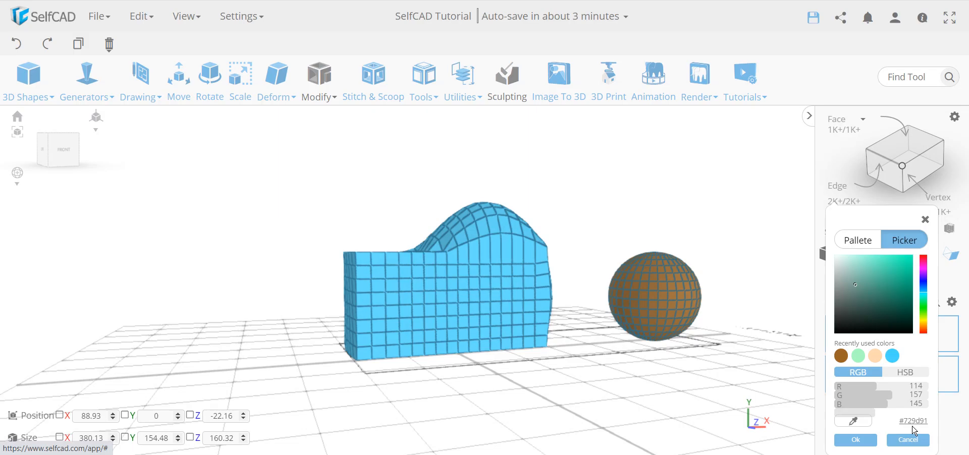
click(907, 378)
click(861, 374)
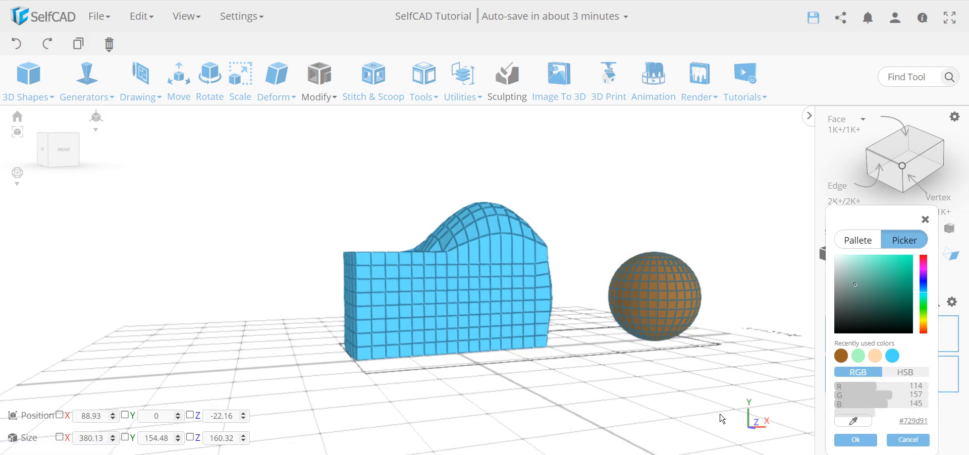
click(907, 440)
- Reselect the sphere together with the block, start deleting both objects, and cancel the deletion
click(616, 374)
click(640, 337)
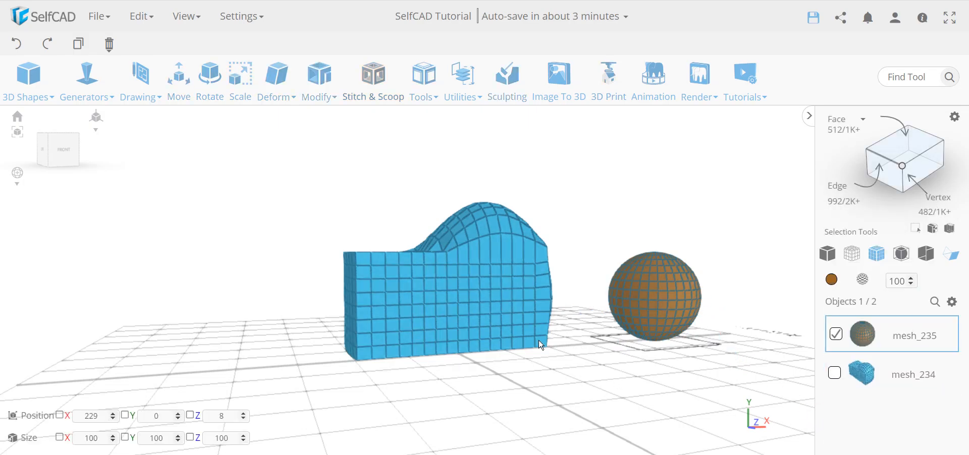
shift+click(521, 342)
key(Delete)
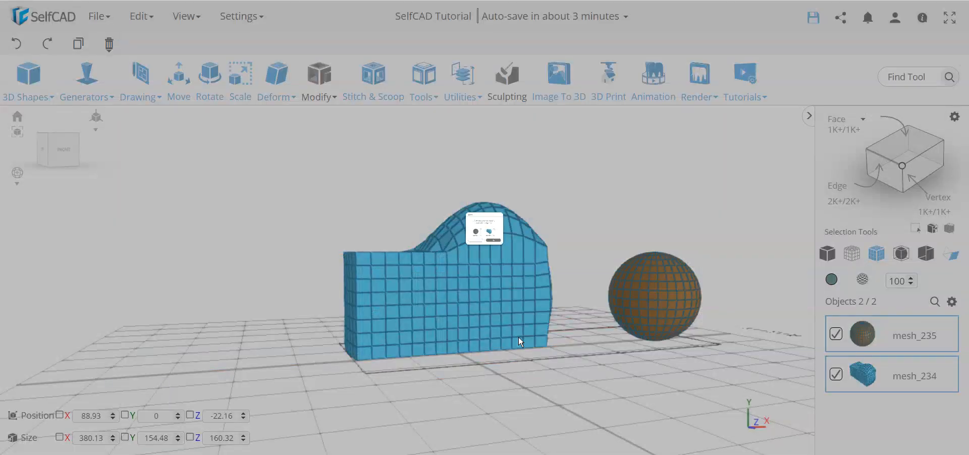
click(553, 290)
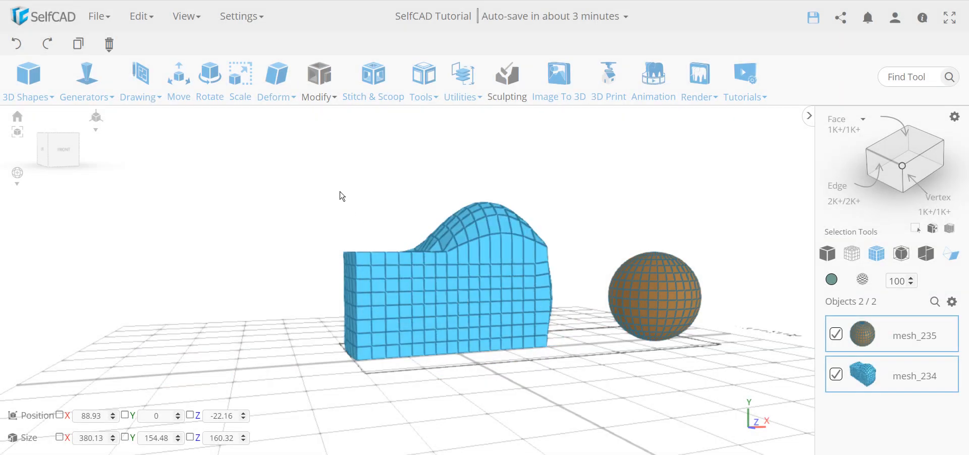
drag(610, 352, 557, 383)
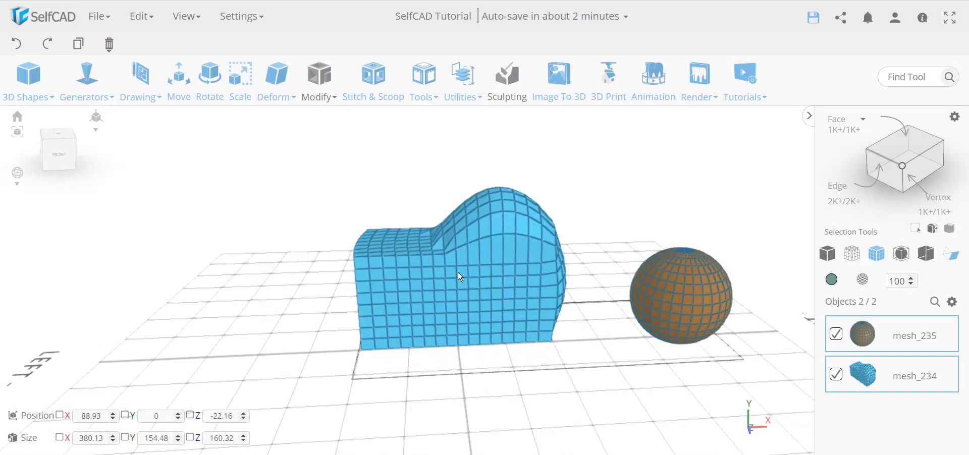
drag(680, 388, 621, 365)
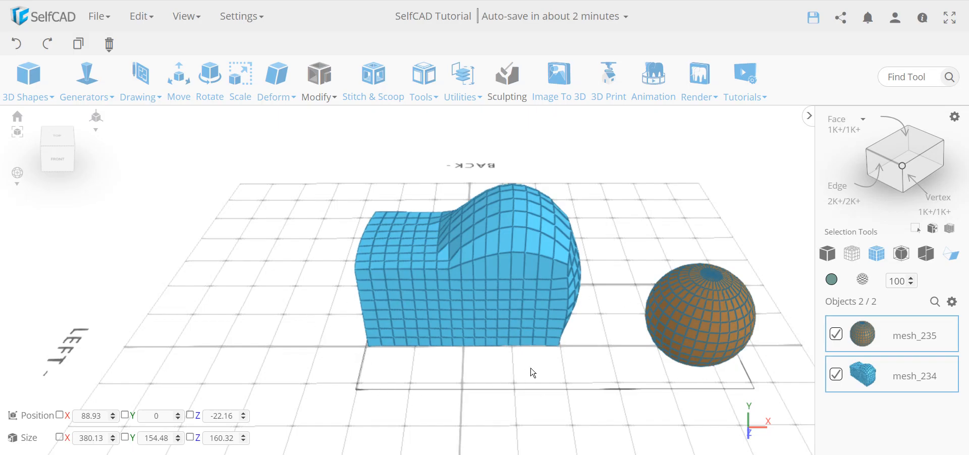
- Start the Scale tool on both objects, compare its size values for the block alone and the sphere alone, and clear the selection
click(238, 106)
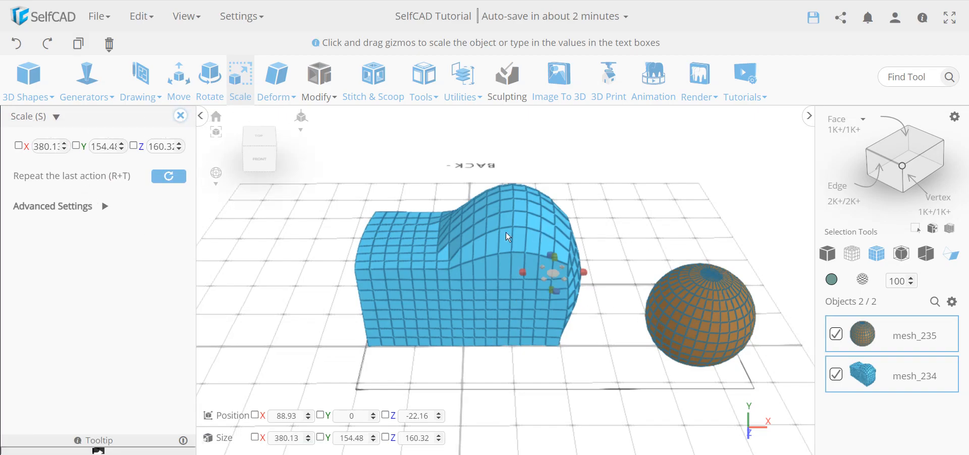
shift+click(702, 304)
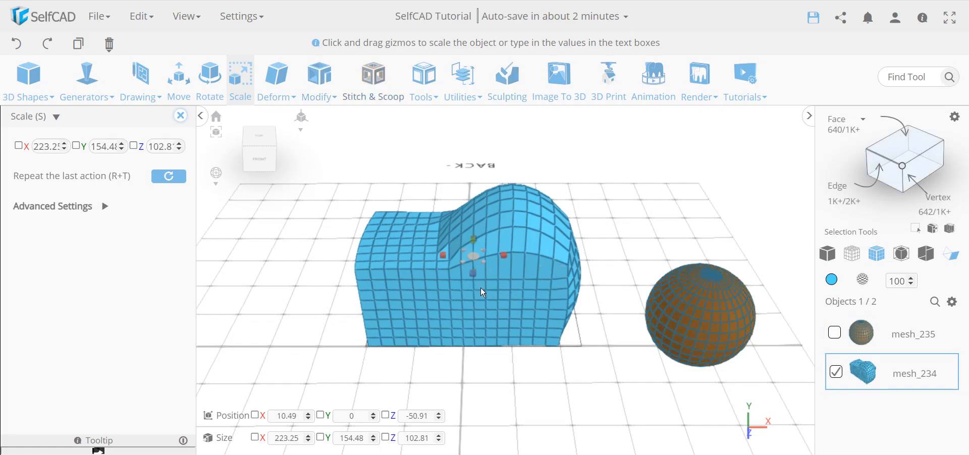
click(732, 336)
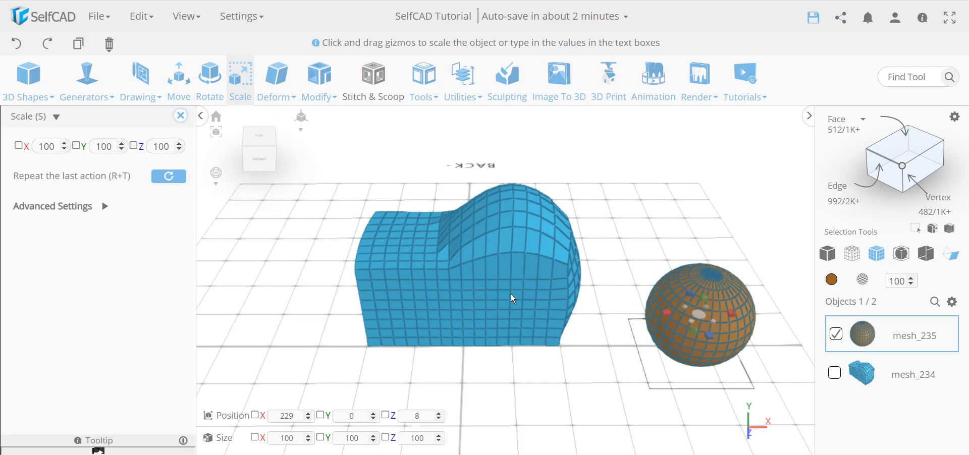
click(589, 368)
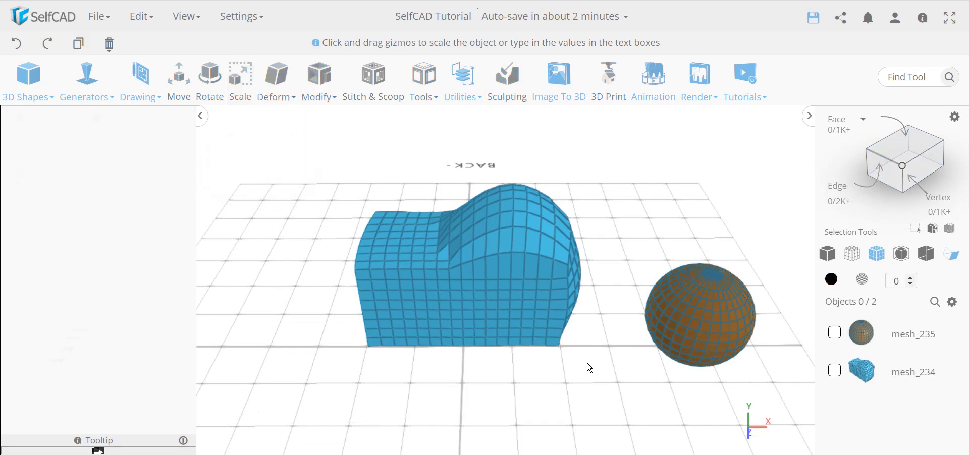
- Reselect the sphere, start scaling it, switch the Scale tool's target to the block, and close the tool without resizing
click(683, 332)
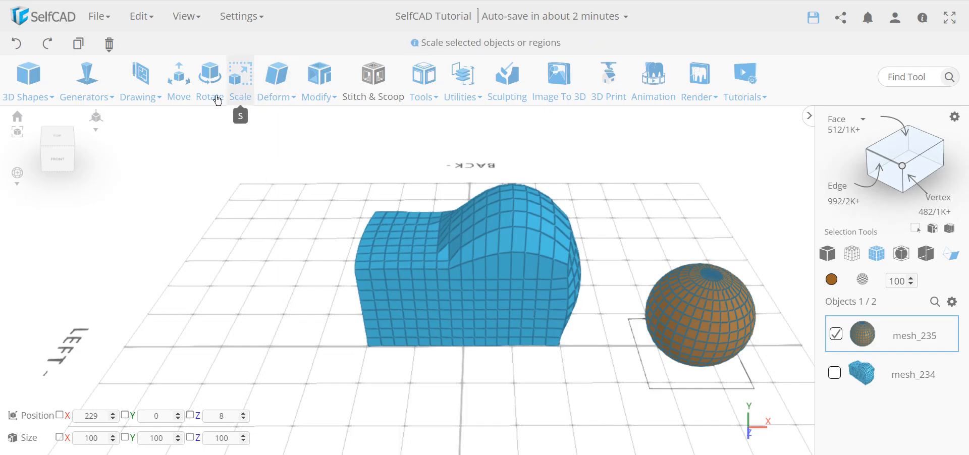
click(247, 91)
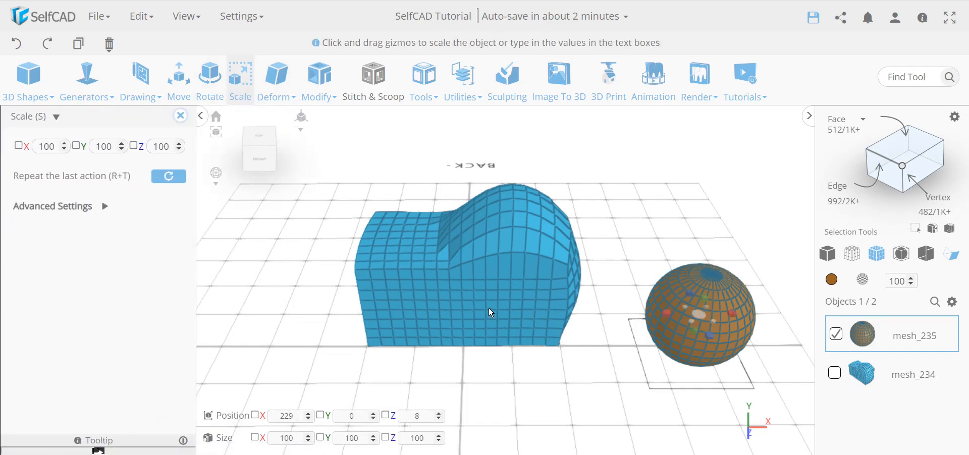
click(491, 313)
click(696, 317)
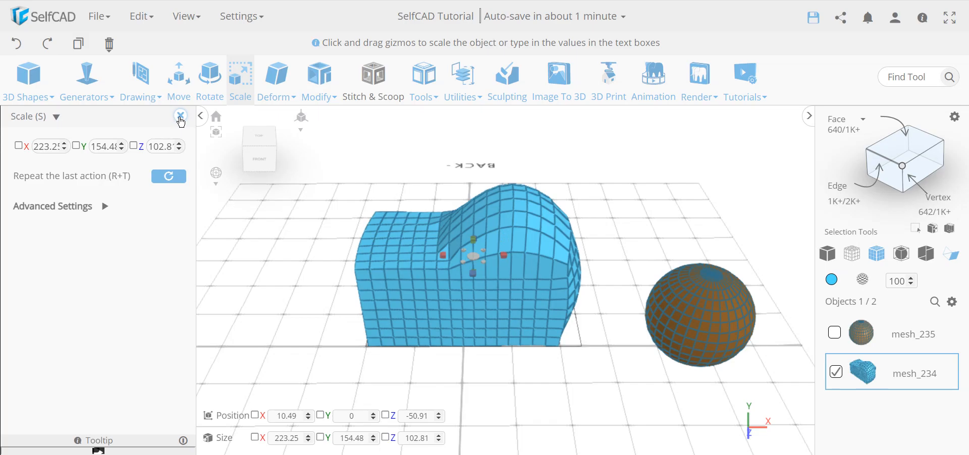
click(177, 117)
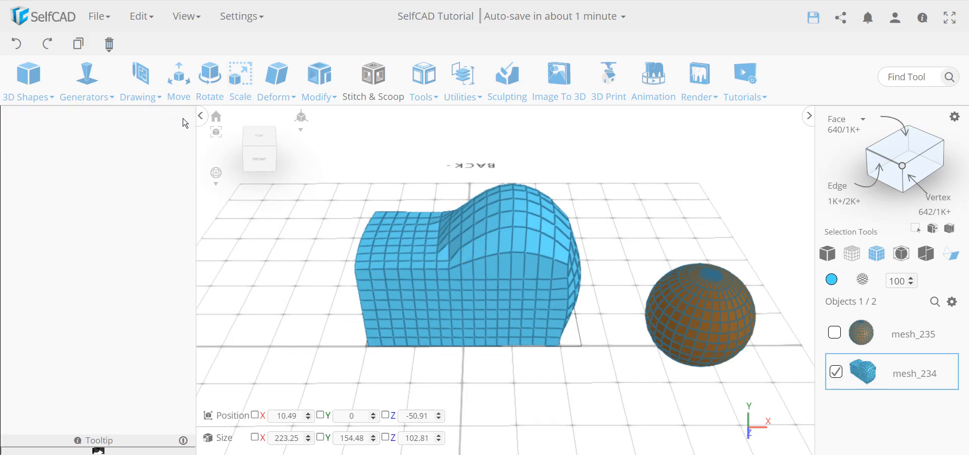